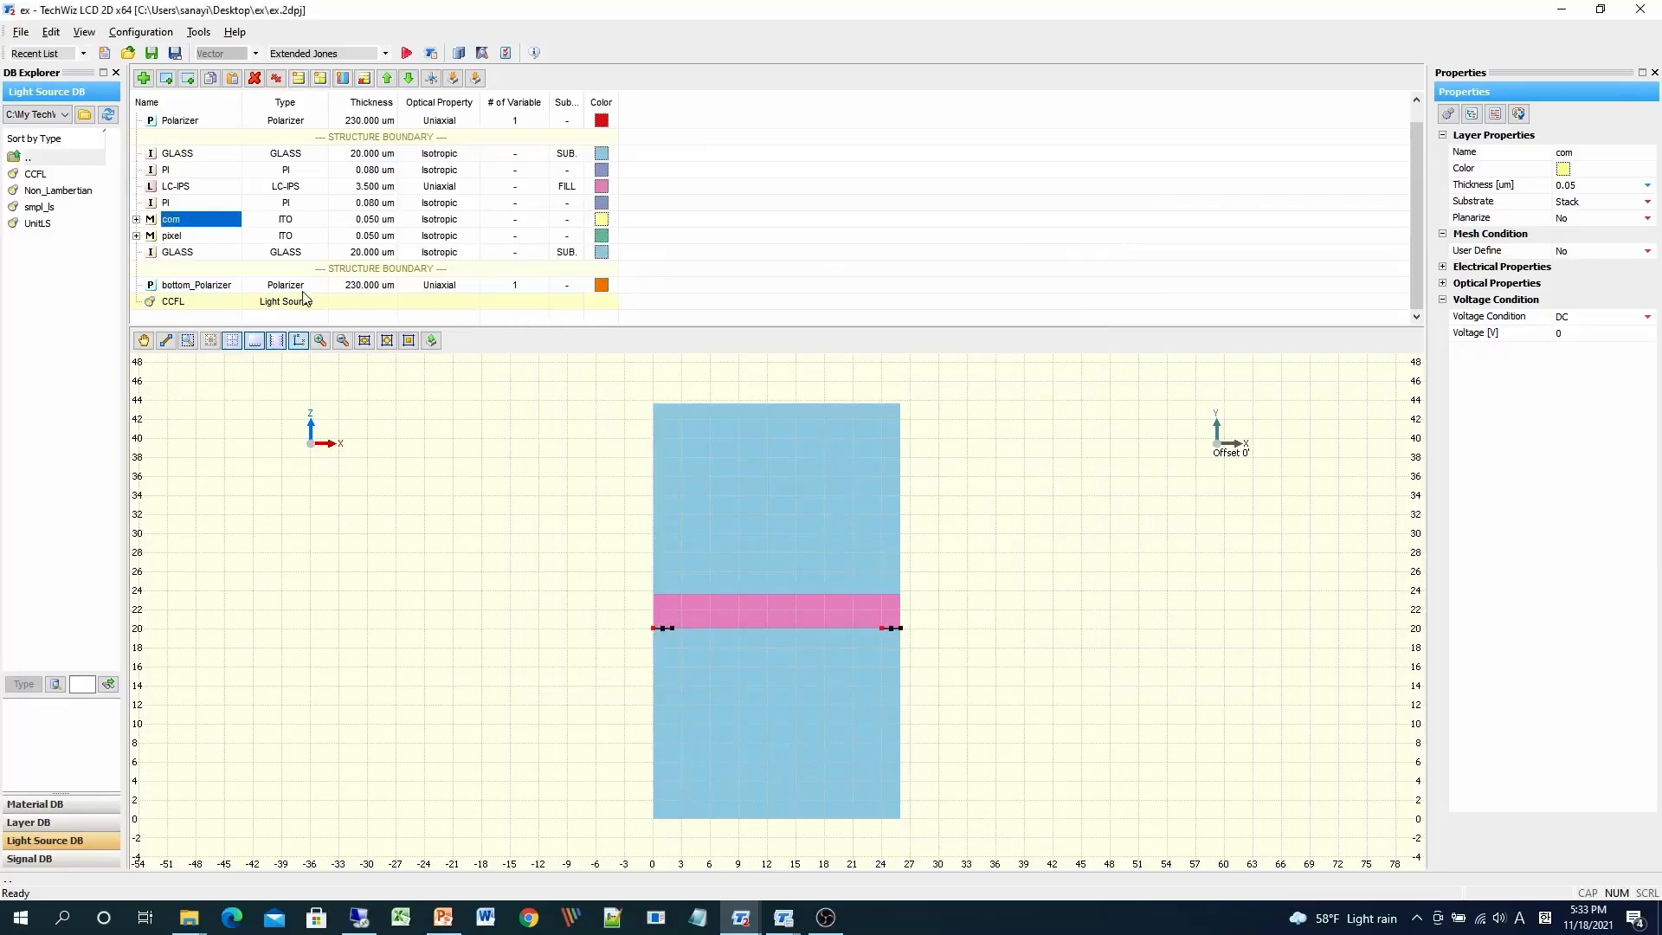
Step: Clear the Opt.Axis Phi variable values and link strings of both Polarizer and bottom_Polarizer
click(232, 288)
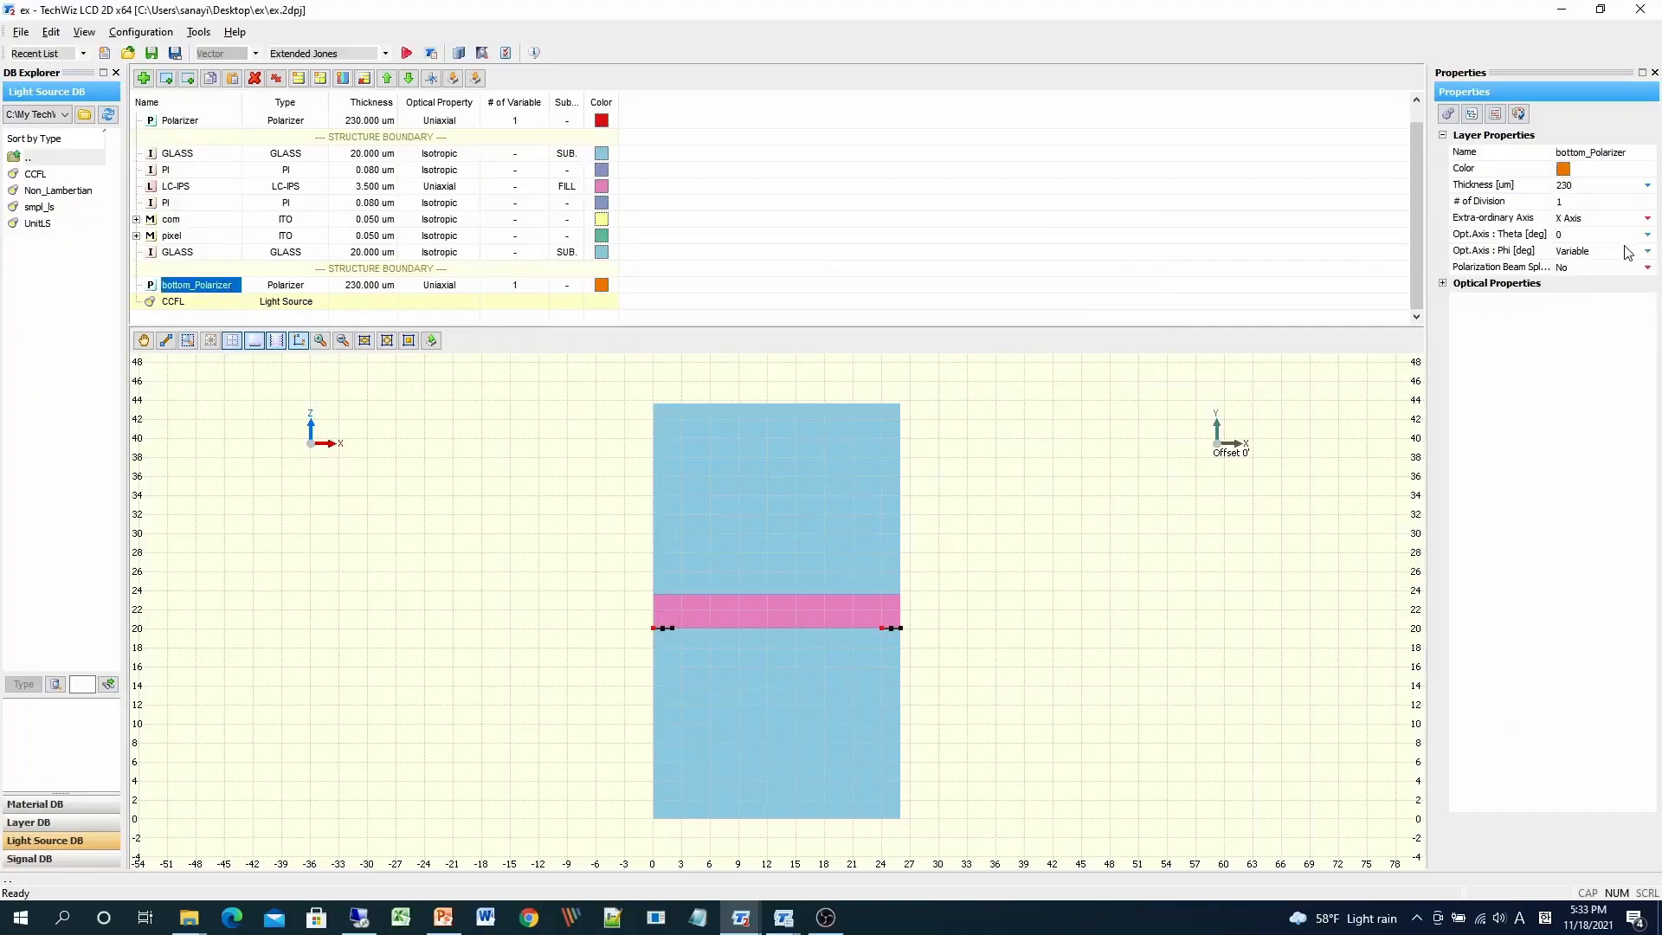
click(1496, 114)
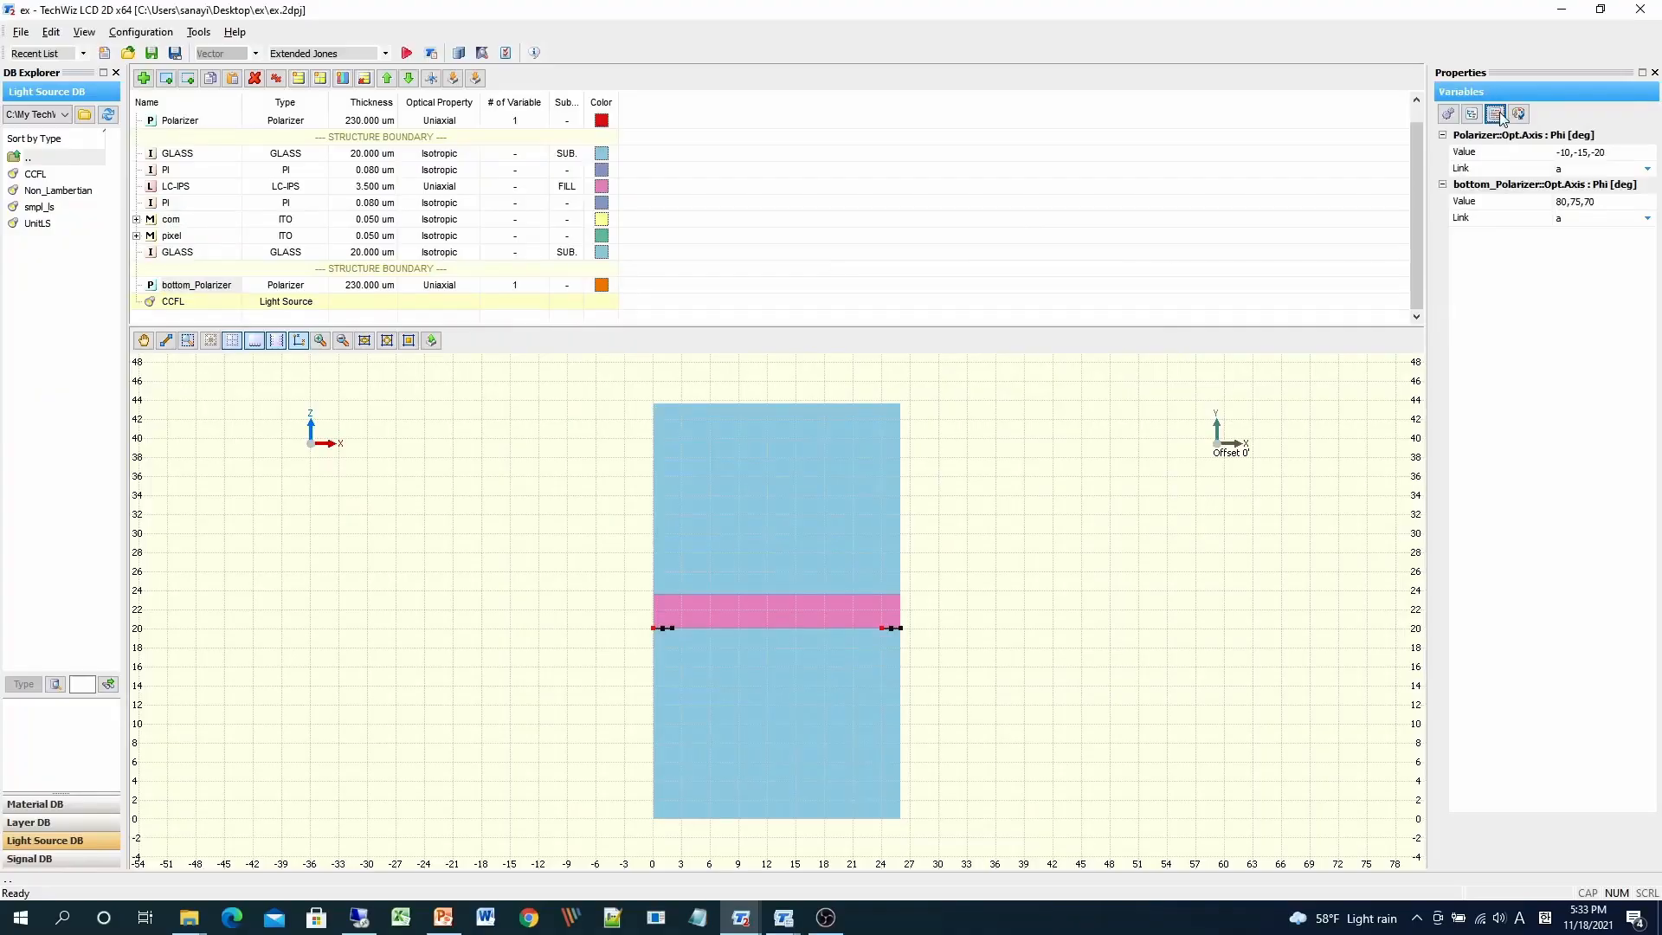
click(1610, 152)
key(BackSpace)
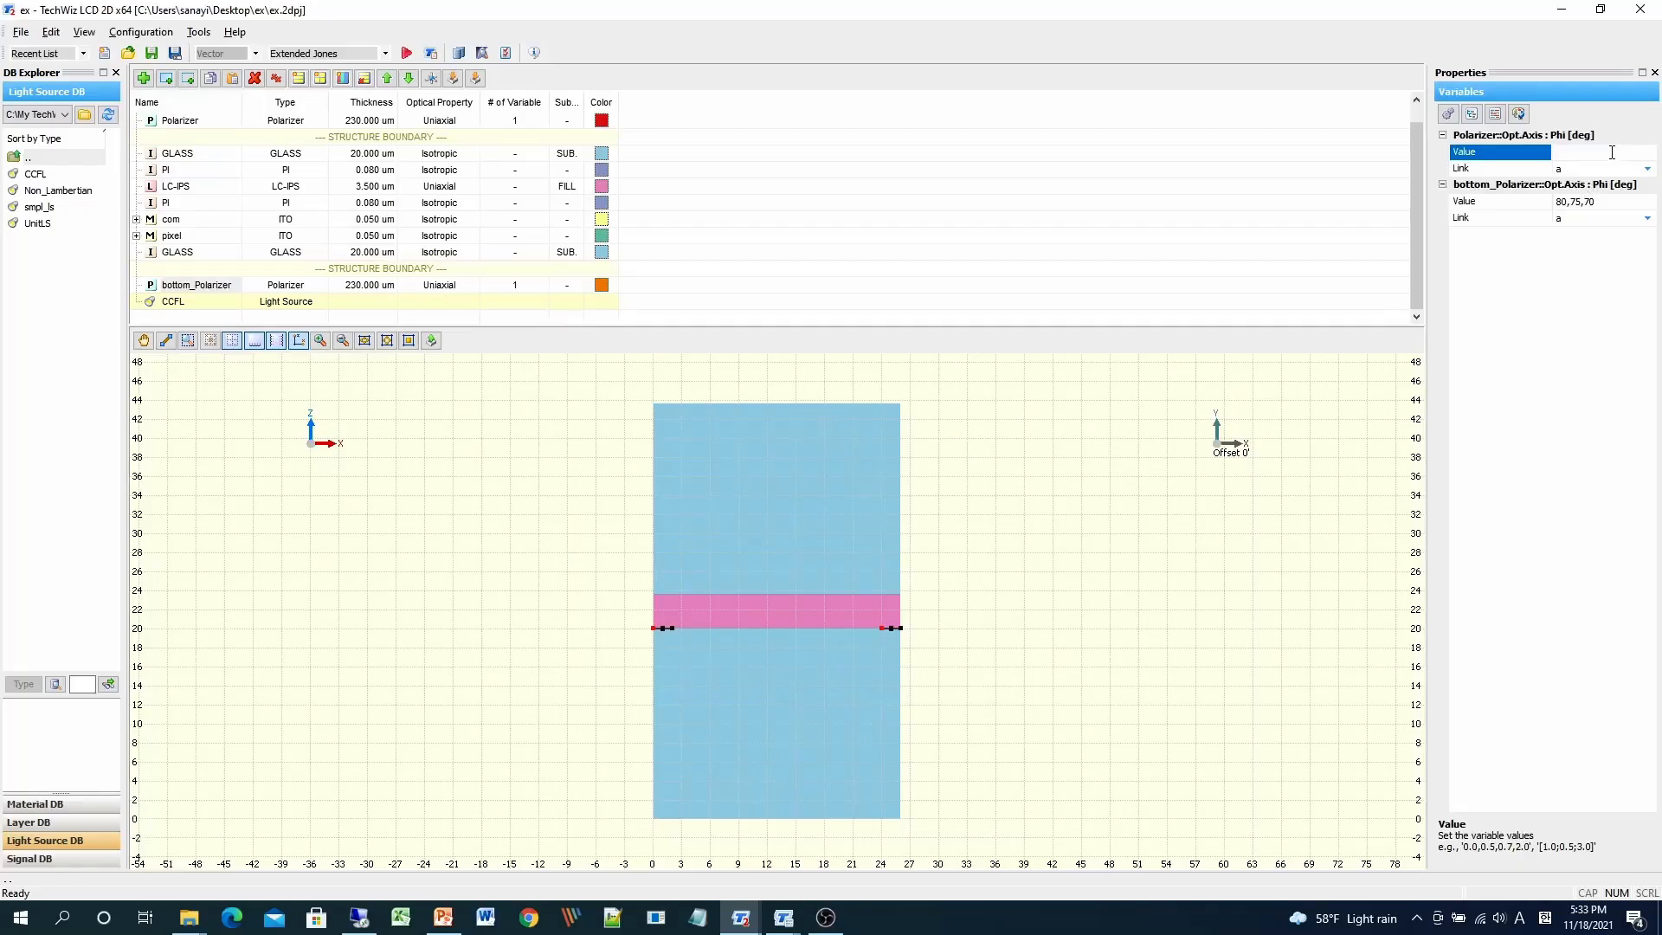
click(1614, 168)
key(BackSpace)
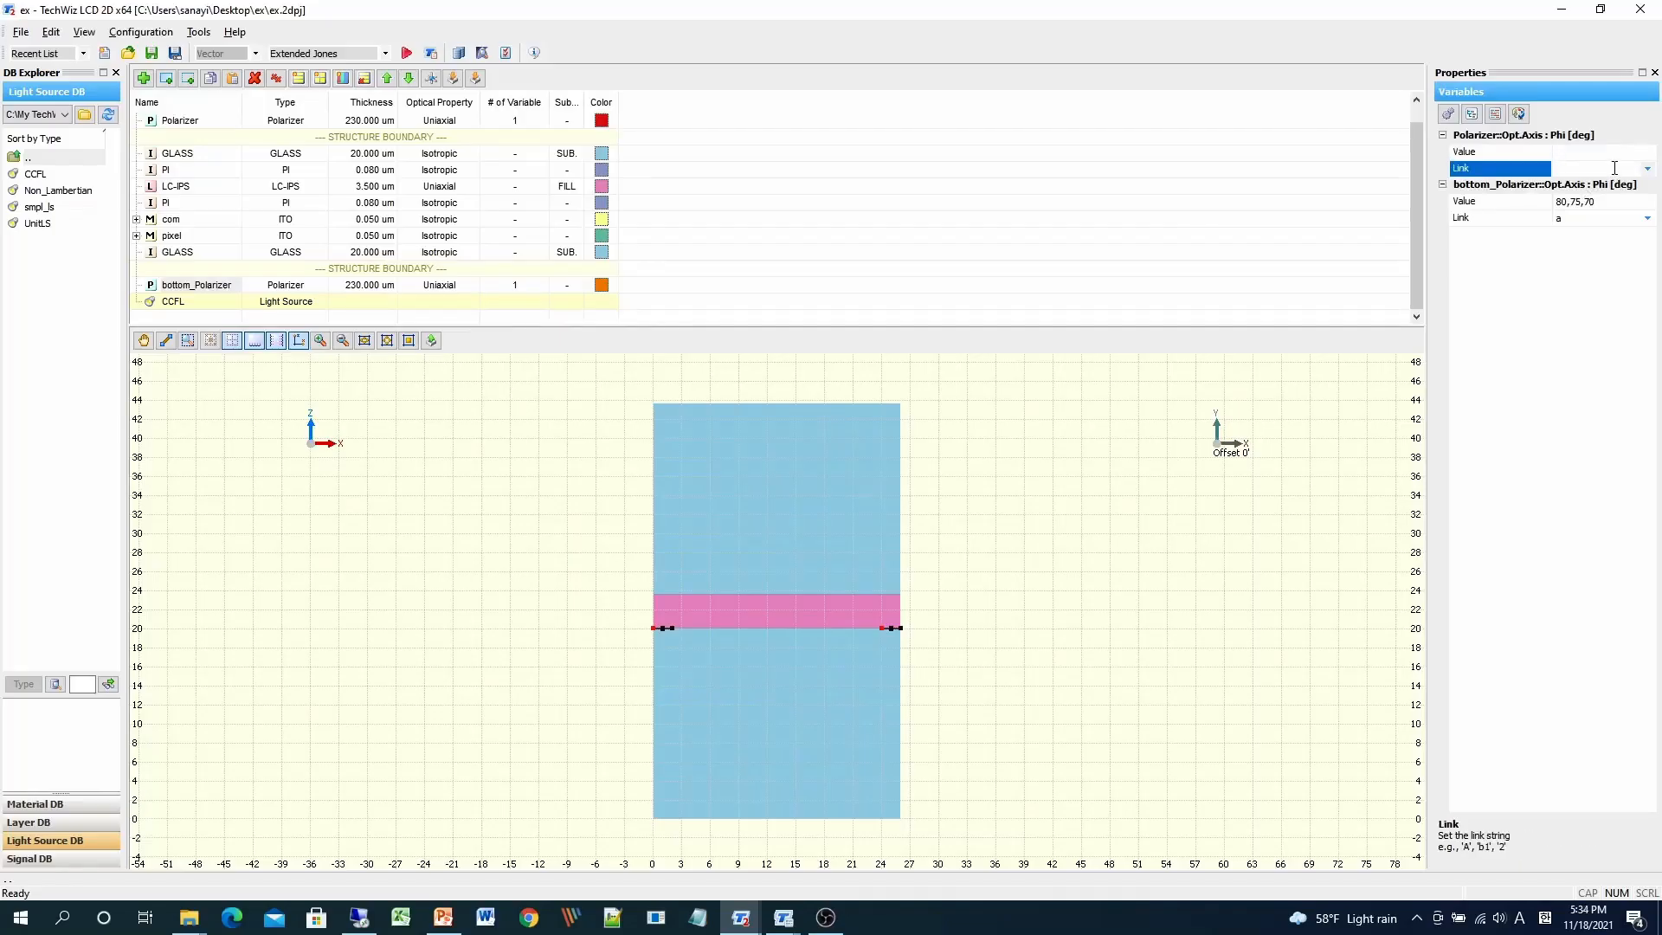
click(1608, 205)
key(BackSpace)
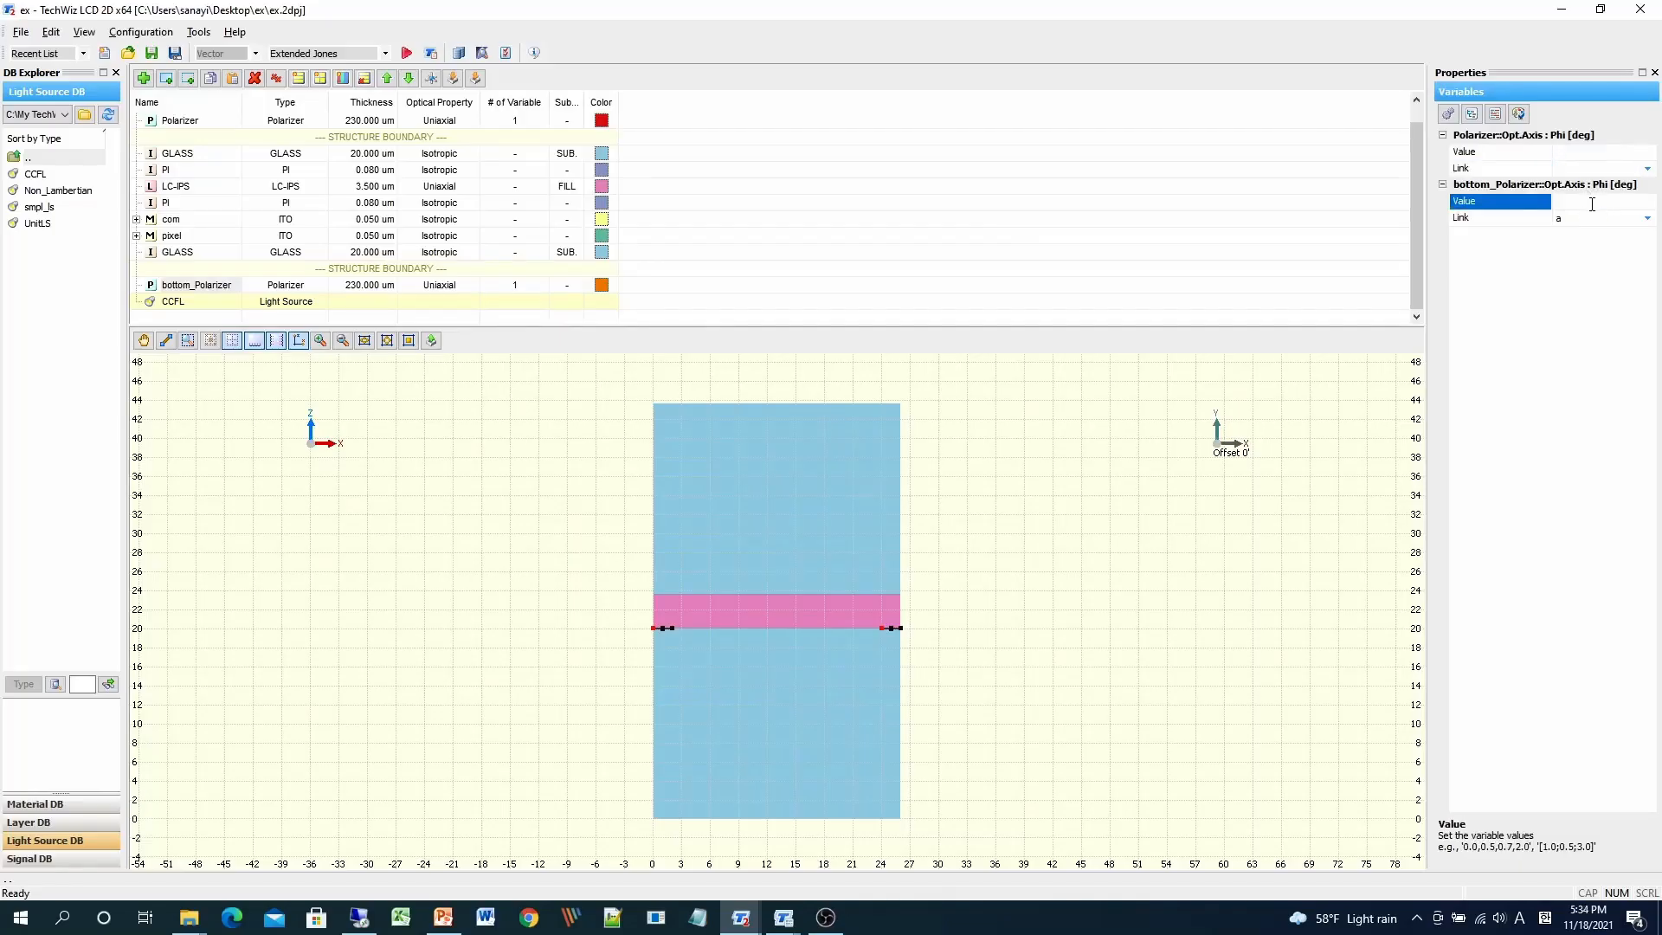
click(1595, 218)
key(BackSpace)
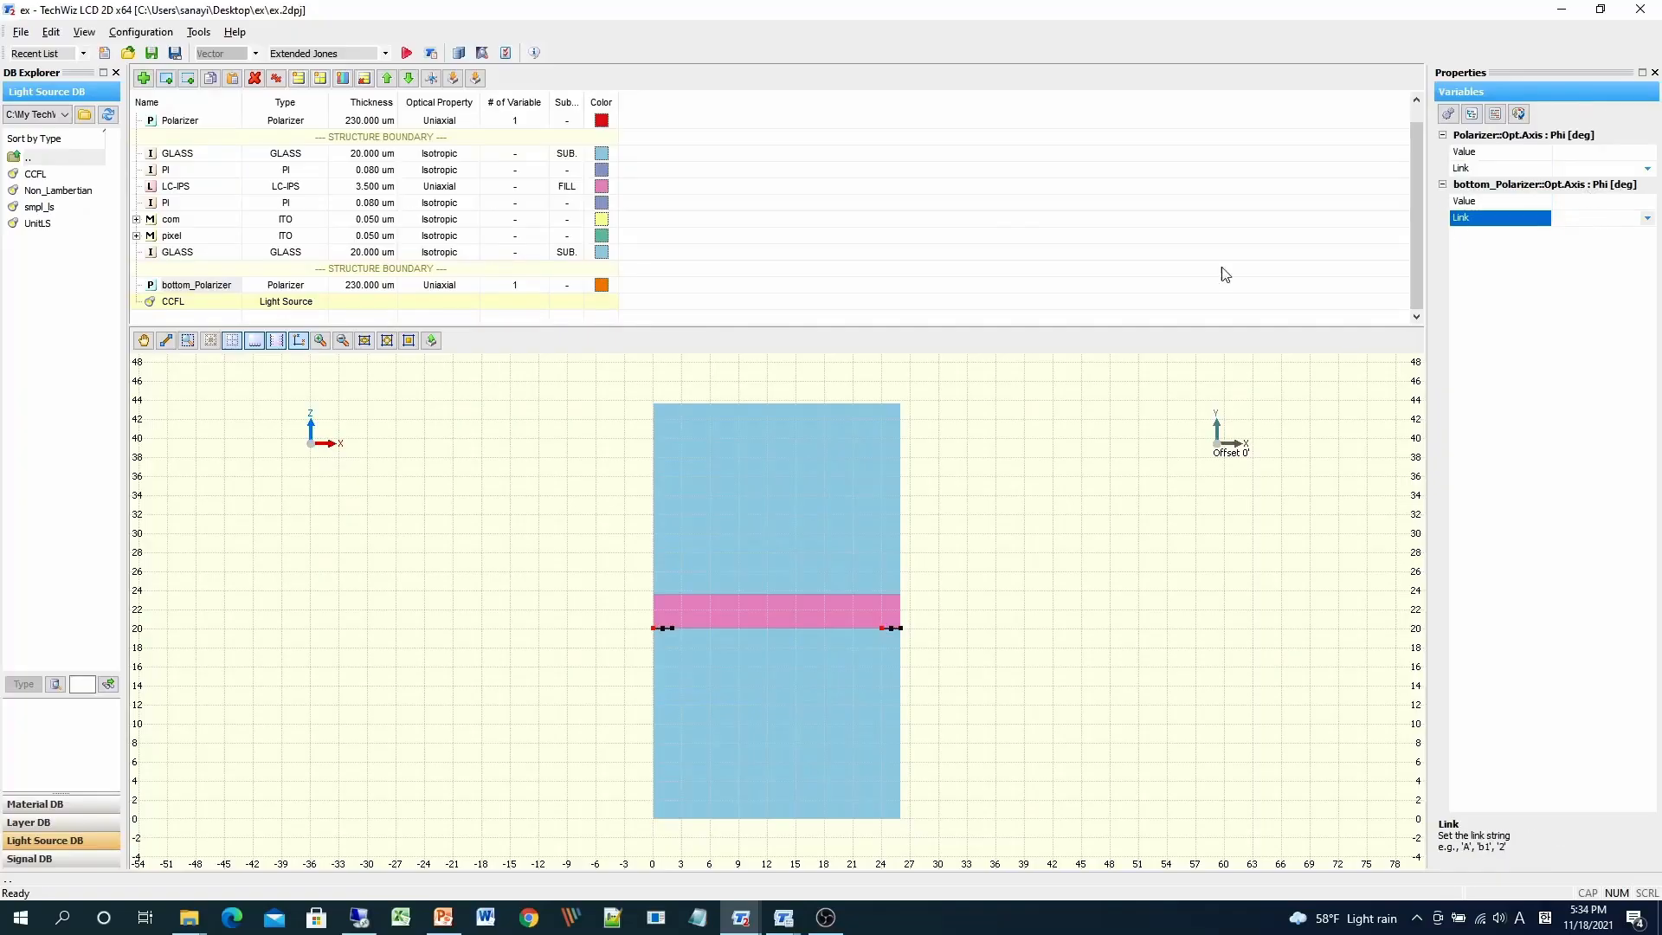
Step: Set the Opt.Axis Phi angle of bottom_Polarizer to 80 degrees
click(200, 286)
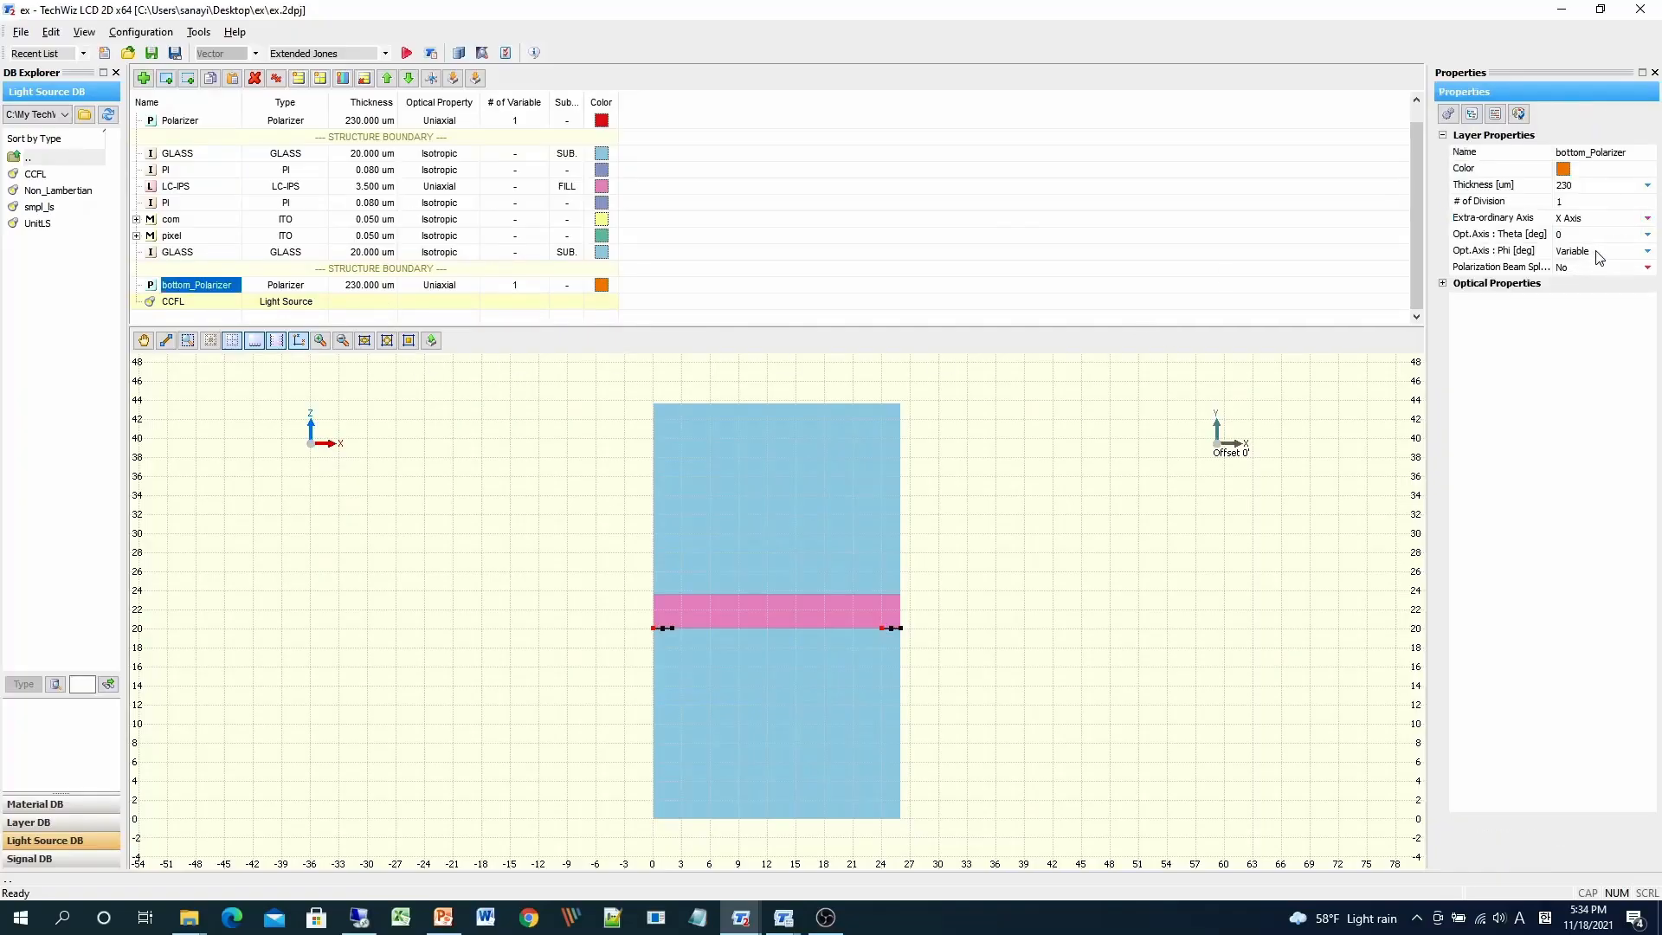
click(1597, 252)
click(1647, 252)
click(1613, 279)
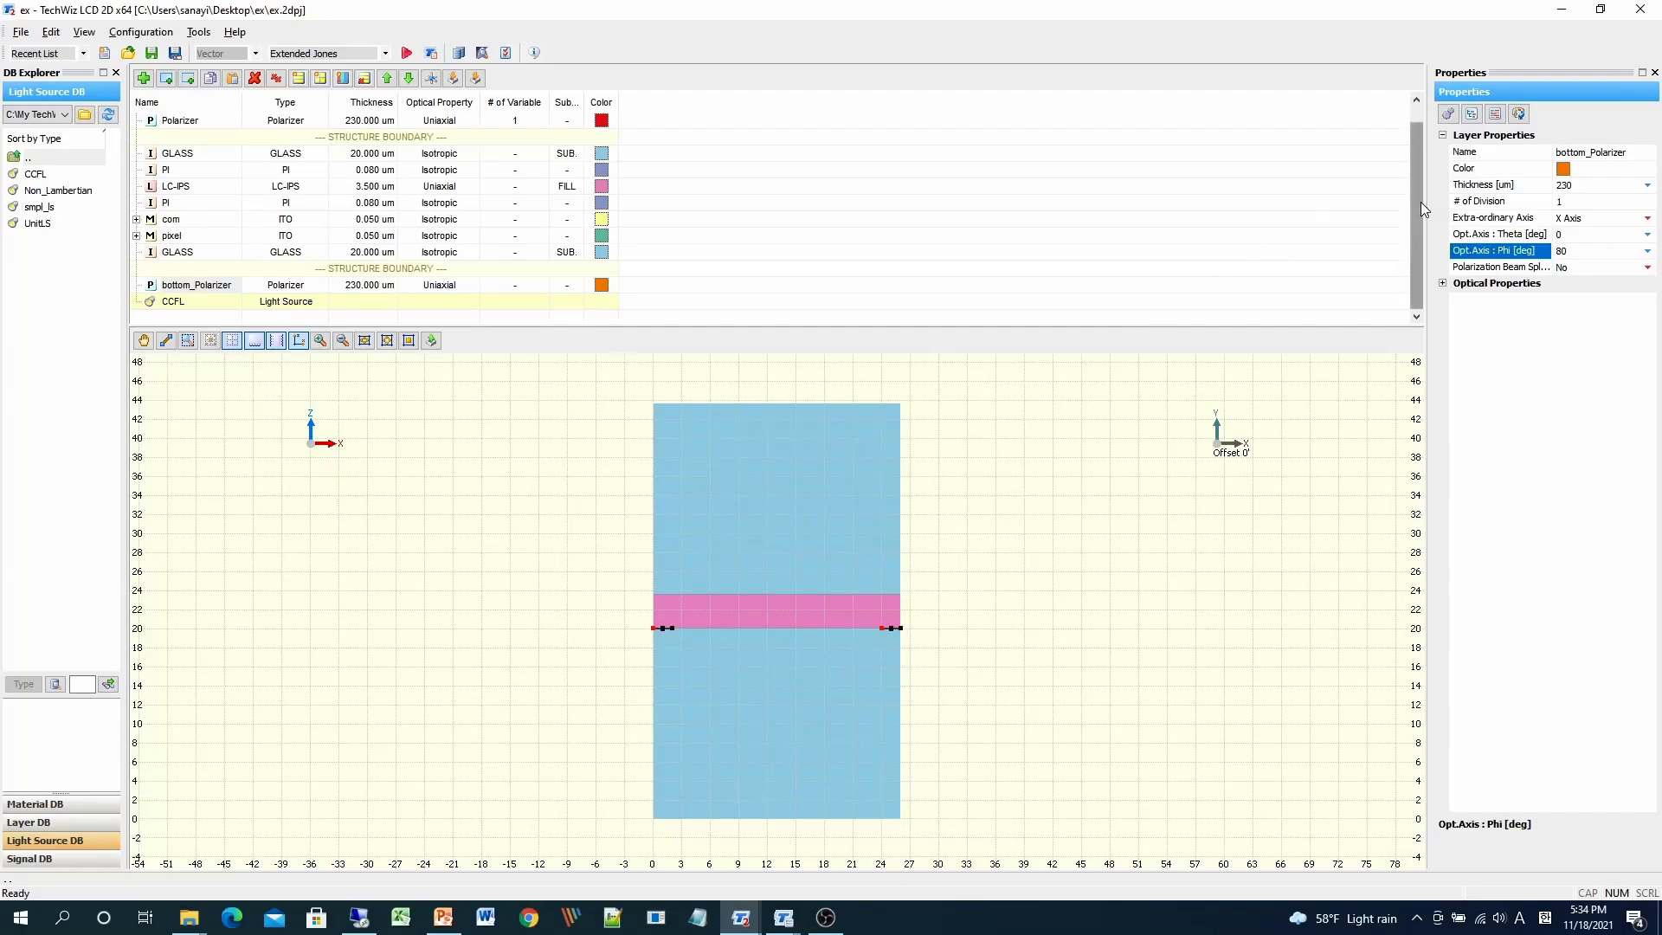
Step: Set the Opt.Axis Phi angle of the upper Polarizer layer to -10 degrees
scroll(1421, 208, up, 1)
click(206, 140)
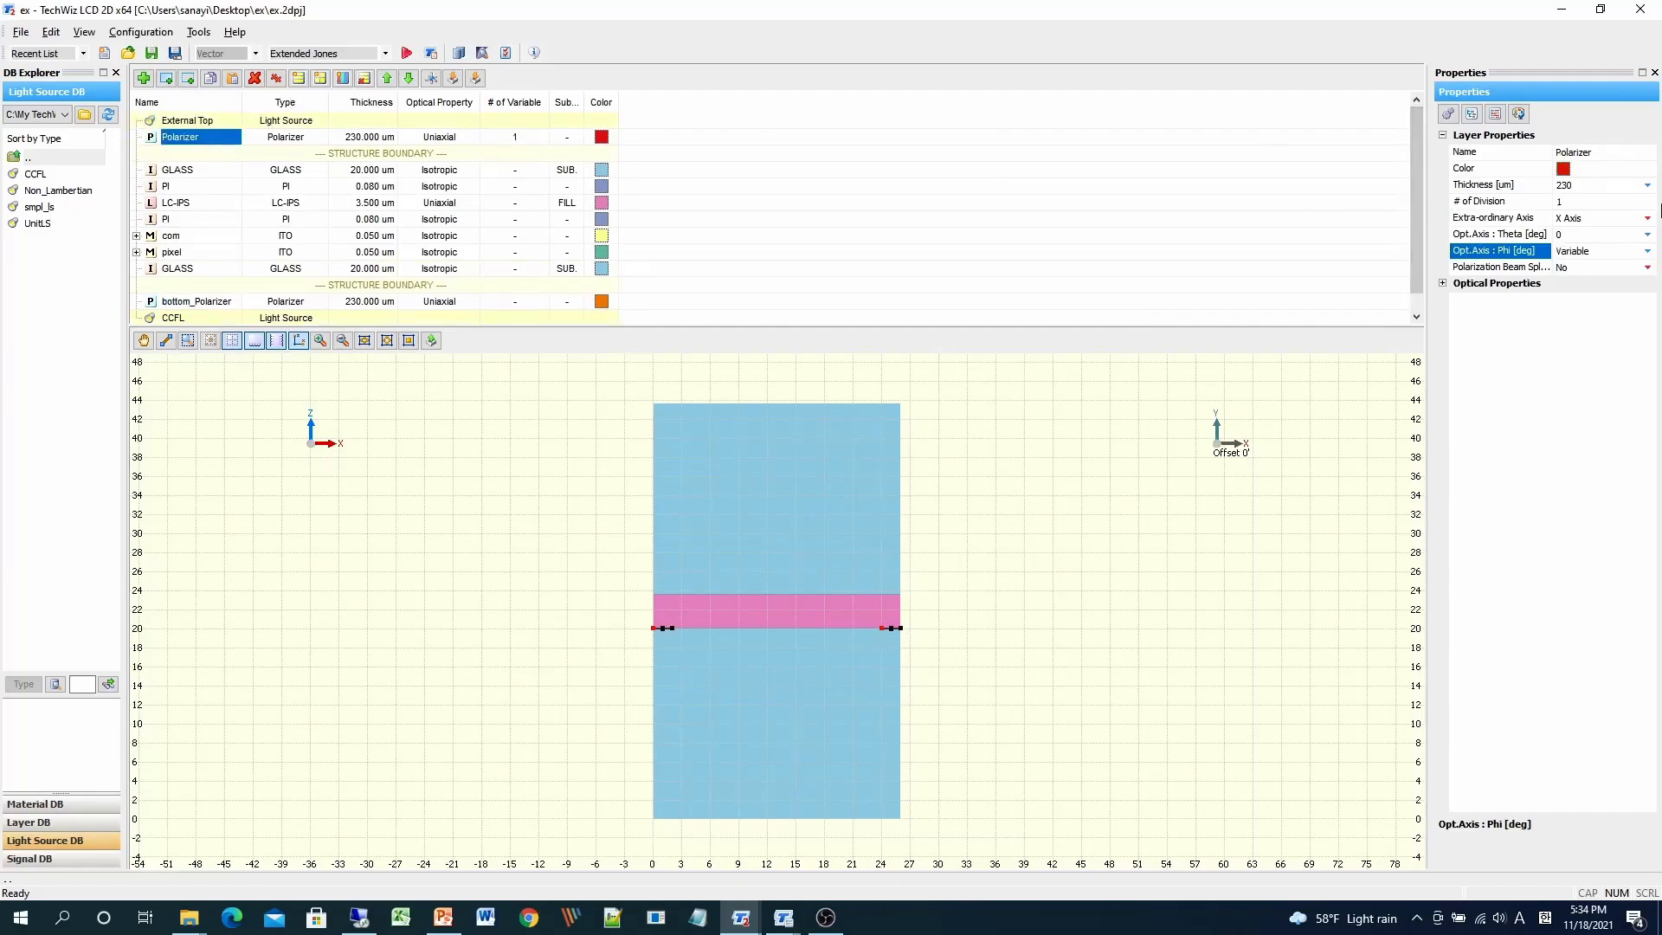
click(1647, 252)
click(1581, 293)
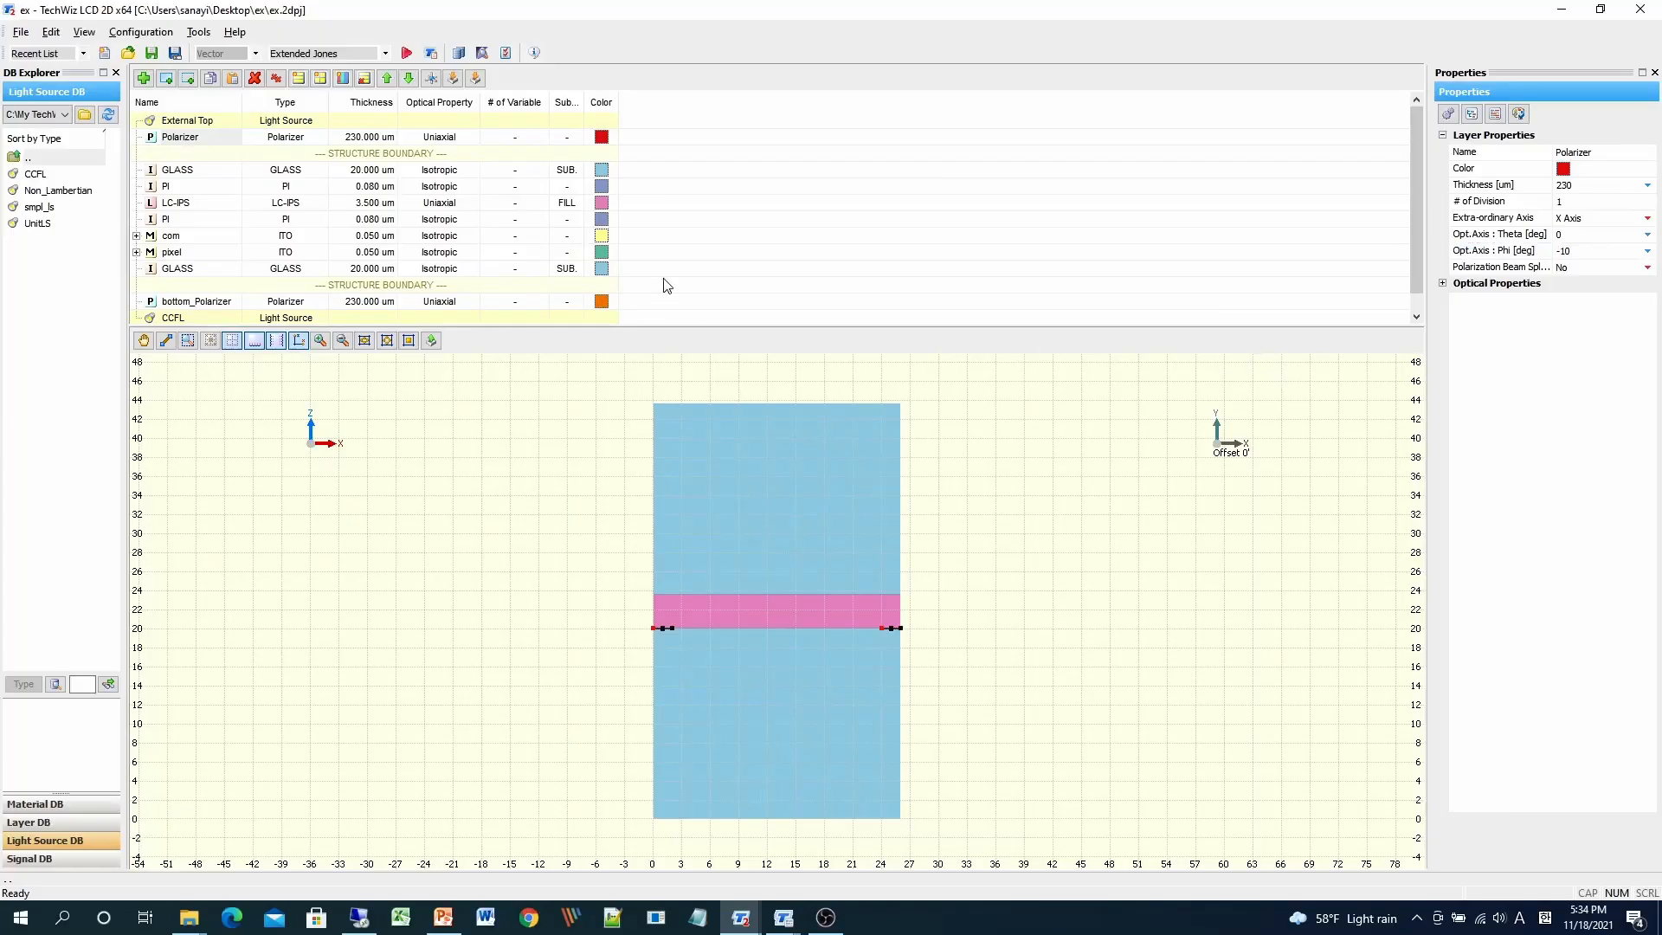
Step: Review the voltage conditions of the com and pixel electrode layers
right_click(206, 238)
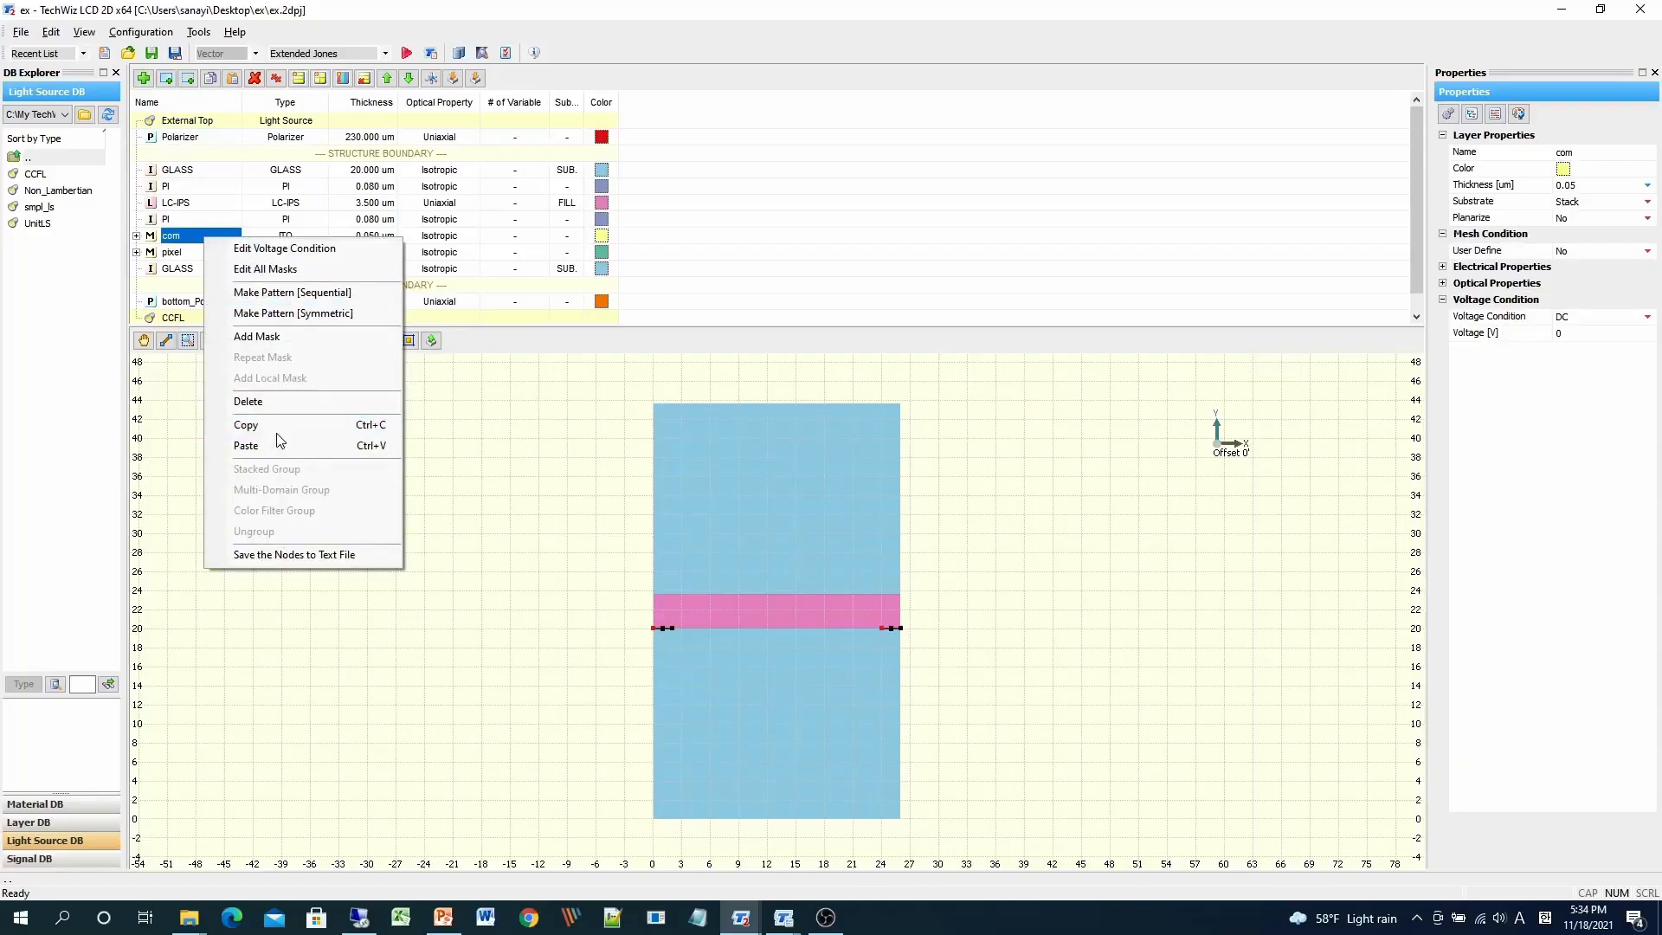
click(275, 249)
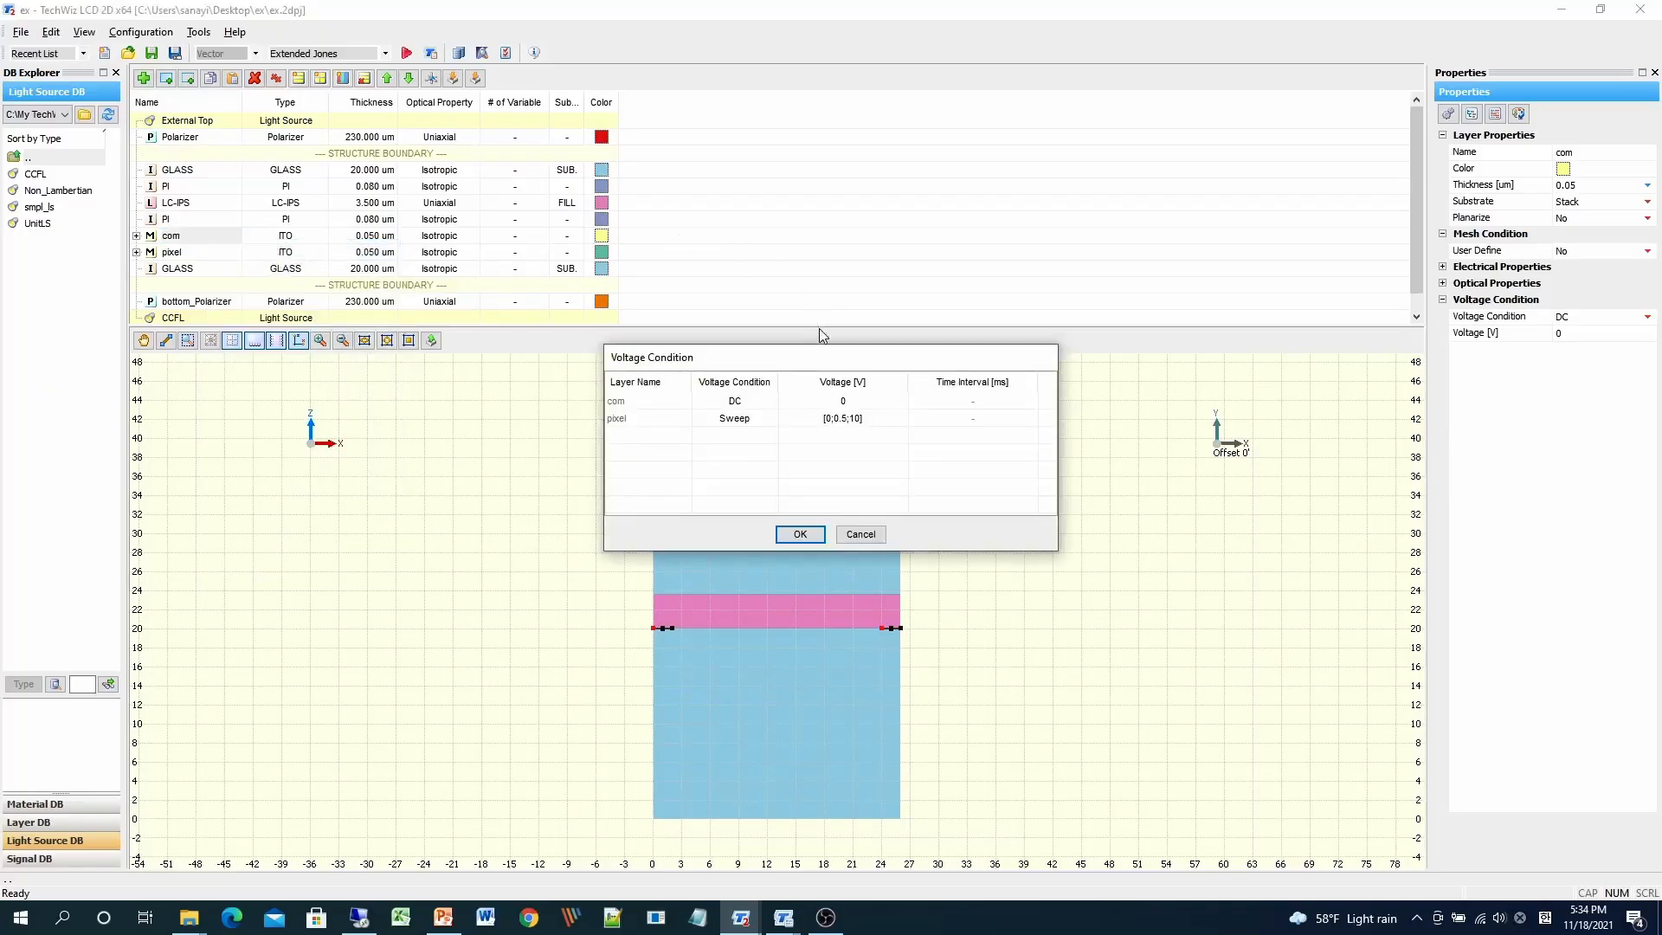
drag(805, 368, 602, 308)
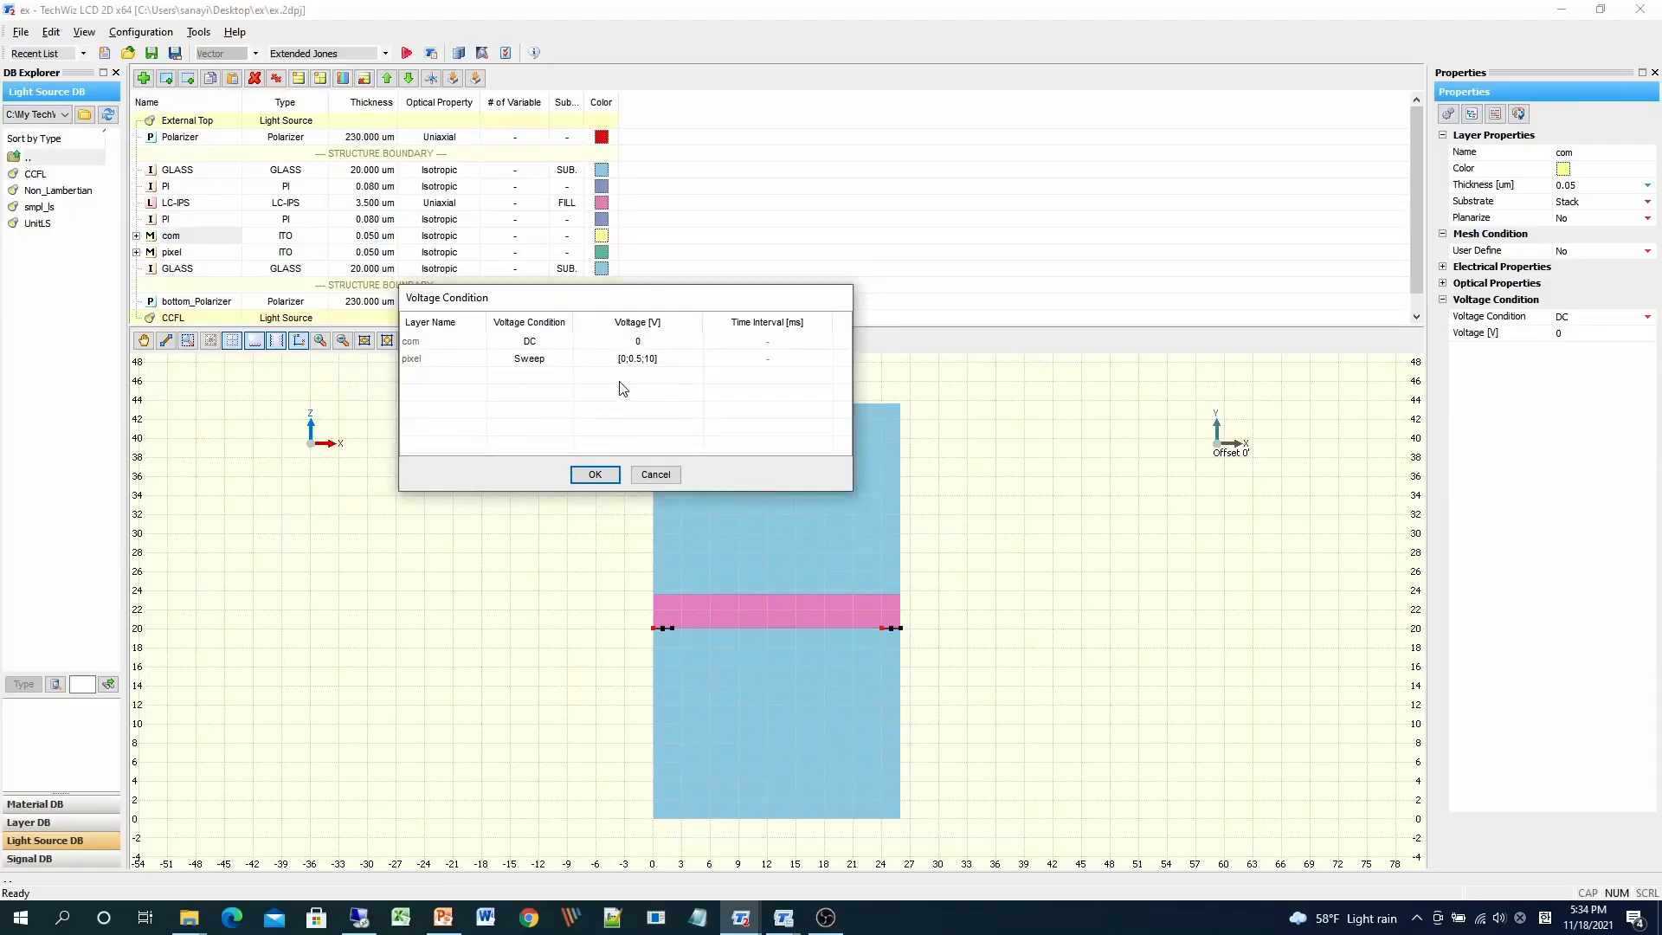
click(605, 481)
Step: Review the mask positions, widths and links of the com and pixel layers
right_click(191, 238)
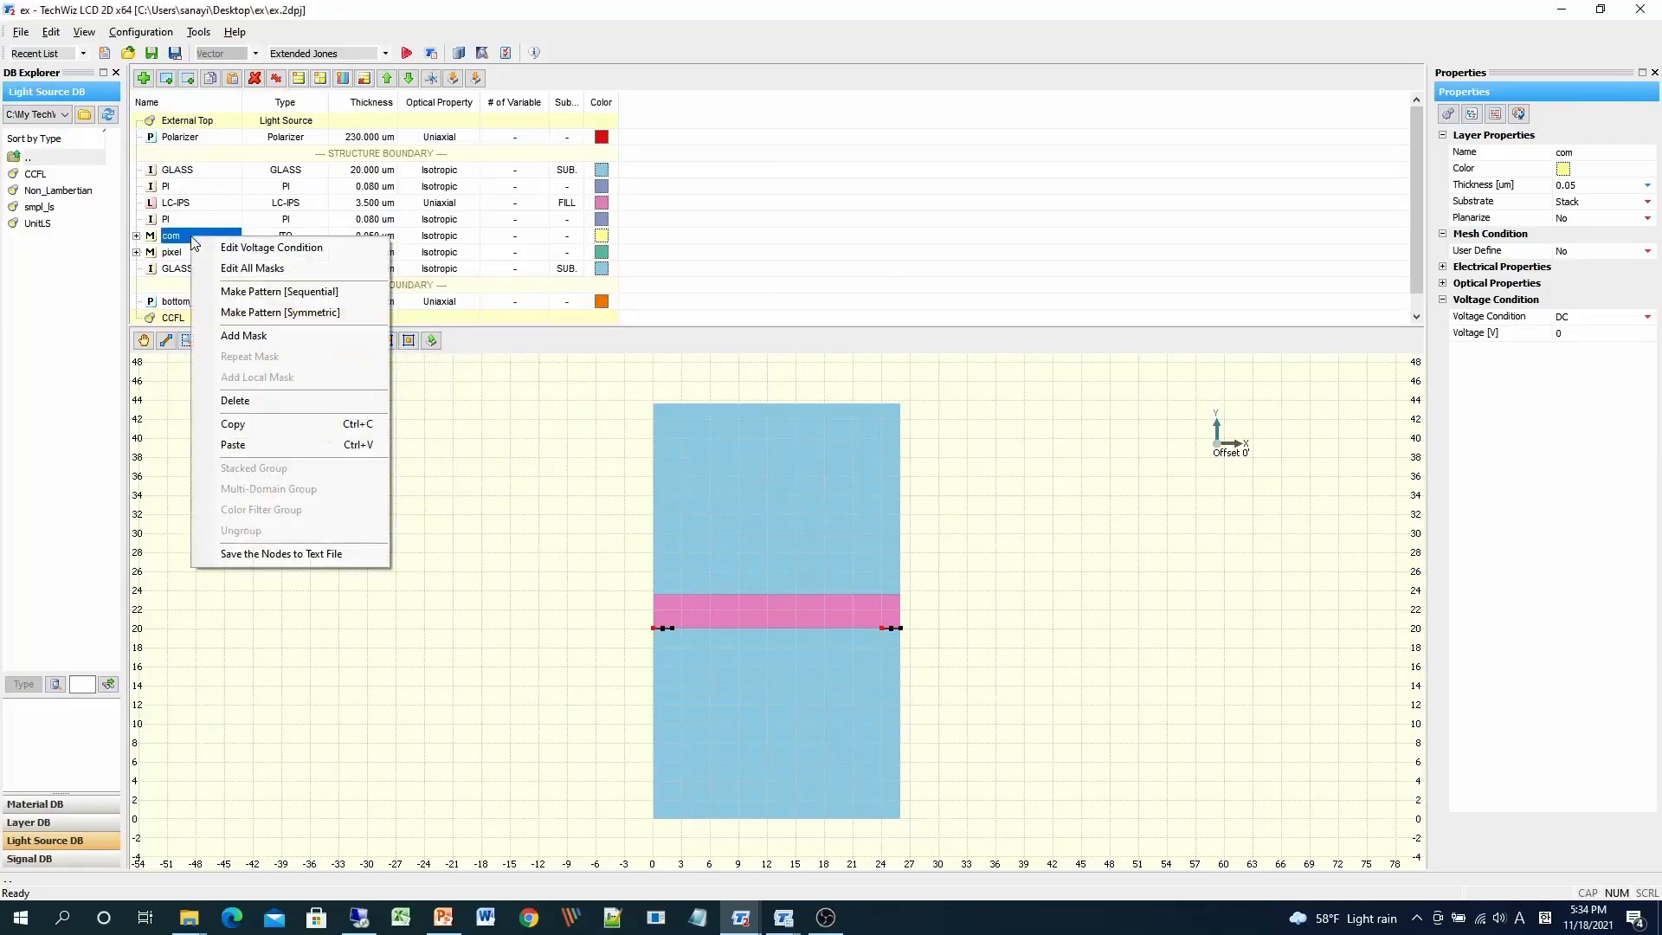
click(227, 271)
drag(662, 367, 443, 282)
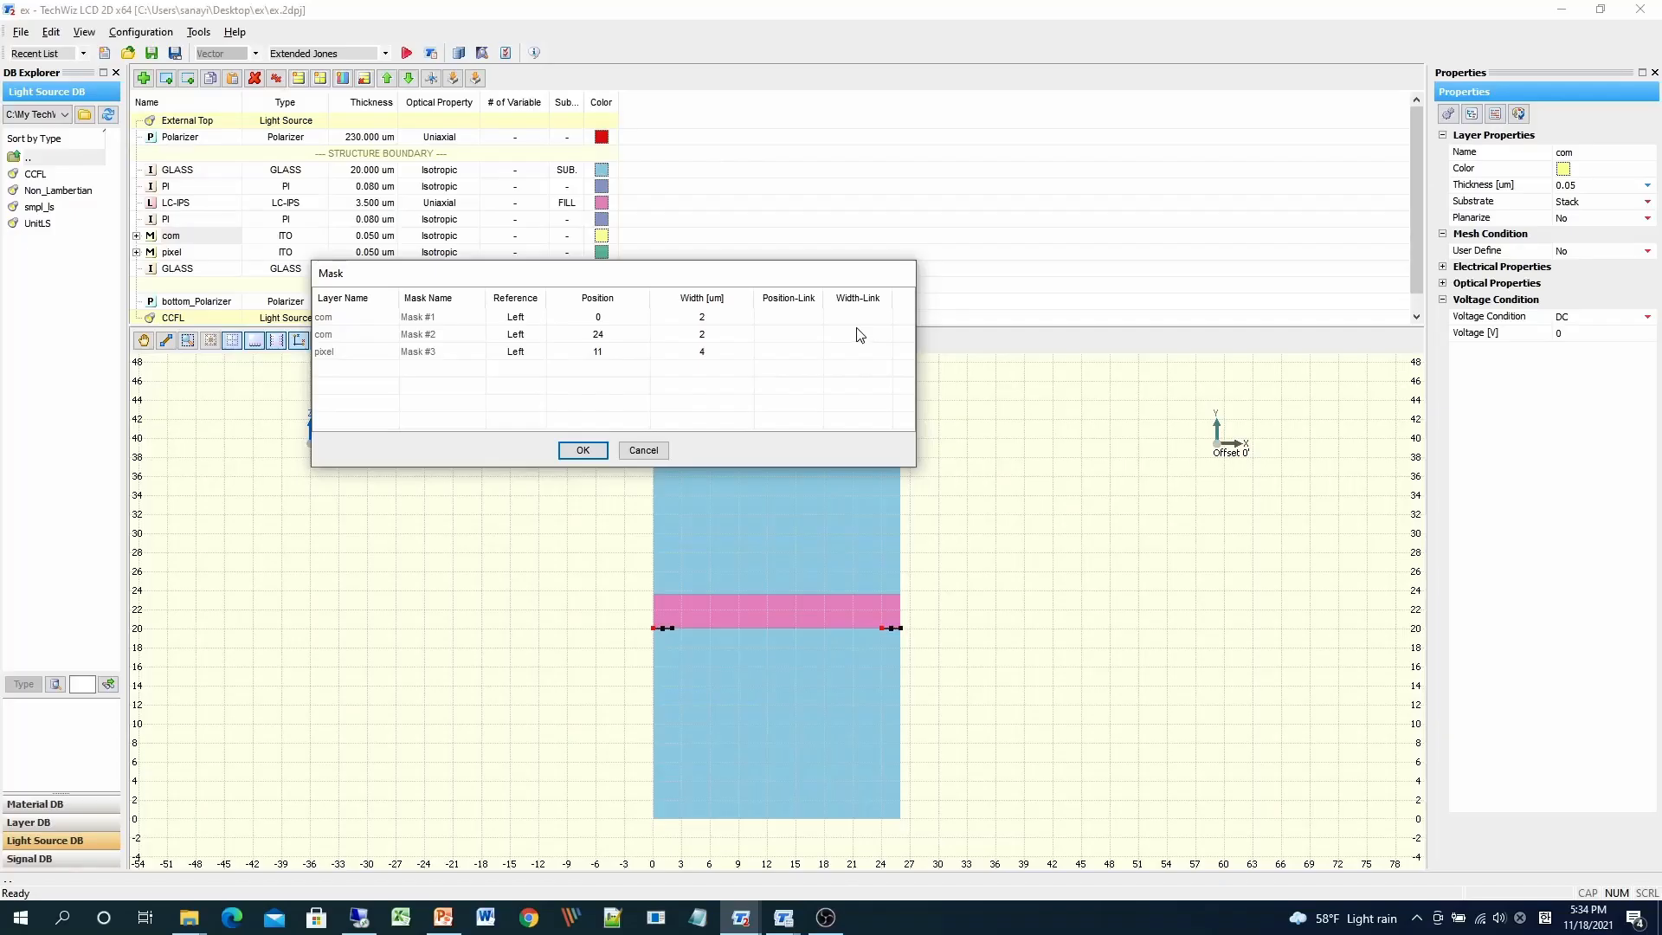
click(635, 453)
right_click(229, 242)
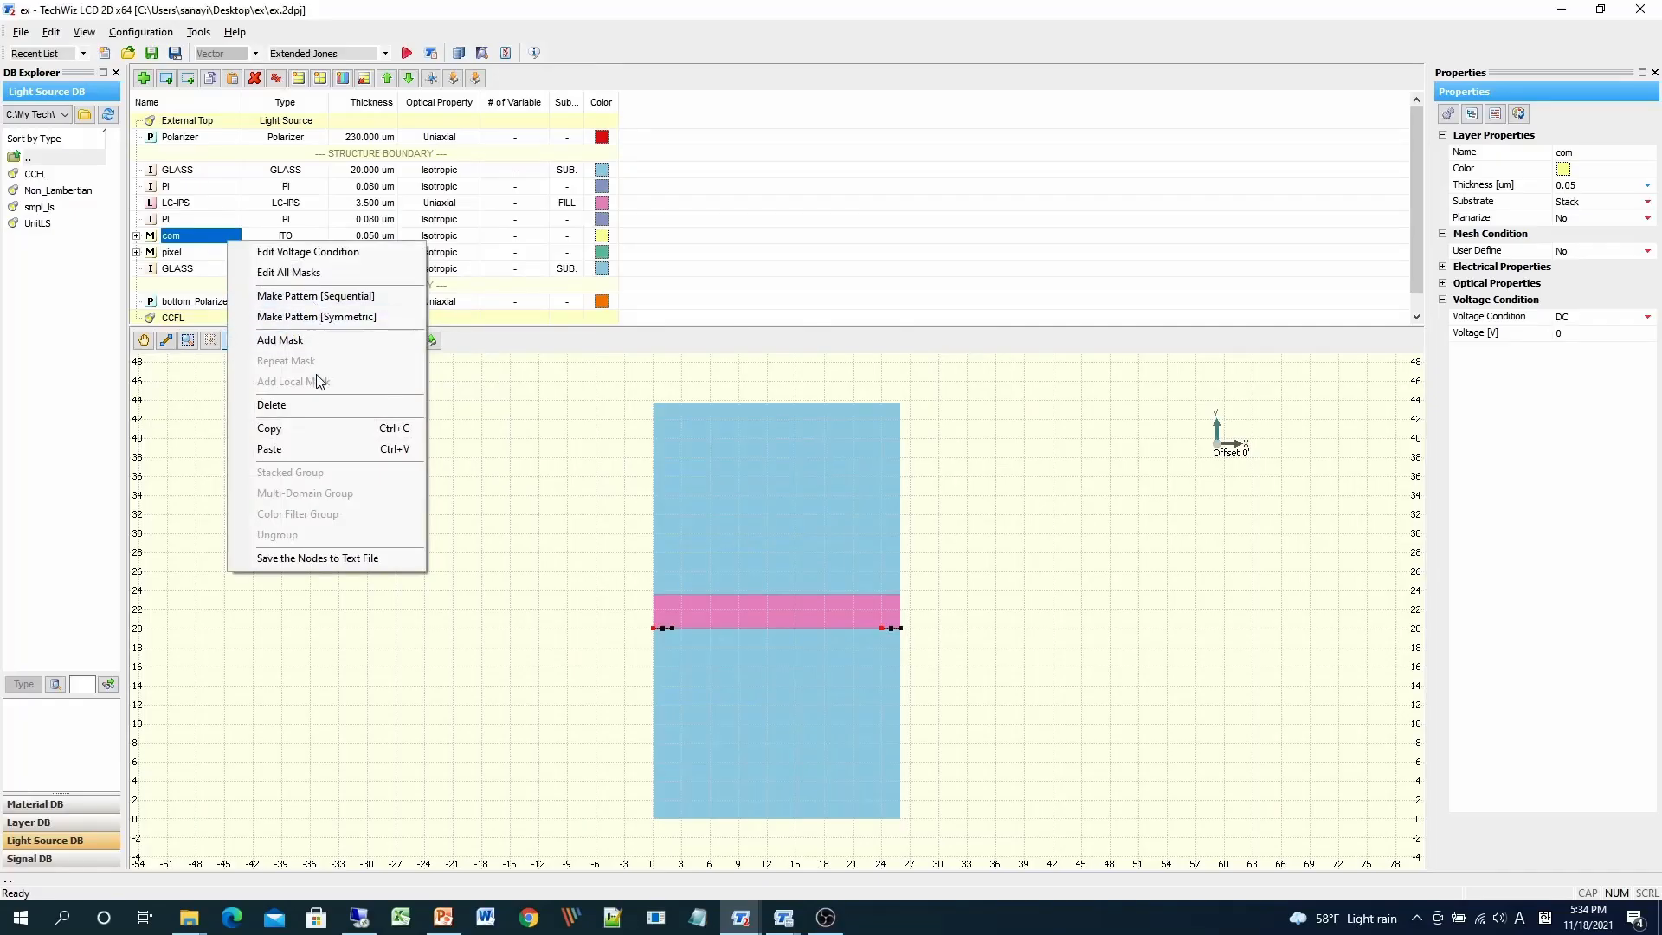
click(923, 292)
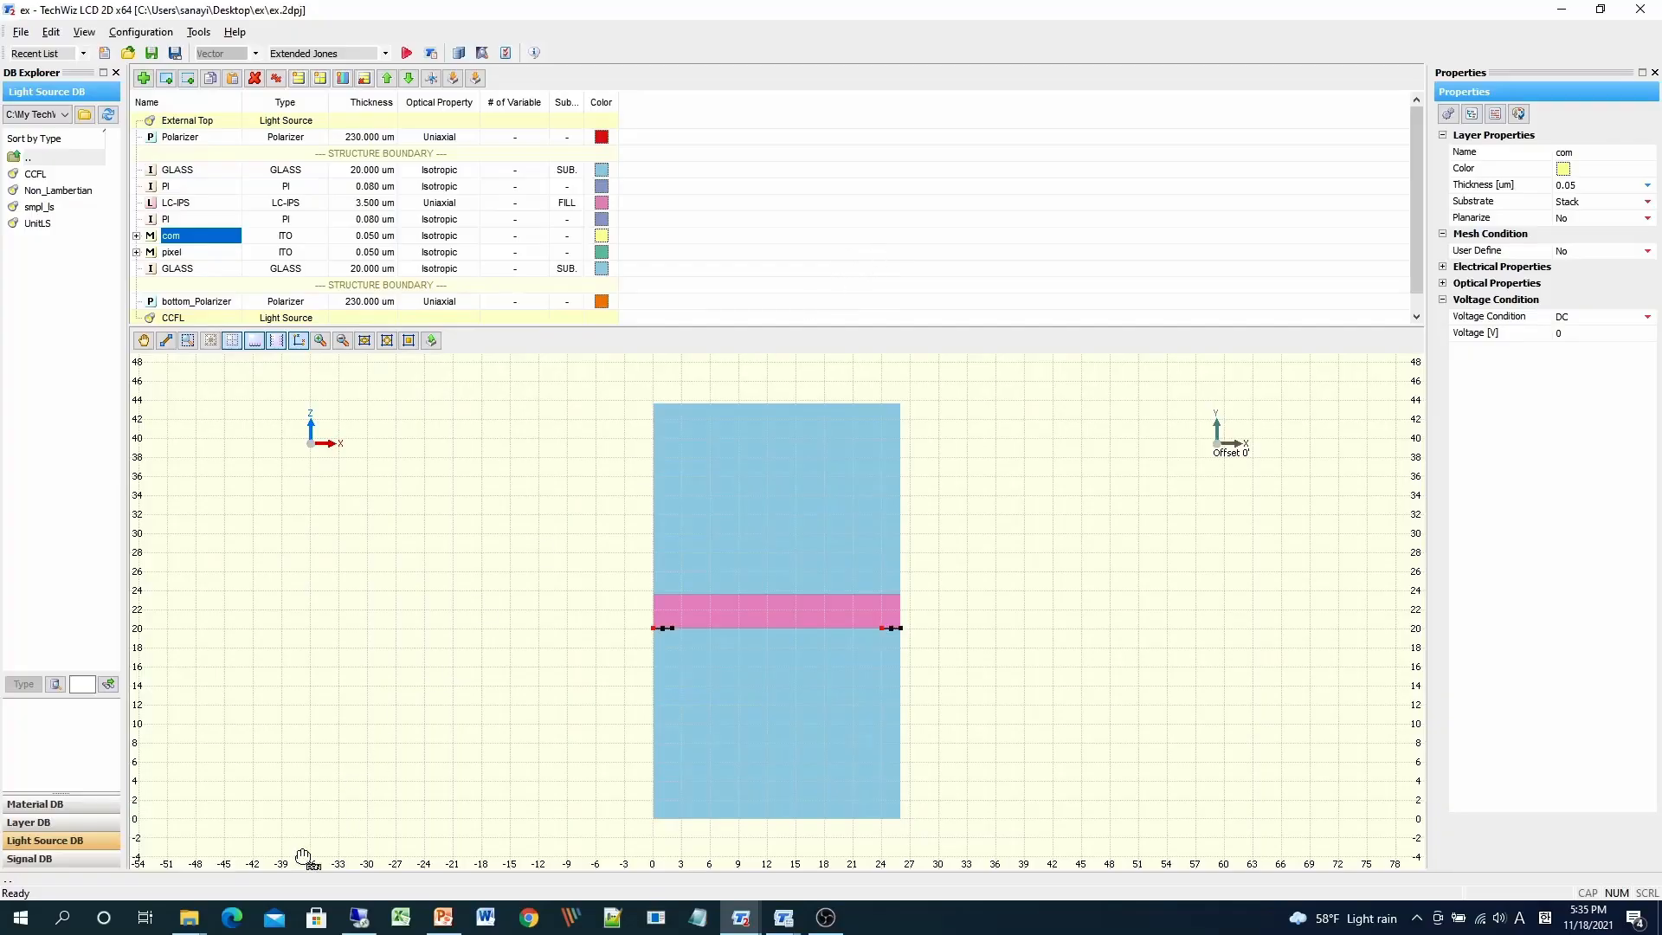
Step: Launch a new instance of TechWiz LCD 2Dx64.exe from its desktop folder and maximize its window
click(189, 917)
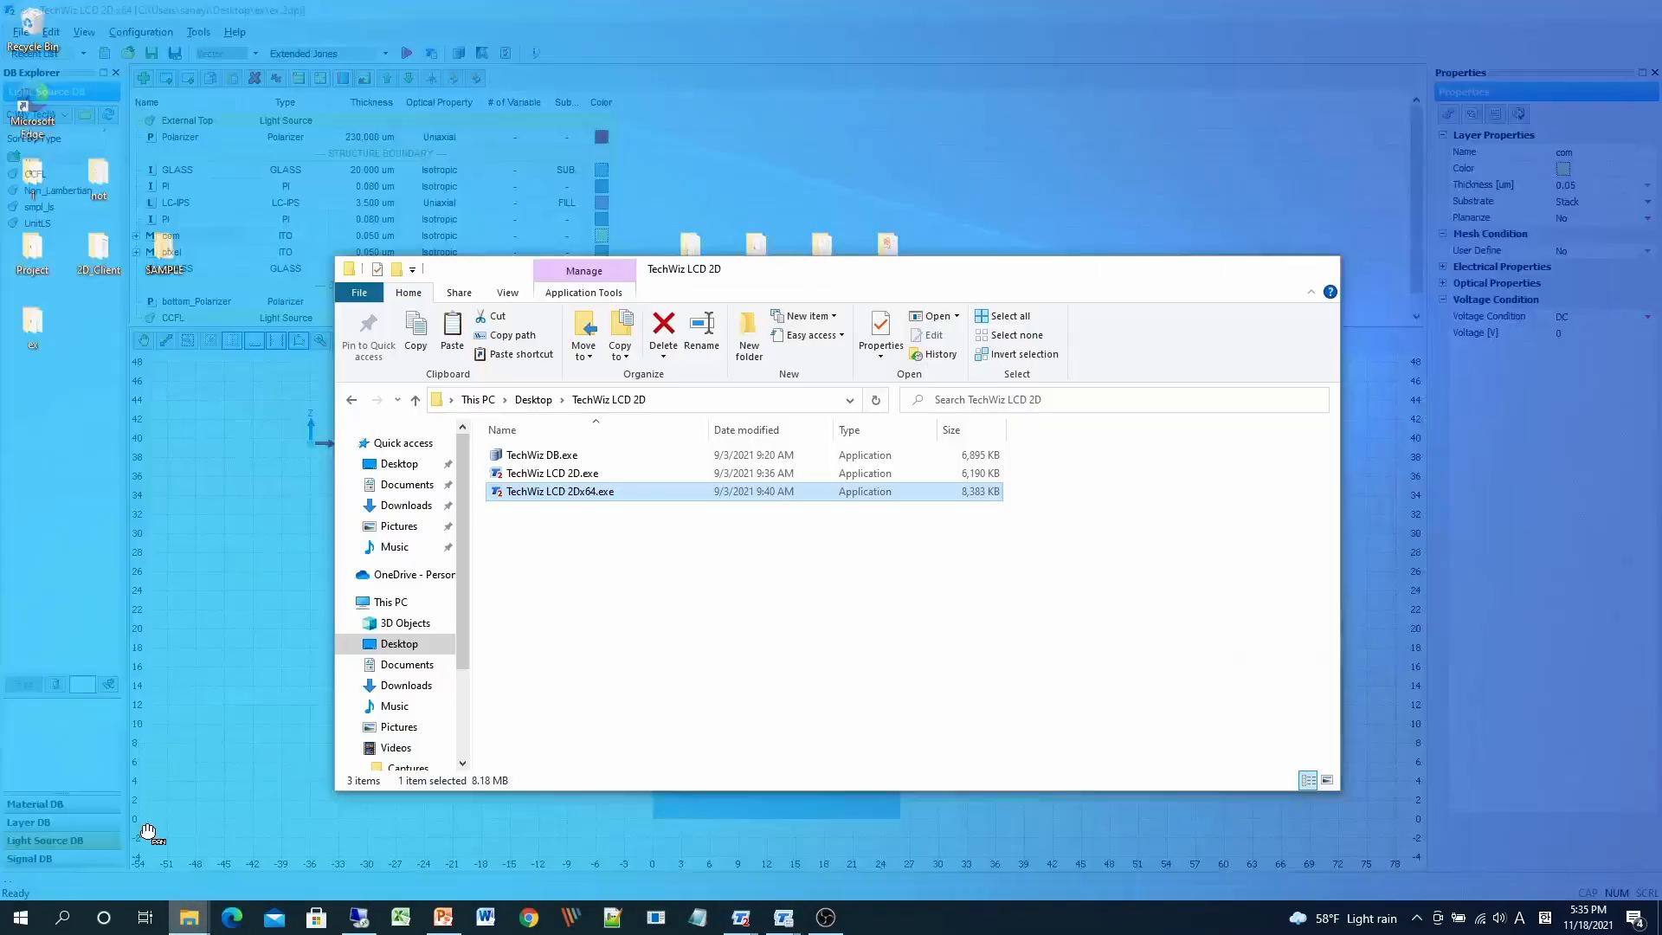
click(96, 844)
drag(716, 292, 696, 301)
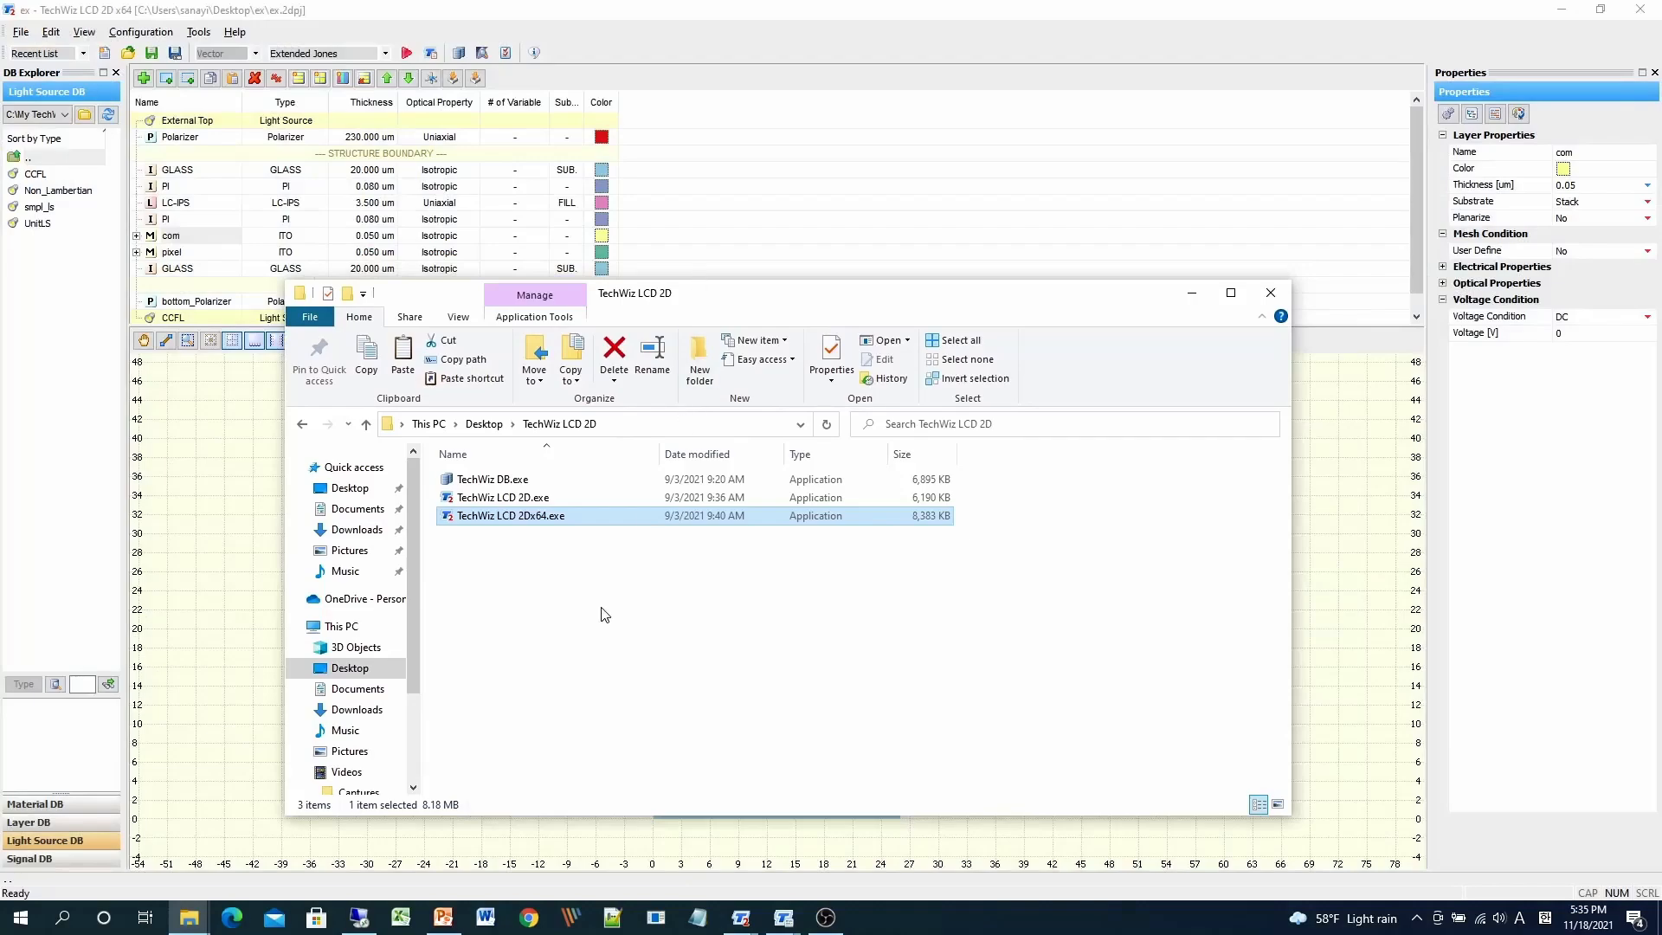
double_click(554, 517)
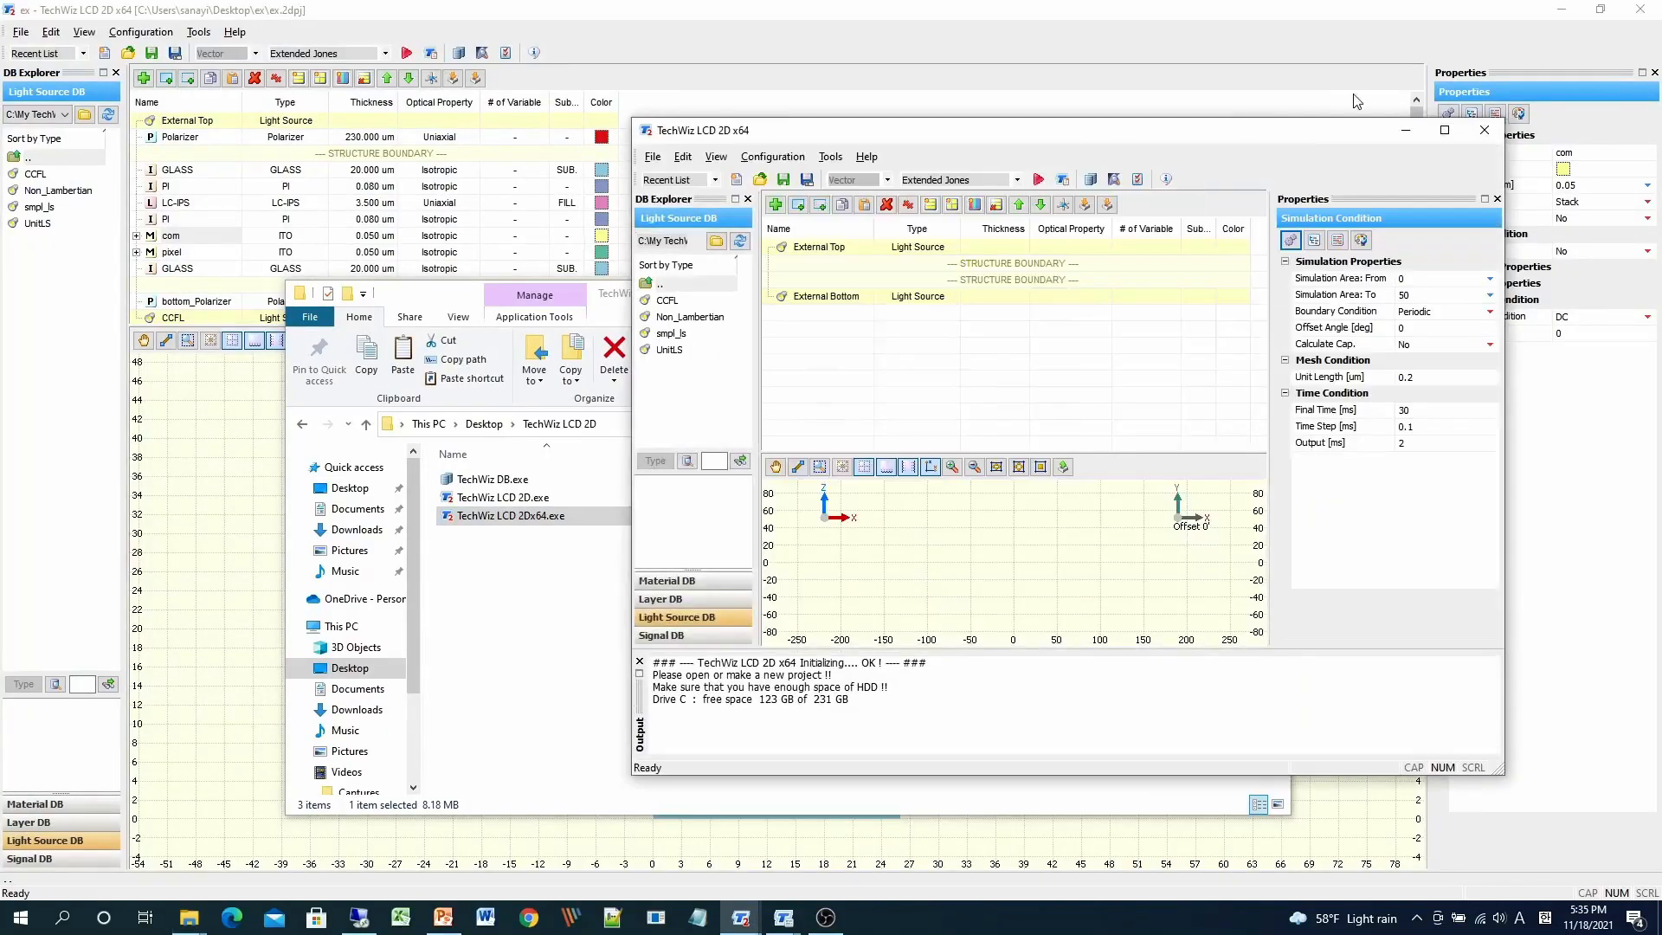
click(1445, 130)
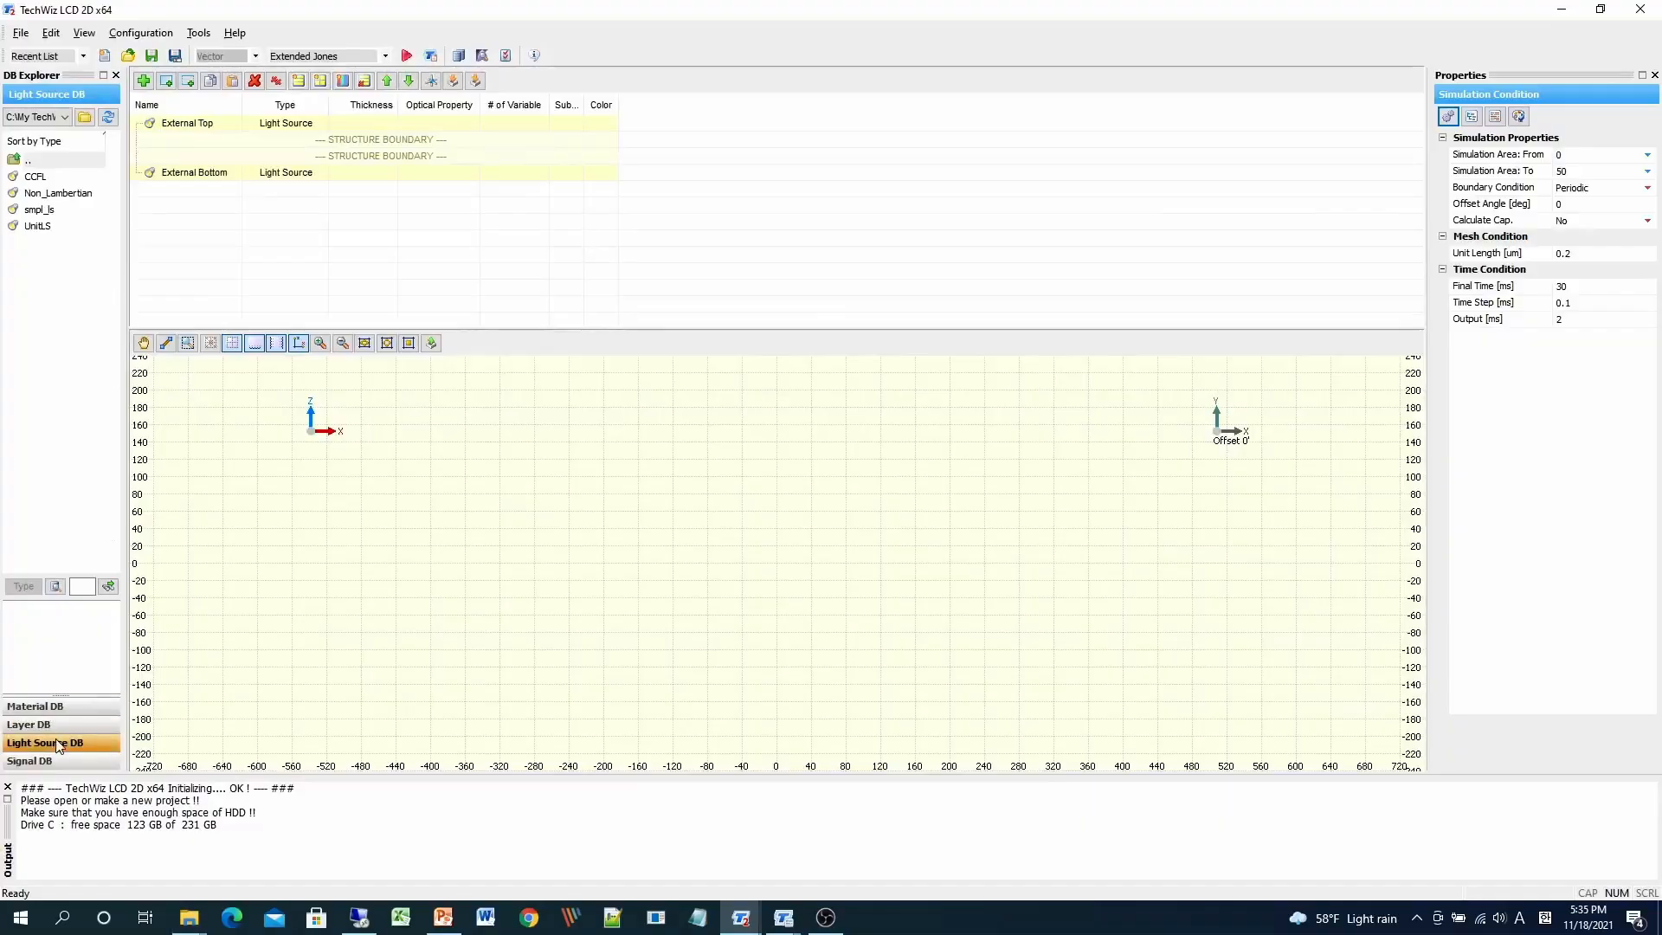
Step: Insert an ITO layer from the material database between the structure boundaries
click(35, 706)
drag(113, 216, 116, 416)
click(45, 294)
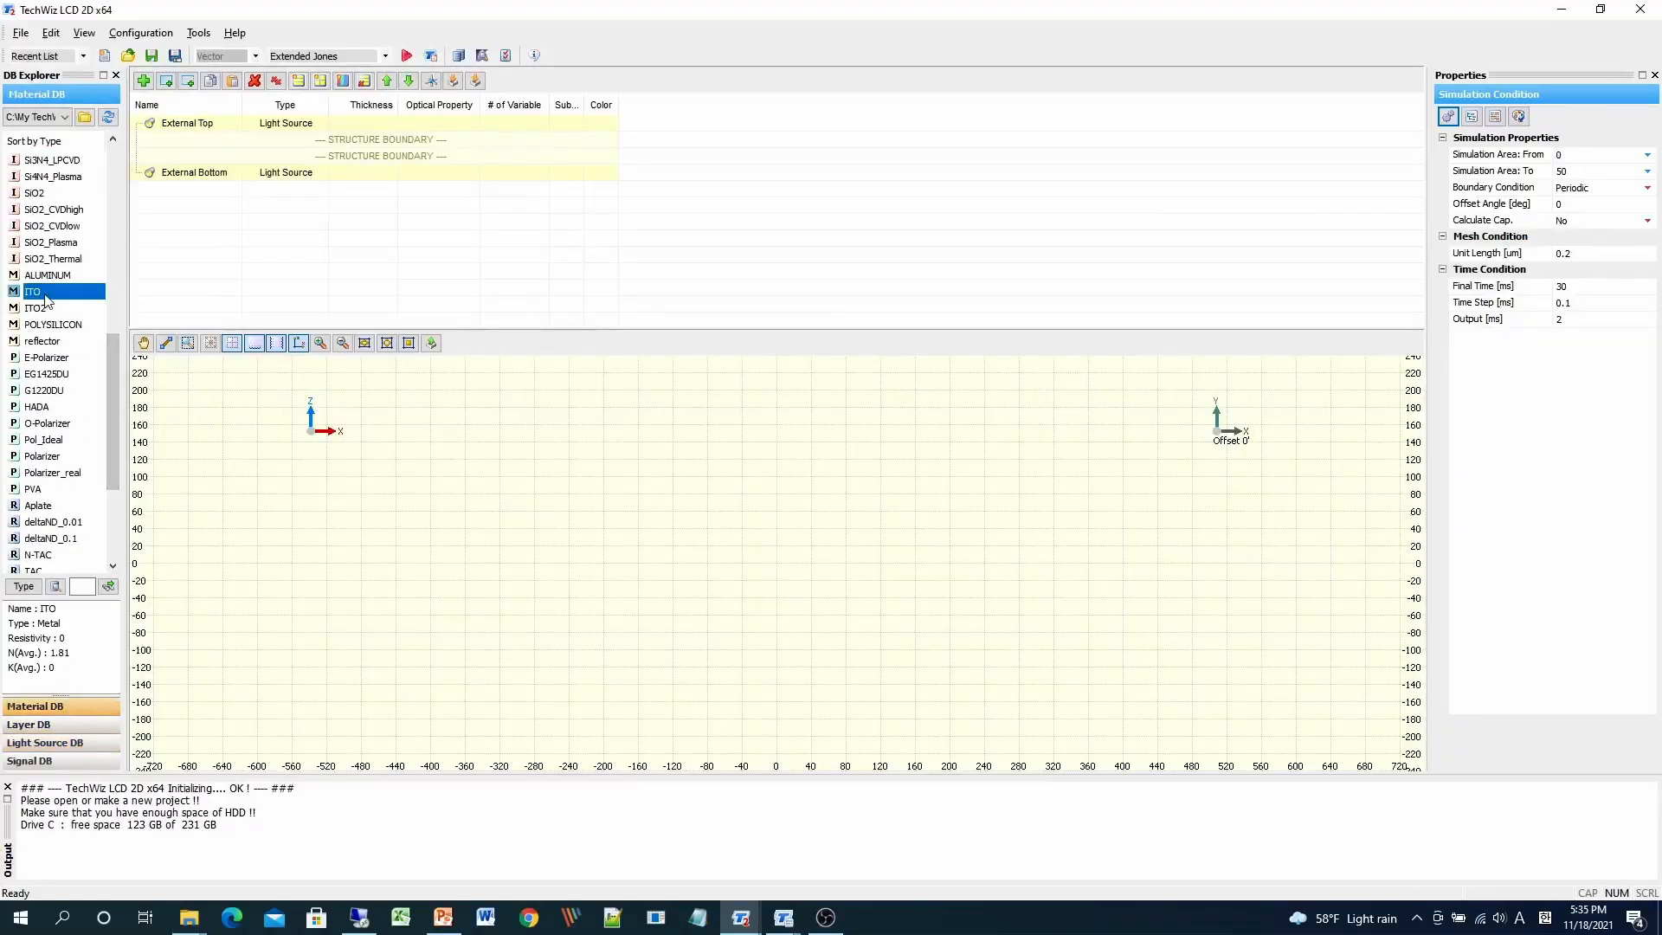
drag(46, 298, 144, 164)
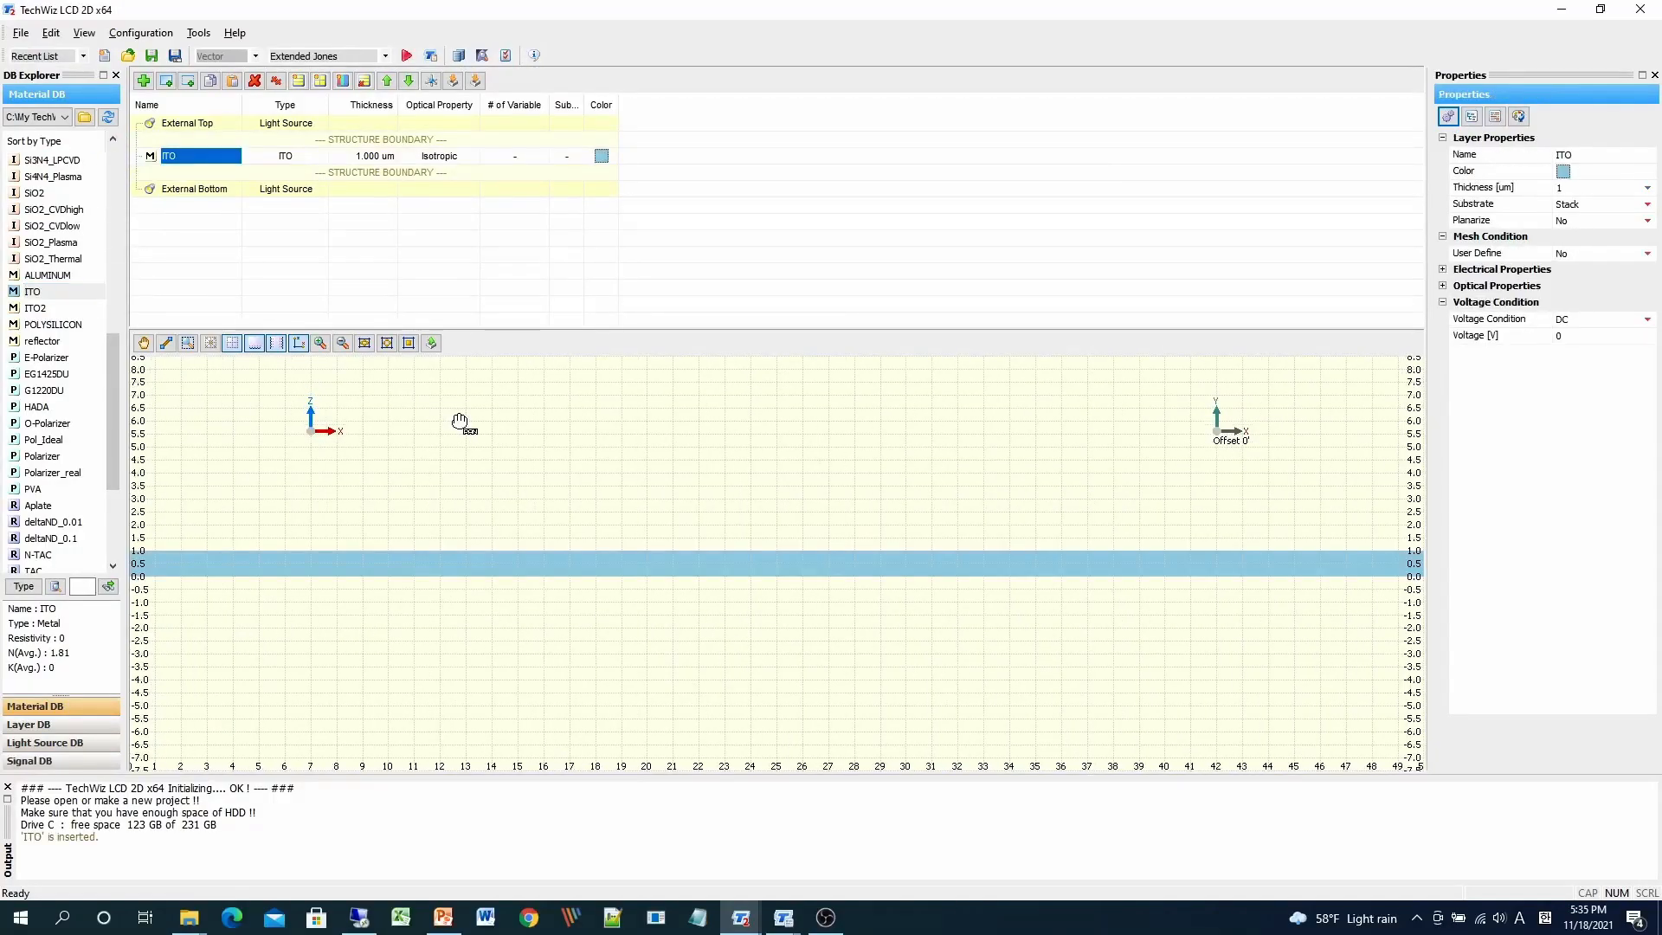
Step: Open the sequential pattern settings for the ITO layer and consult the pattern example slide in PowerPoint
right_click(230, 161)
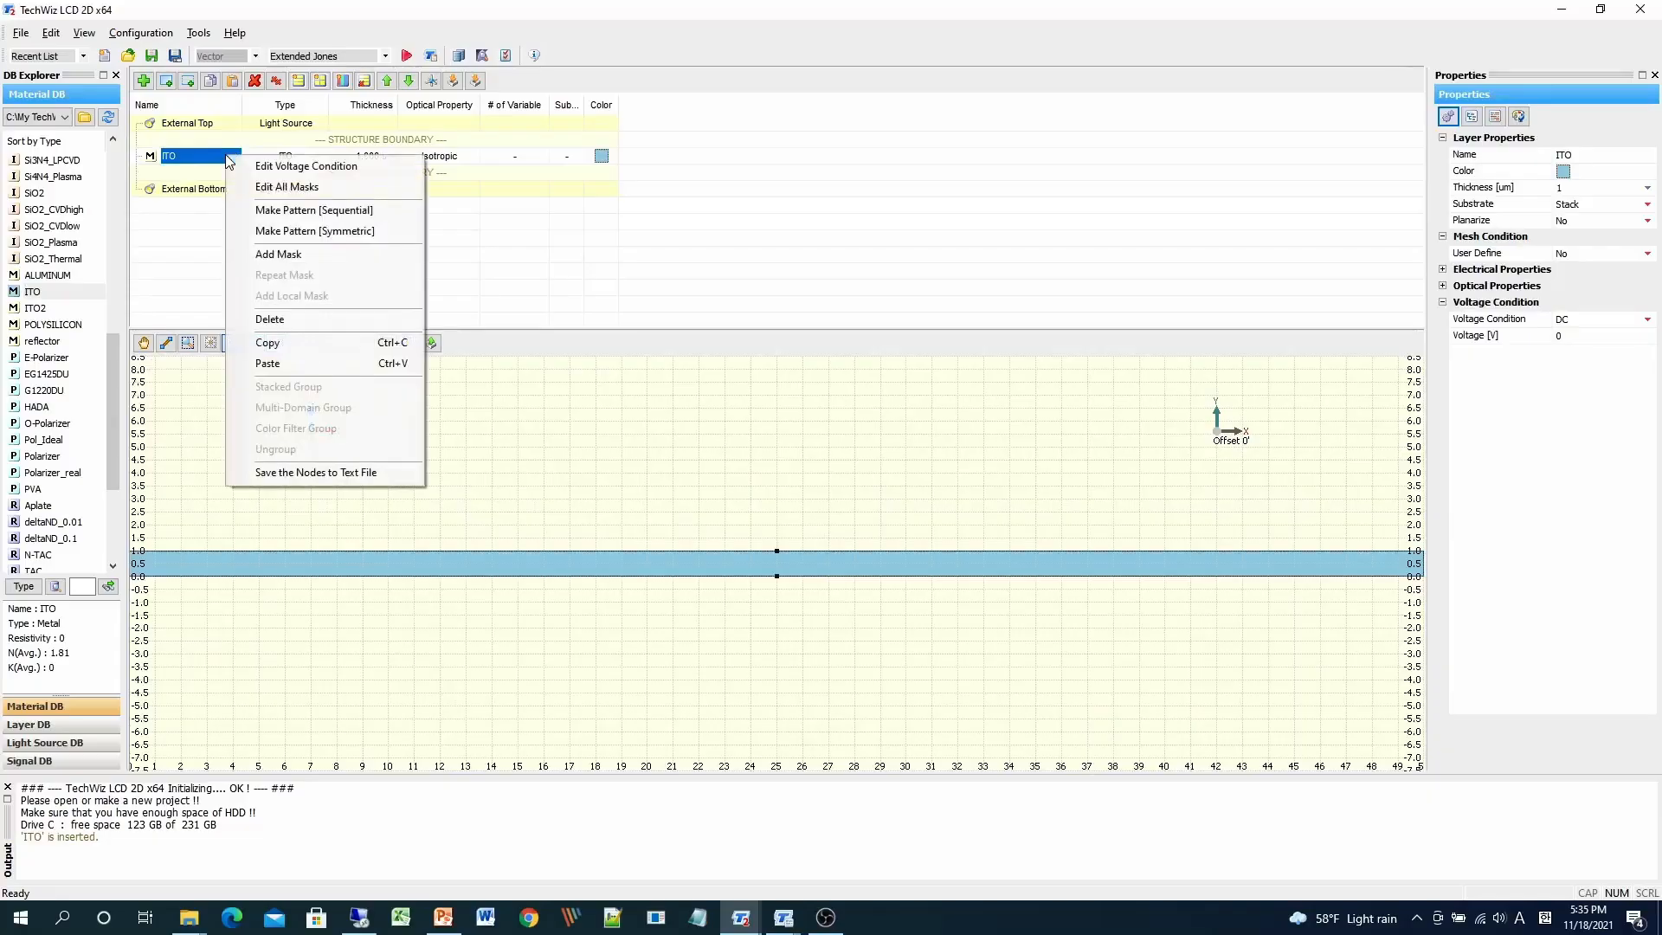
click(275, 216)
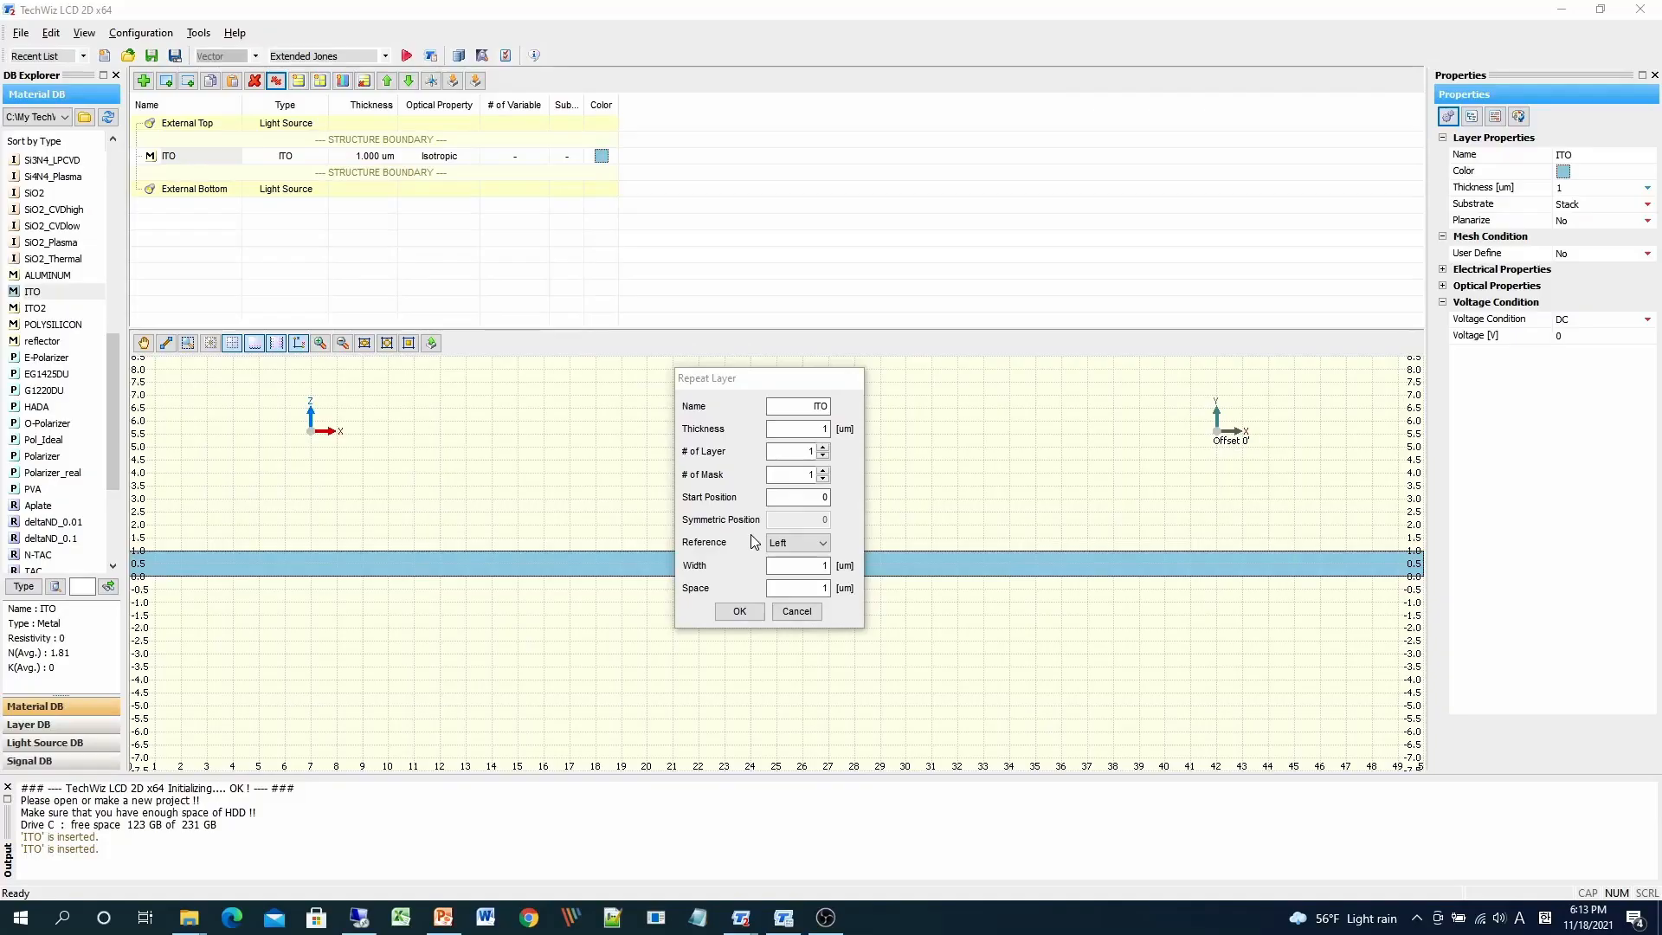
click(443, 918)
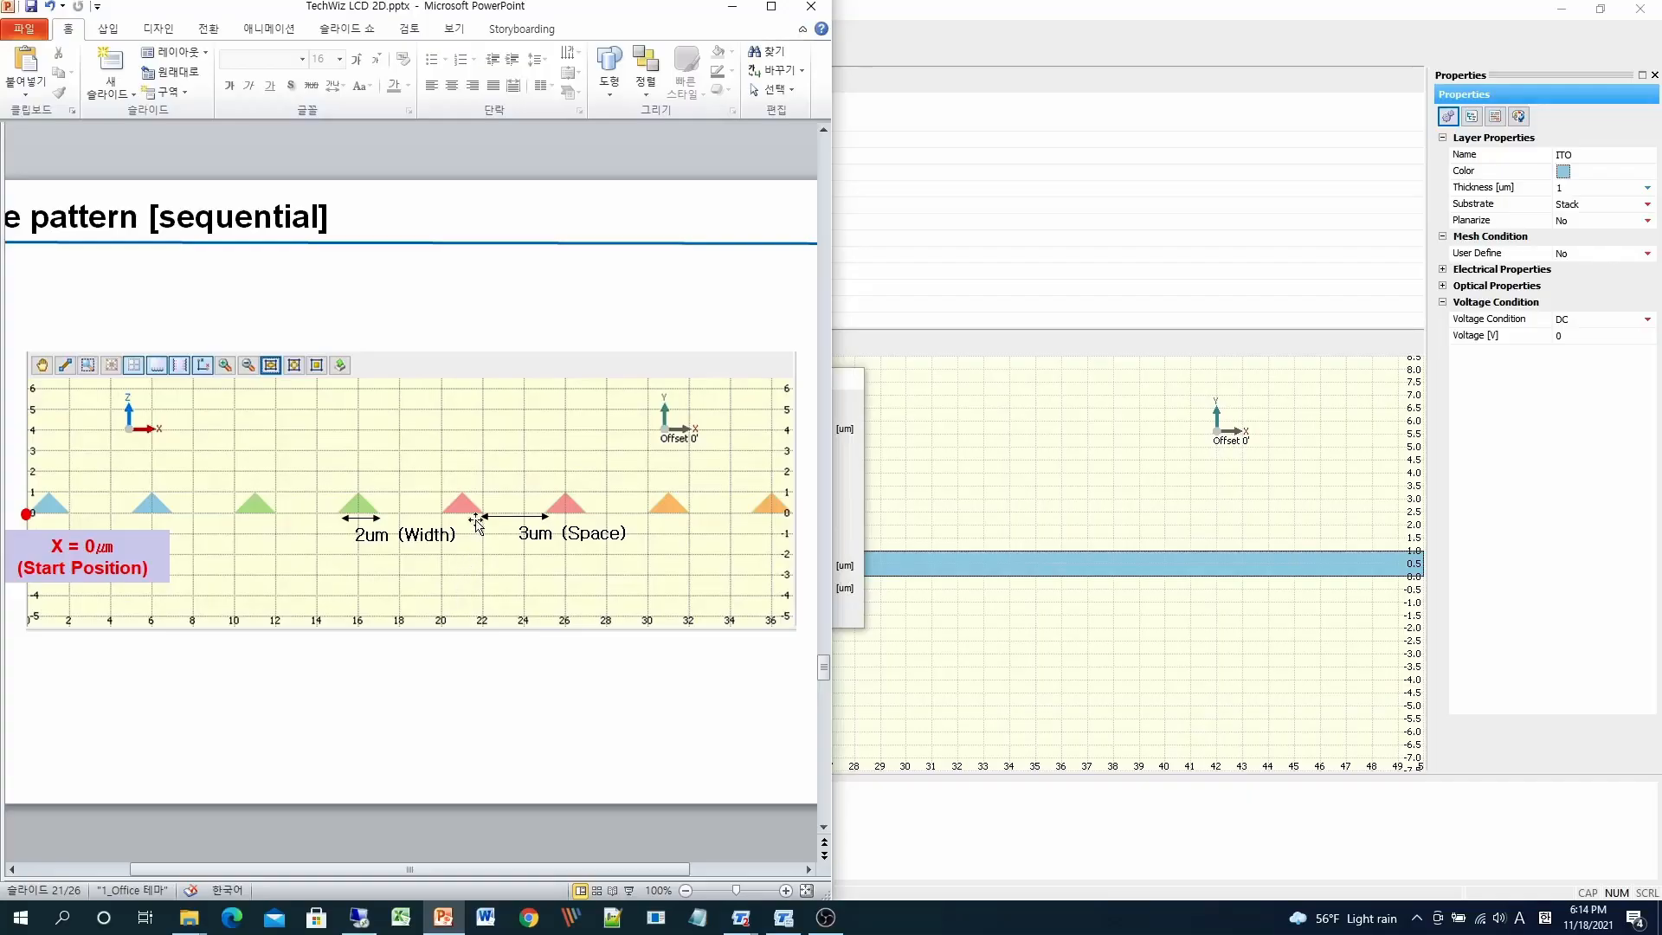
click(731, 7)
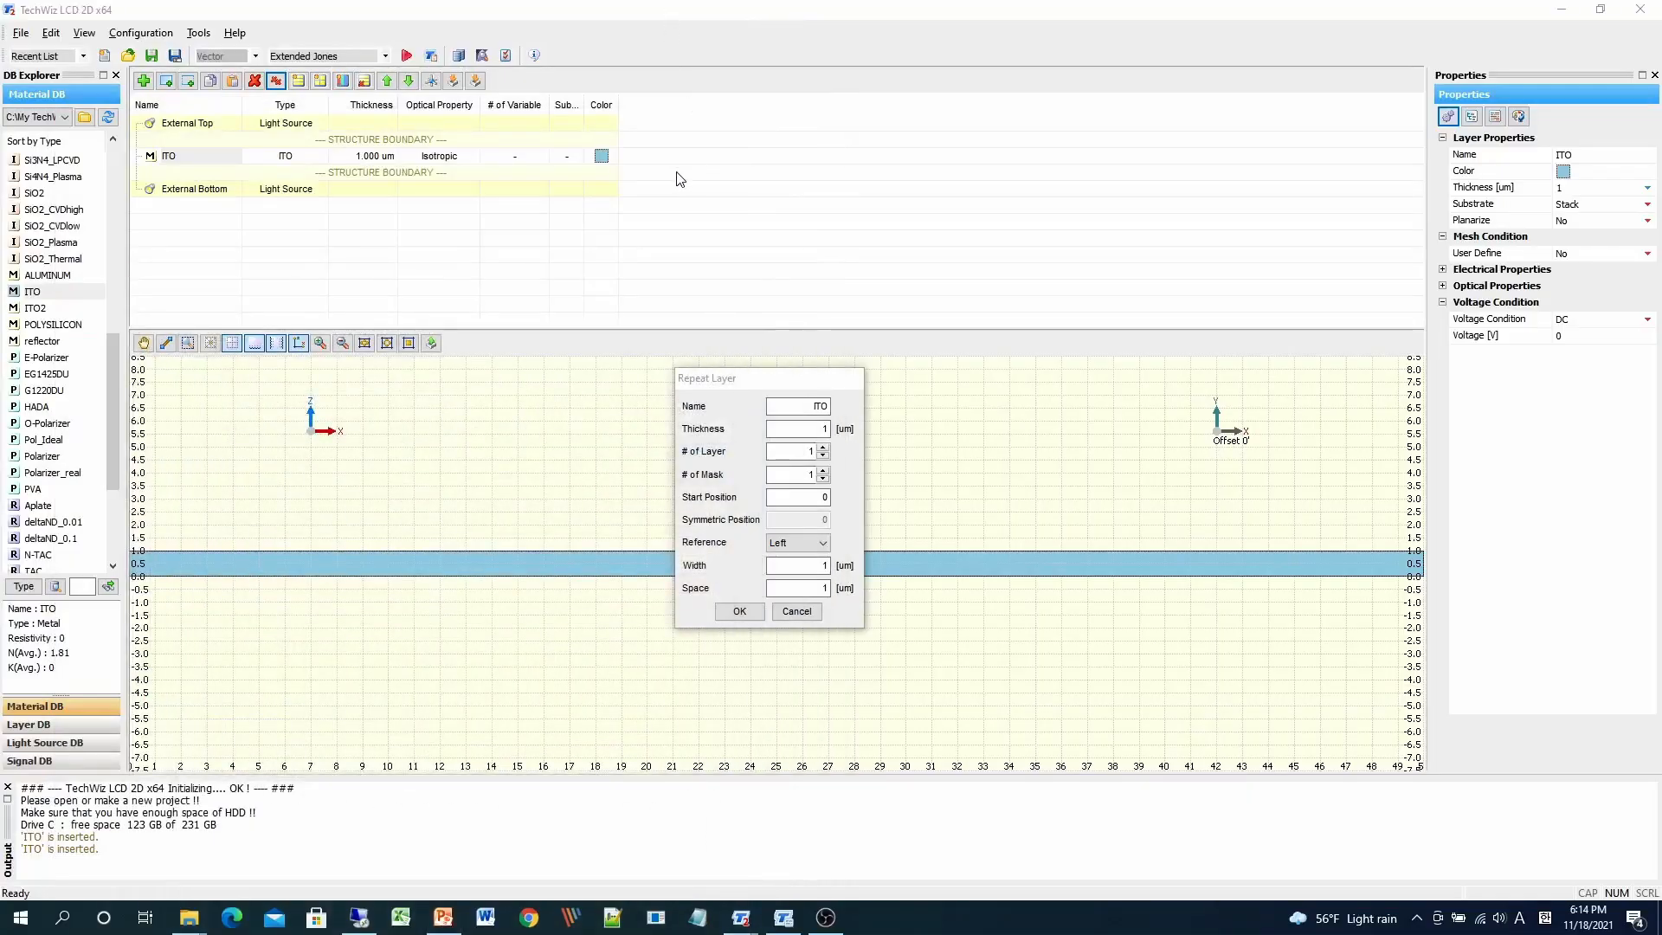
Step: Create the sequential ITO pattern with 4 layers, 2 masks, a width of 2 um and a space of 3 um
click(823, 449)
click(822, 449)
click(822, 449)
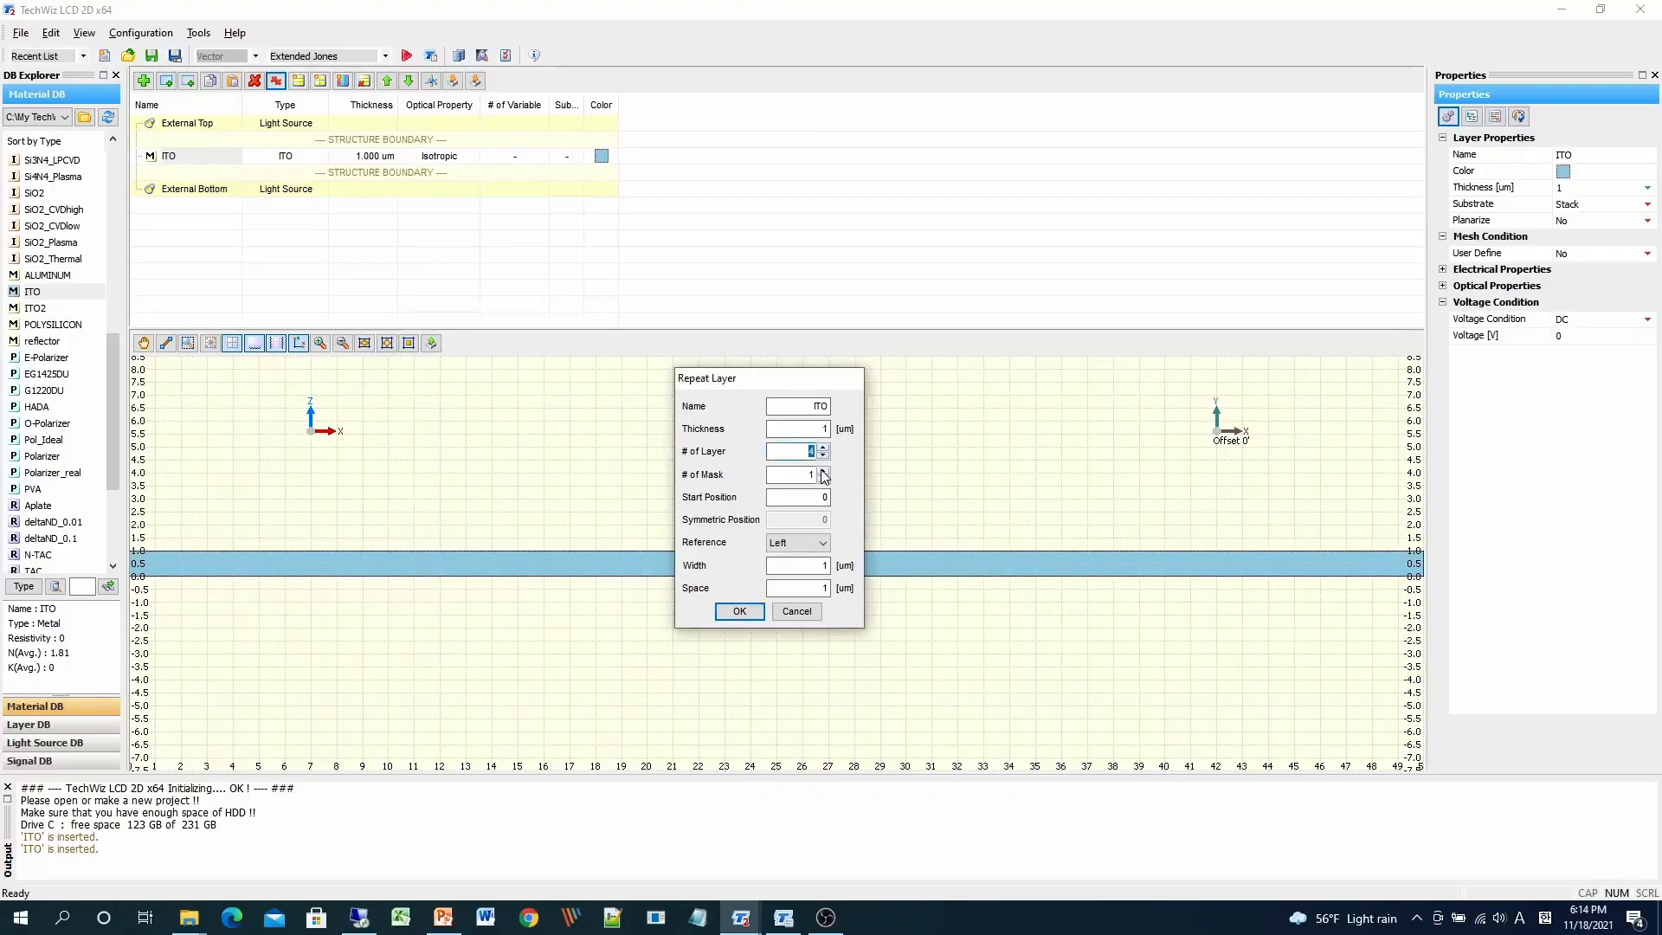
click(823, 472)
double_click(824, 566)
text(2)
double_click(800, 591)
text(3)
click(442, 917)
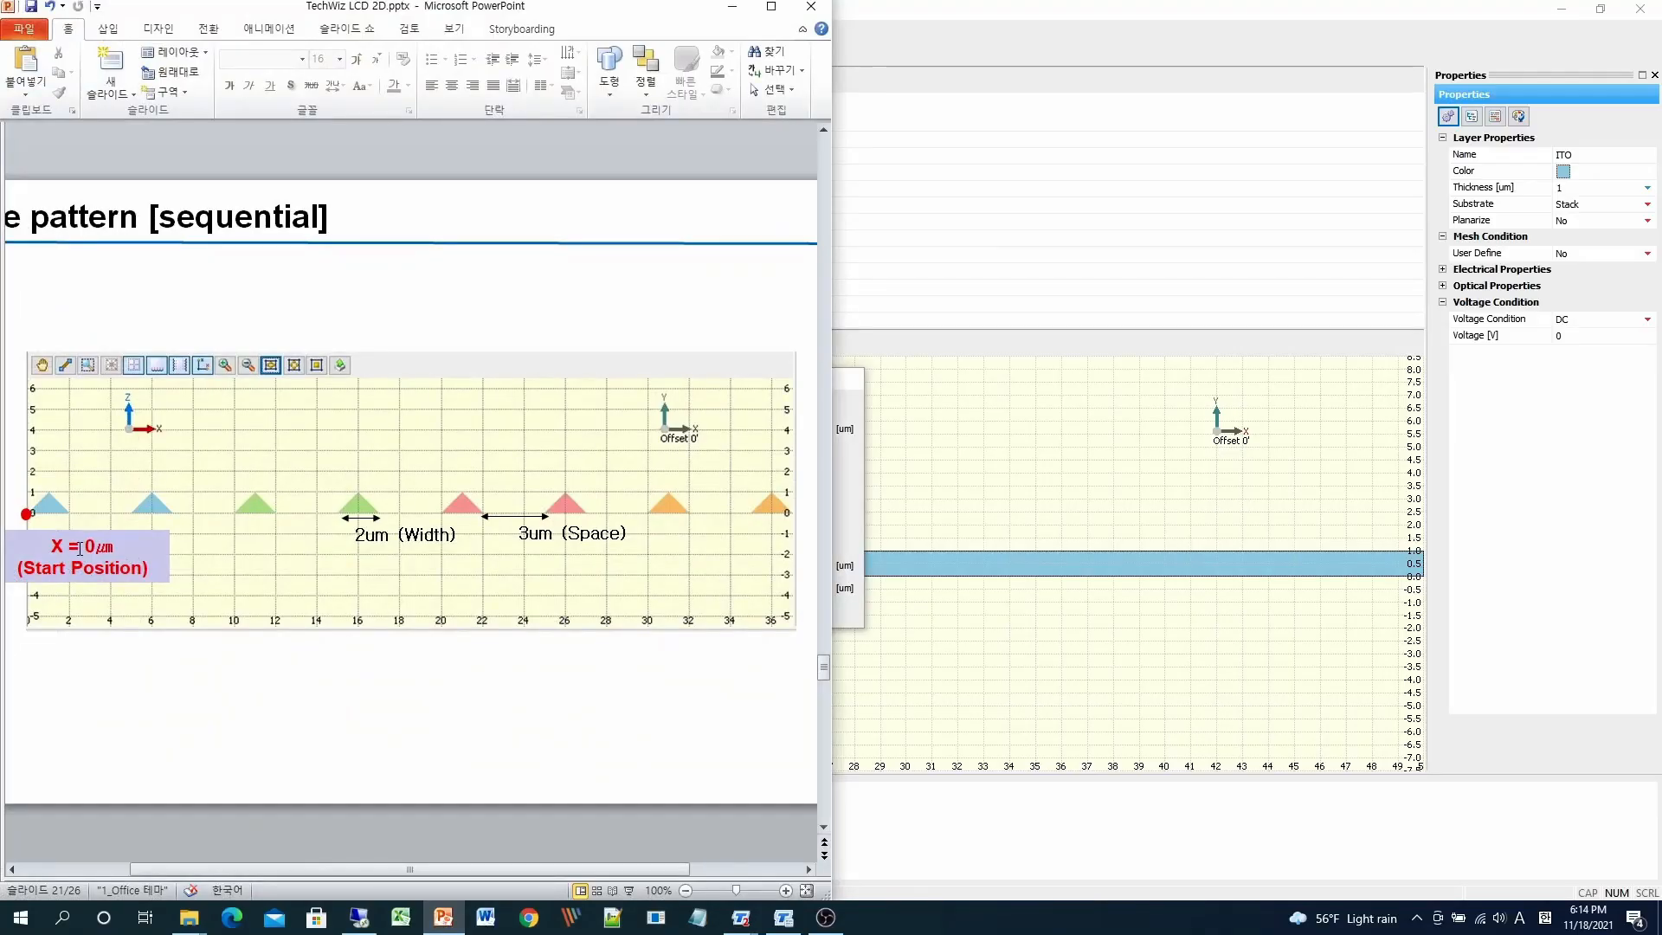
click(732, 7)
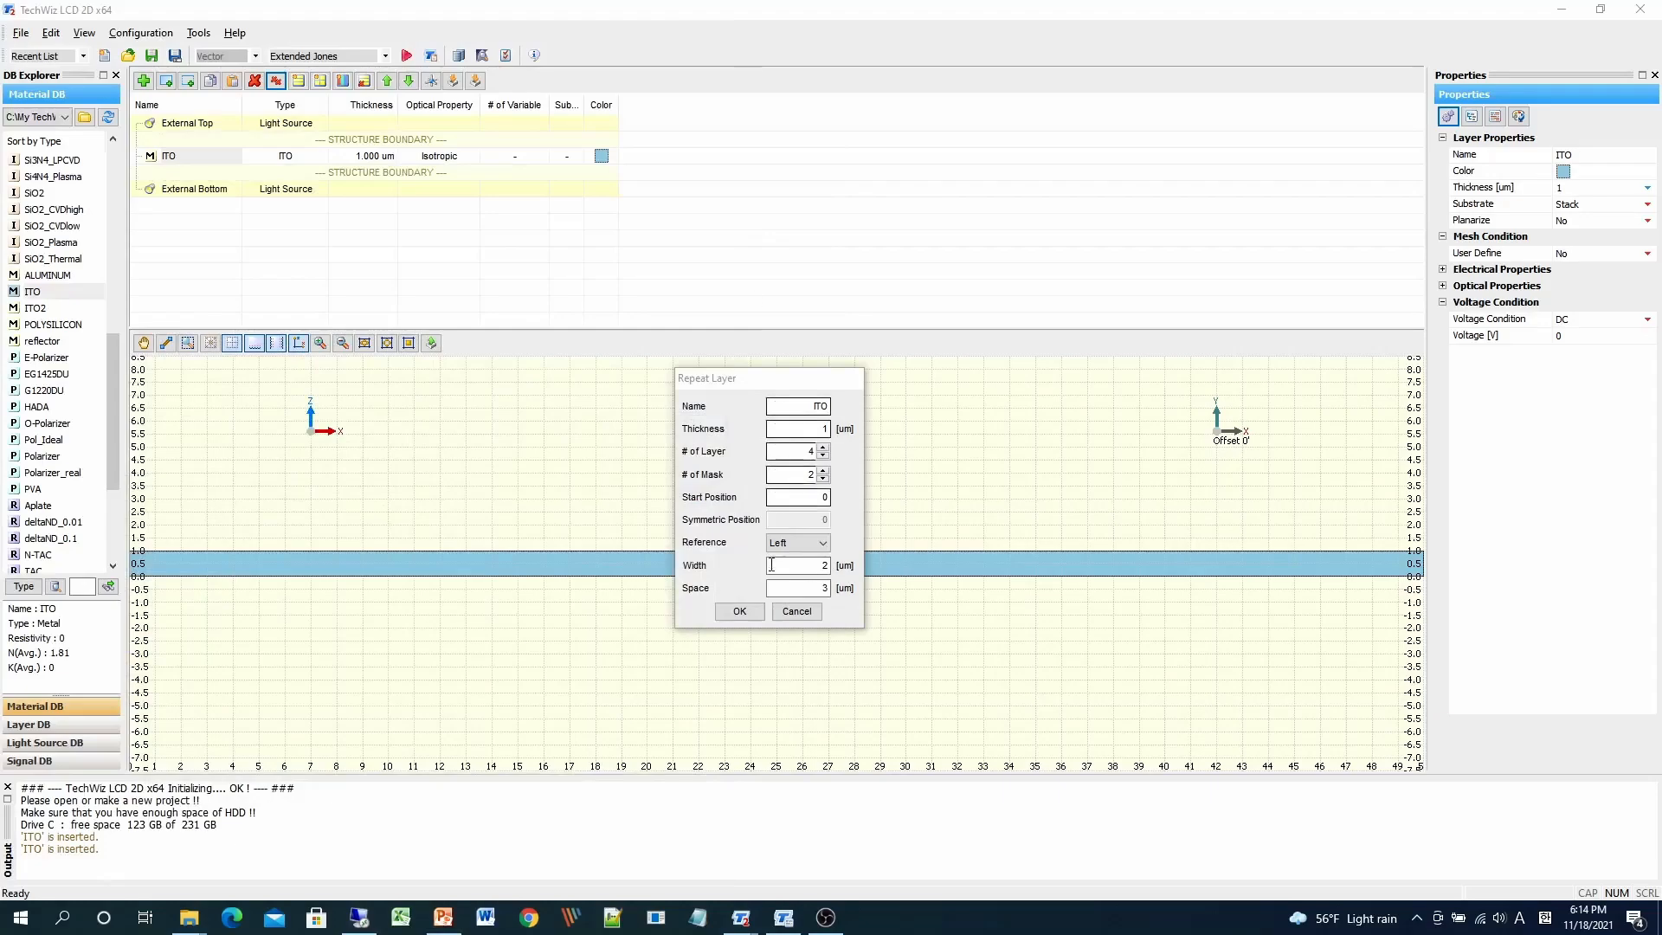
click(740, 612)
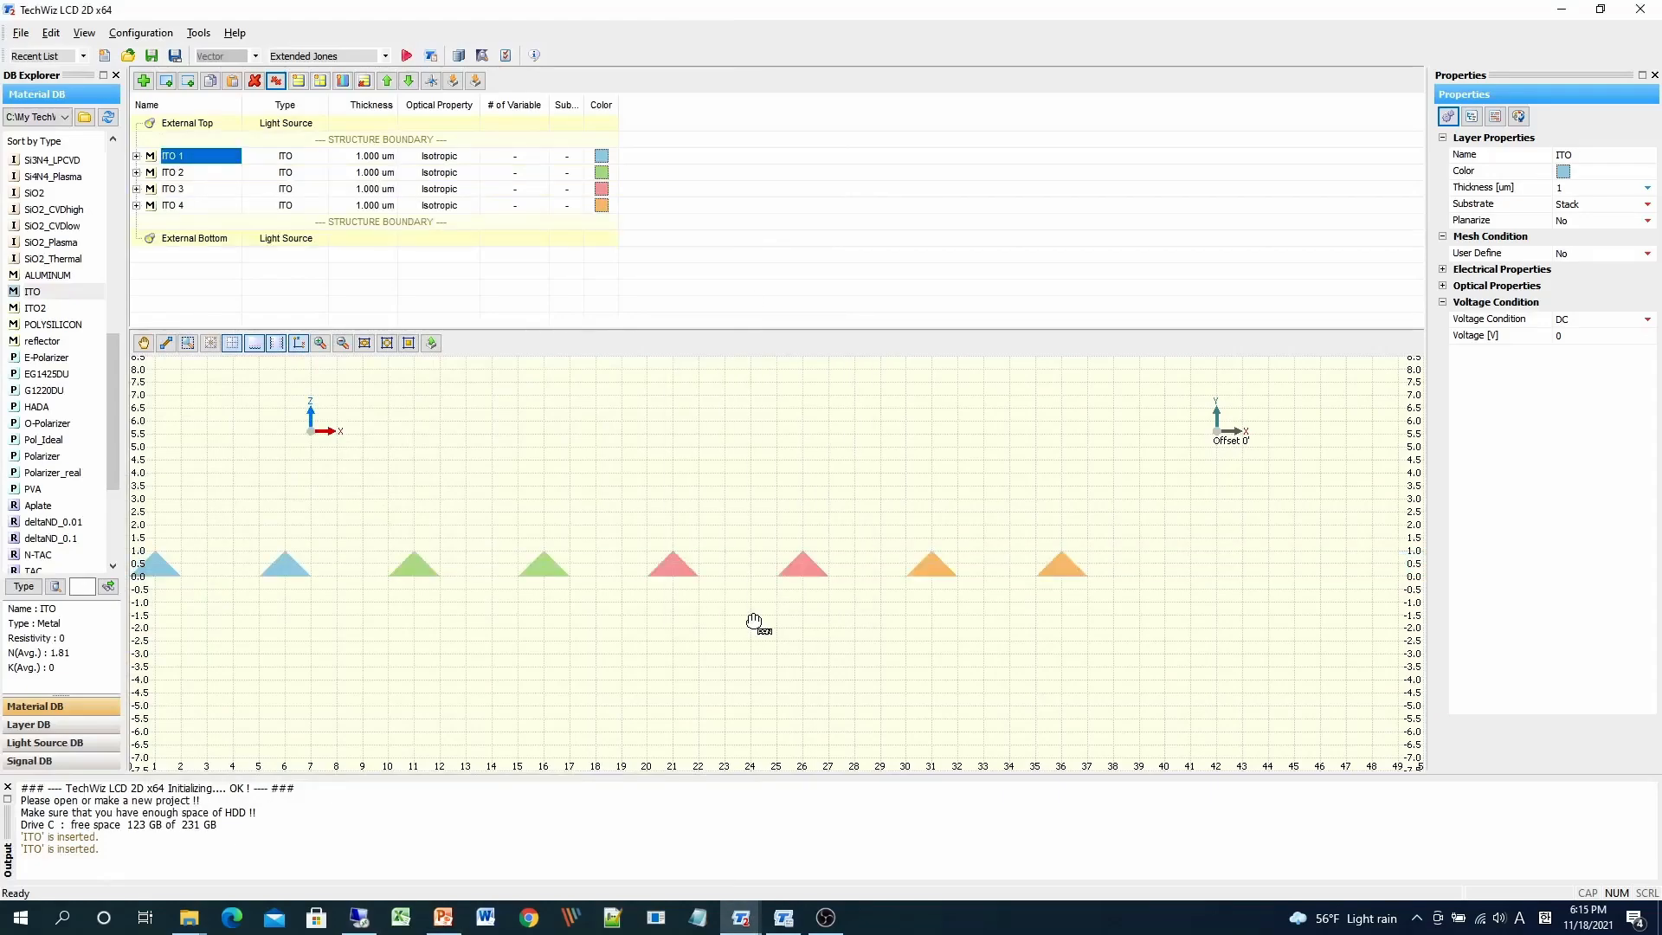
Step: Compare the created ITO pattern with the sequential pattern slide in PowerPoint, placing both side by side
click(443, 918)
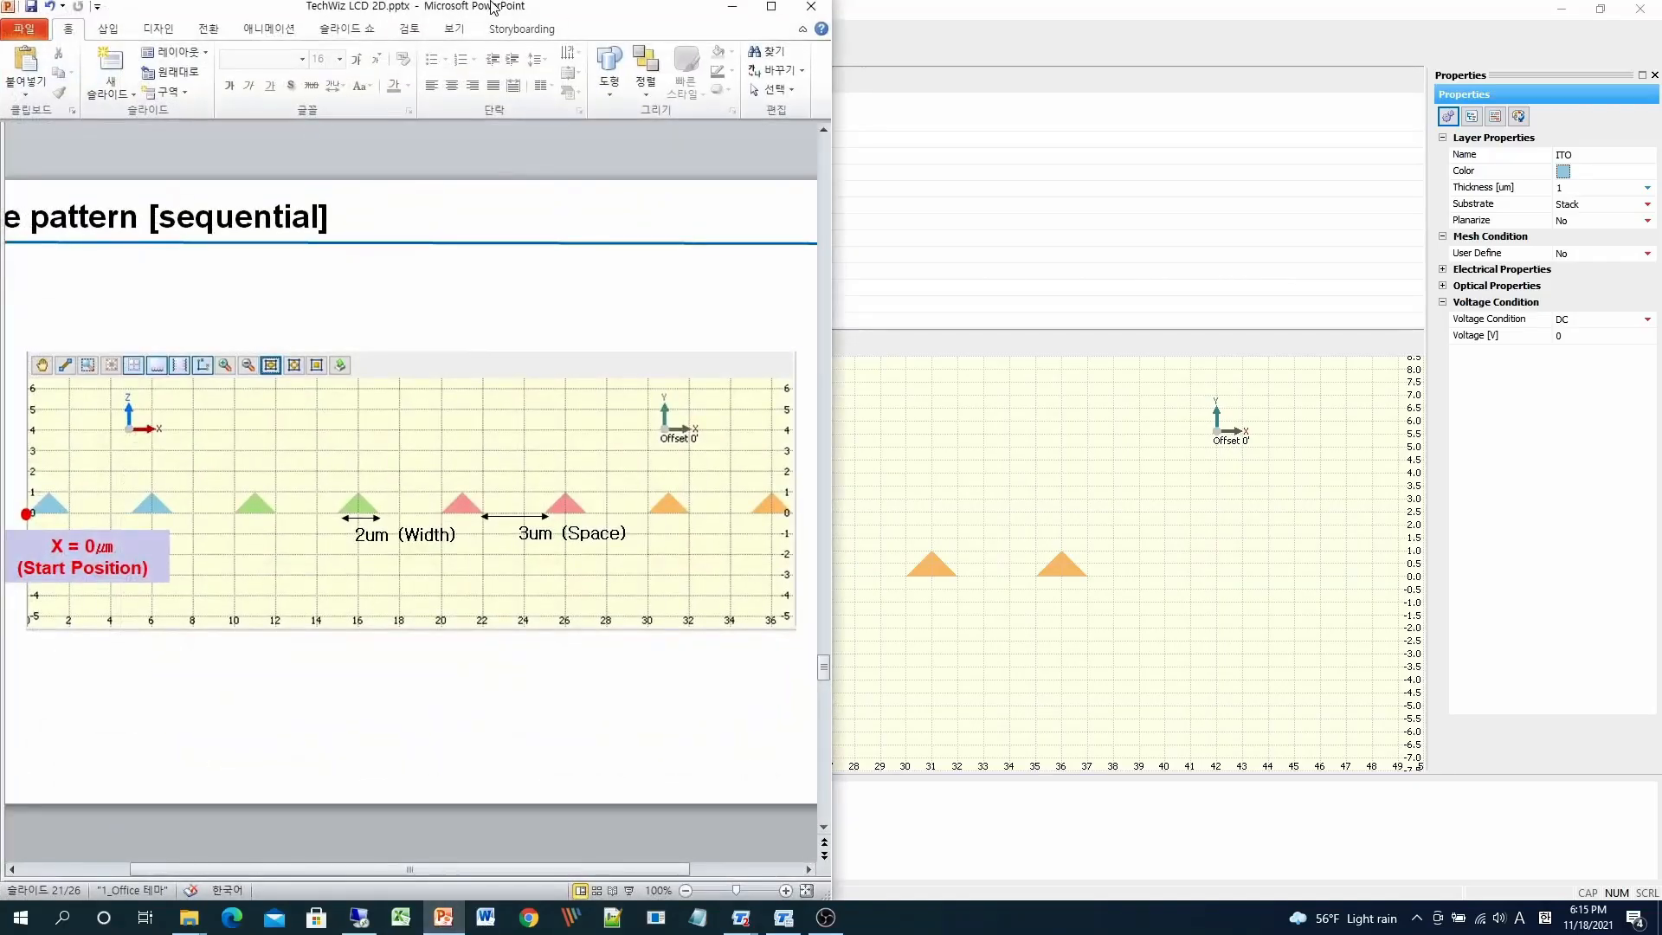
drag(500, 8, 1258, 215)
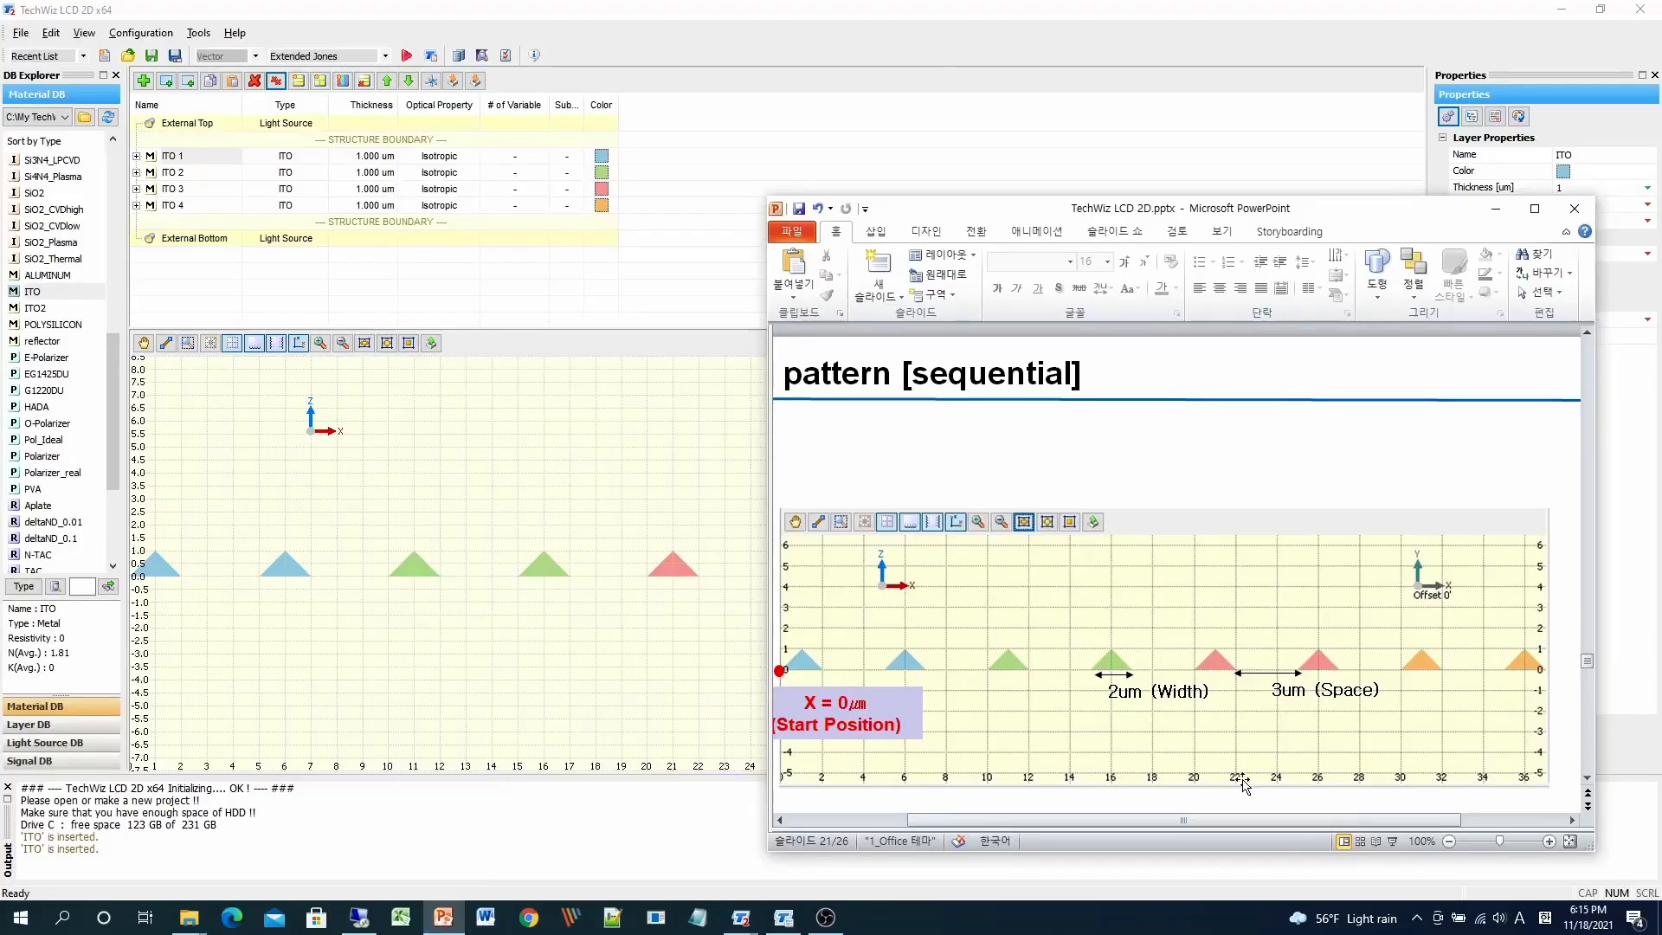
click(659, 683)
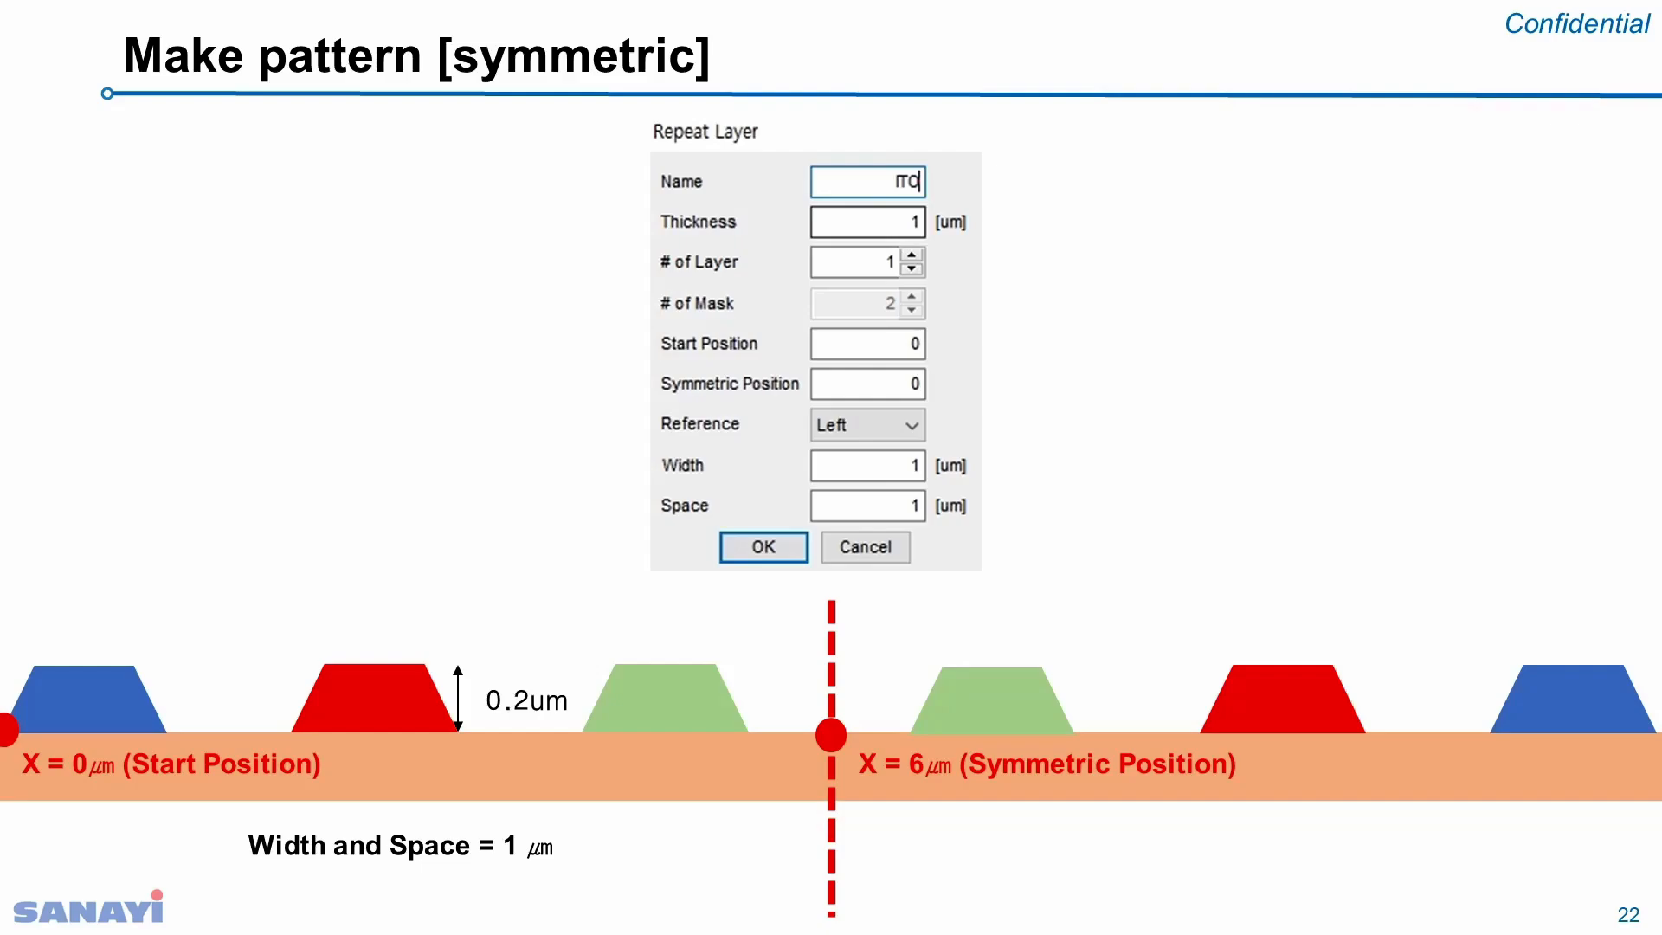
Step: Exit the slide show at the Make pattern [symmetric] slide
key(Escape)
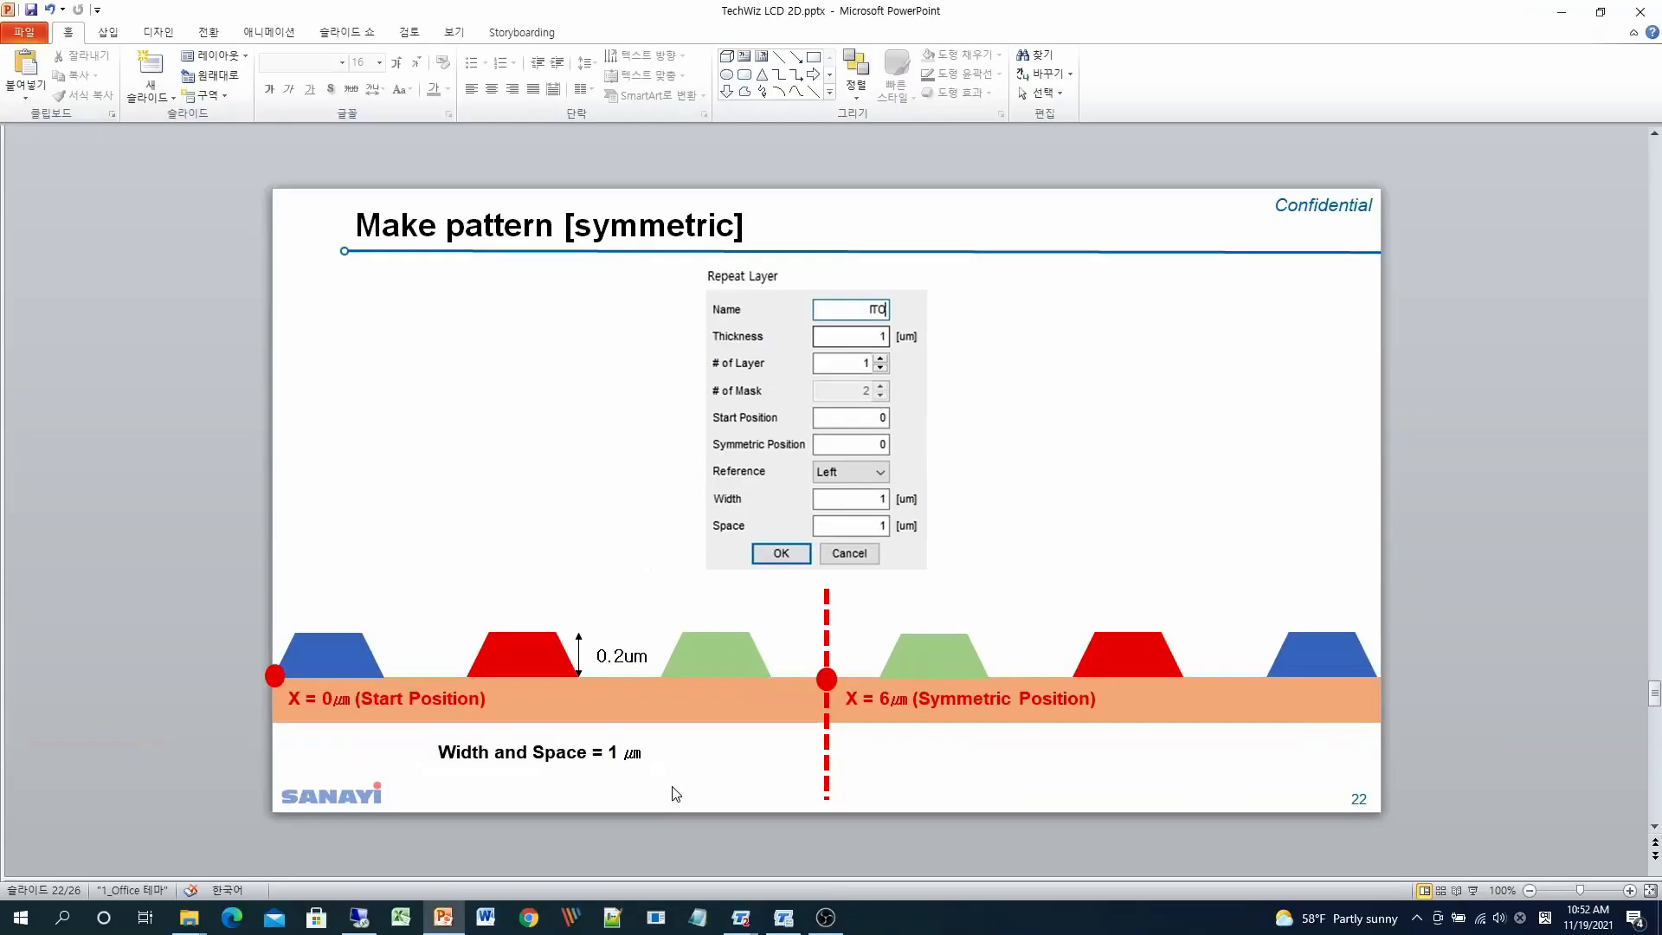
Step: Switch back to TechWiz LCD 2D and replace the existing layers with a single ITO layer from the material database
click(1561, 10)
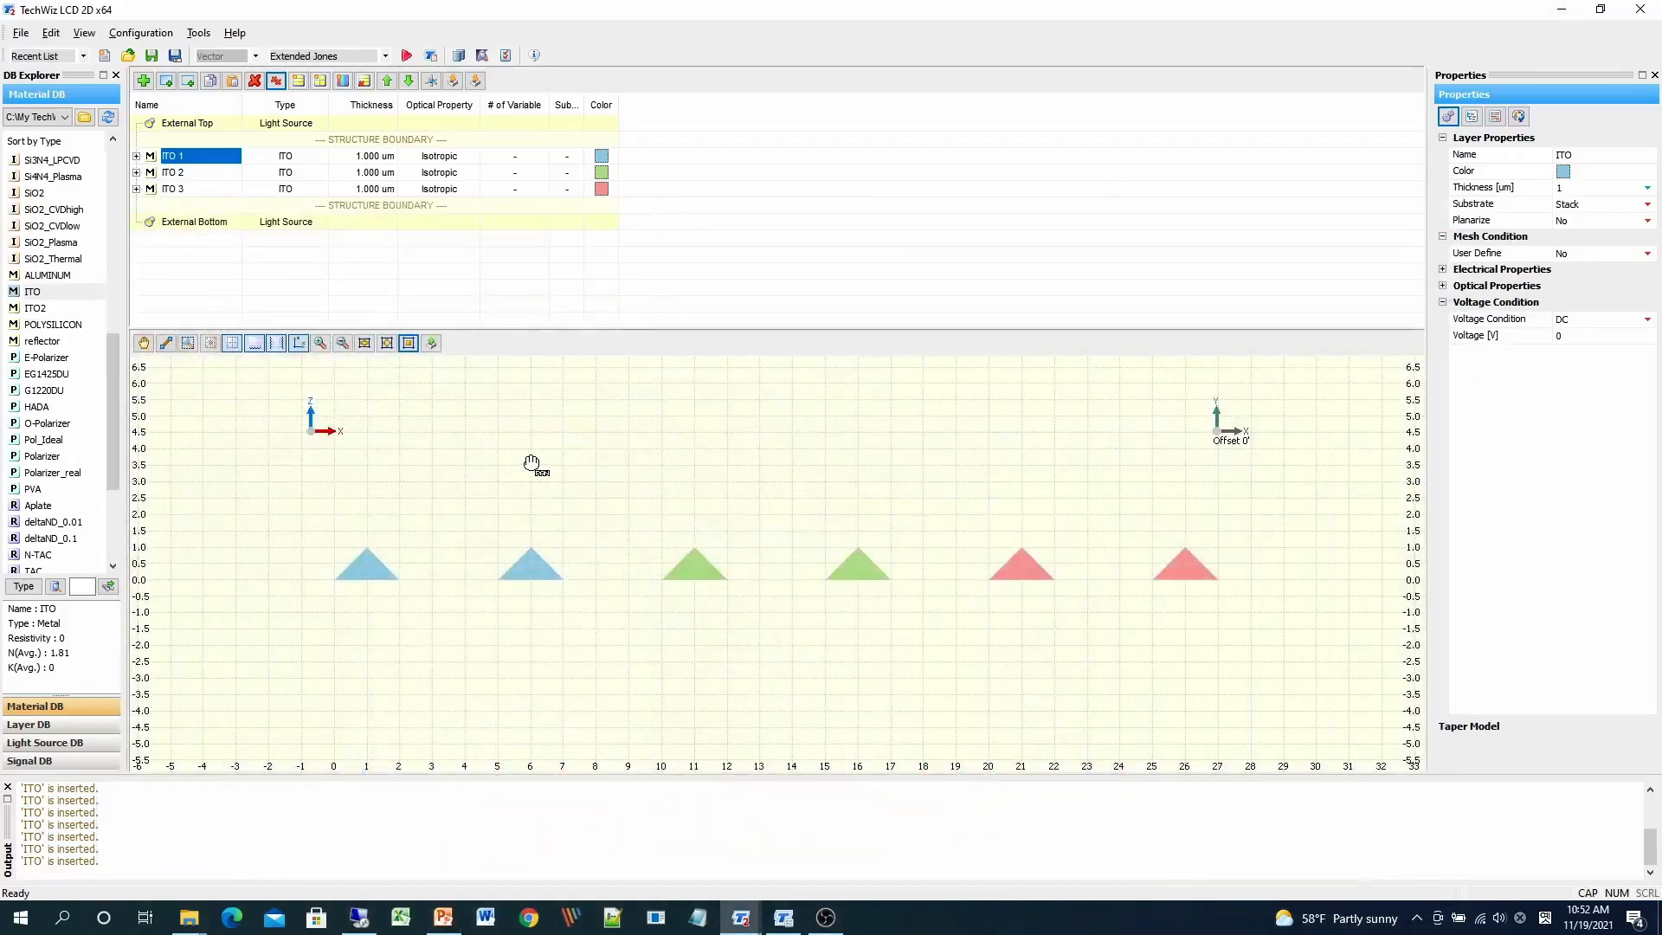
click(277, 83)
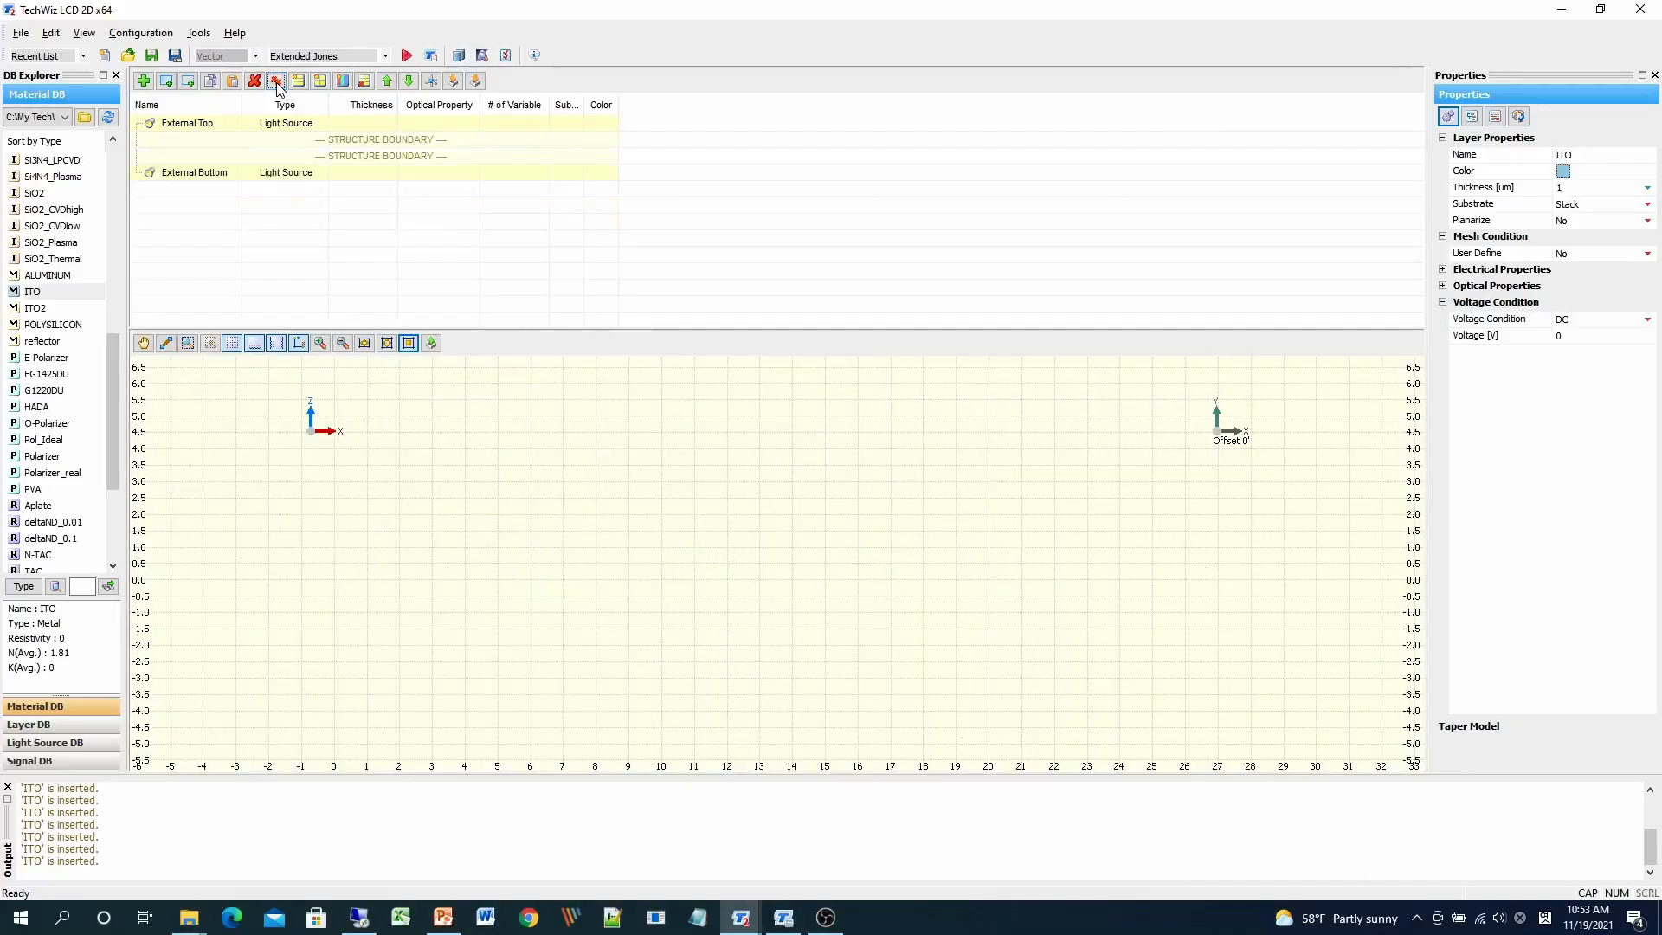
click(33, 297)
drag(33, 297, 154, 156)
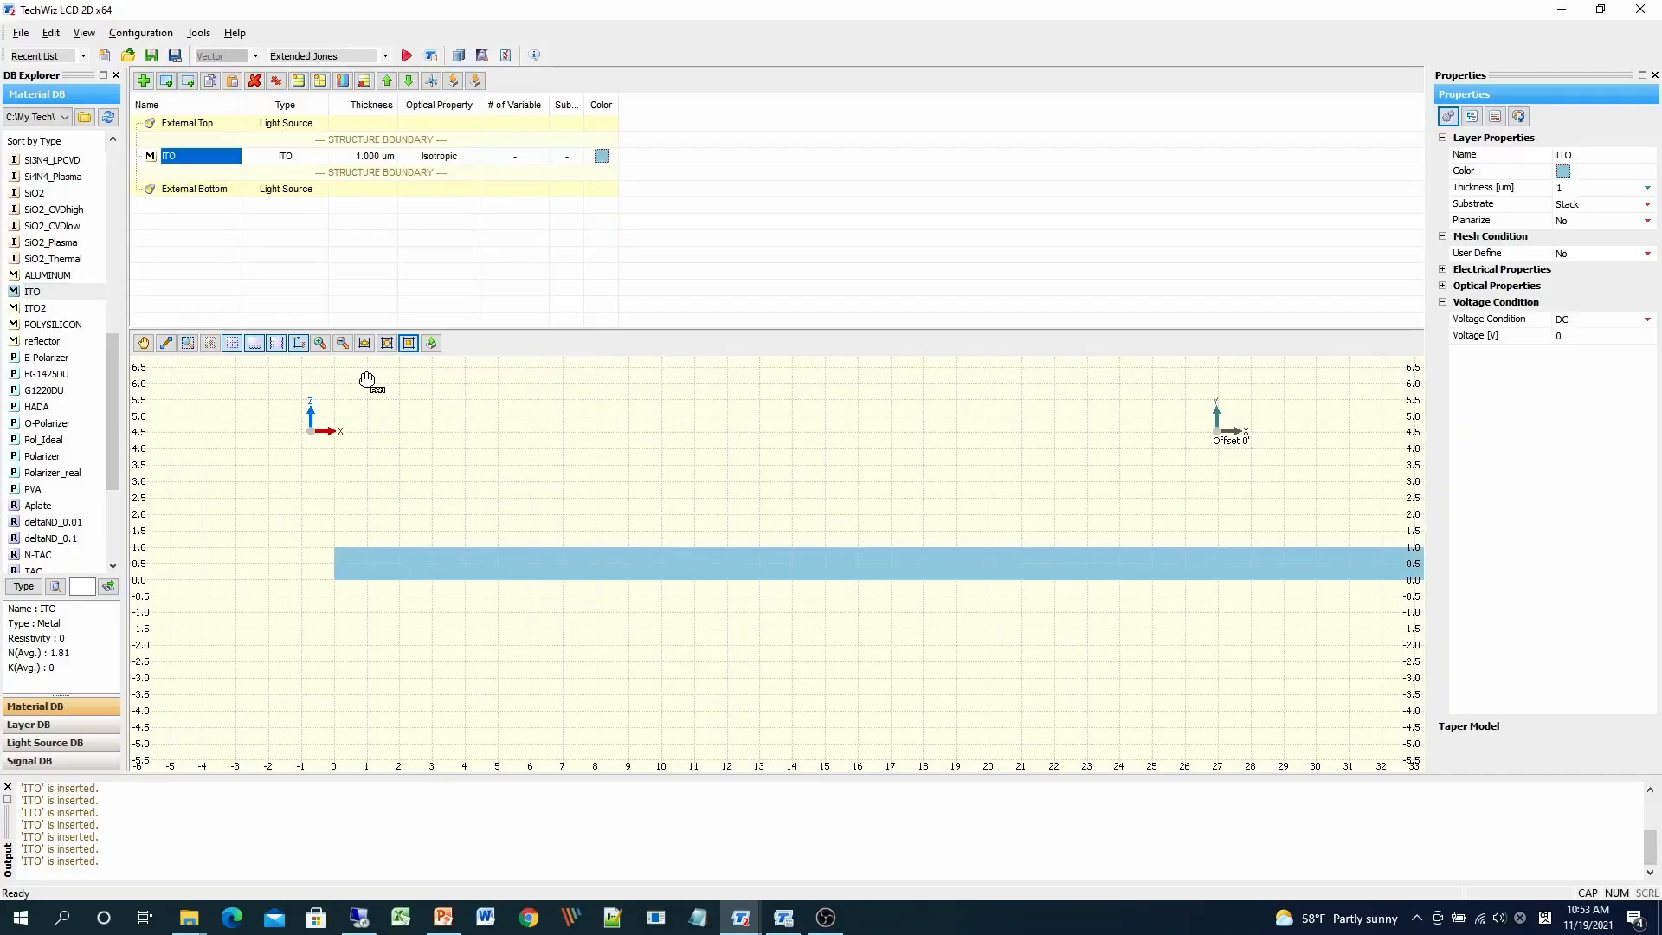
Step: Create a symmetric ITO pattern with thickness 0.2 um, 3 layers, symmetric position 6, and width and space of 1 um
right_click(214, 157)
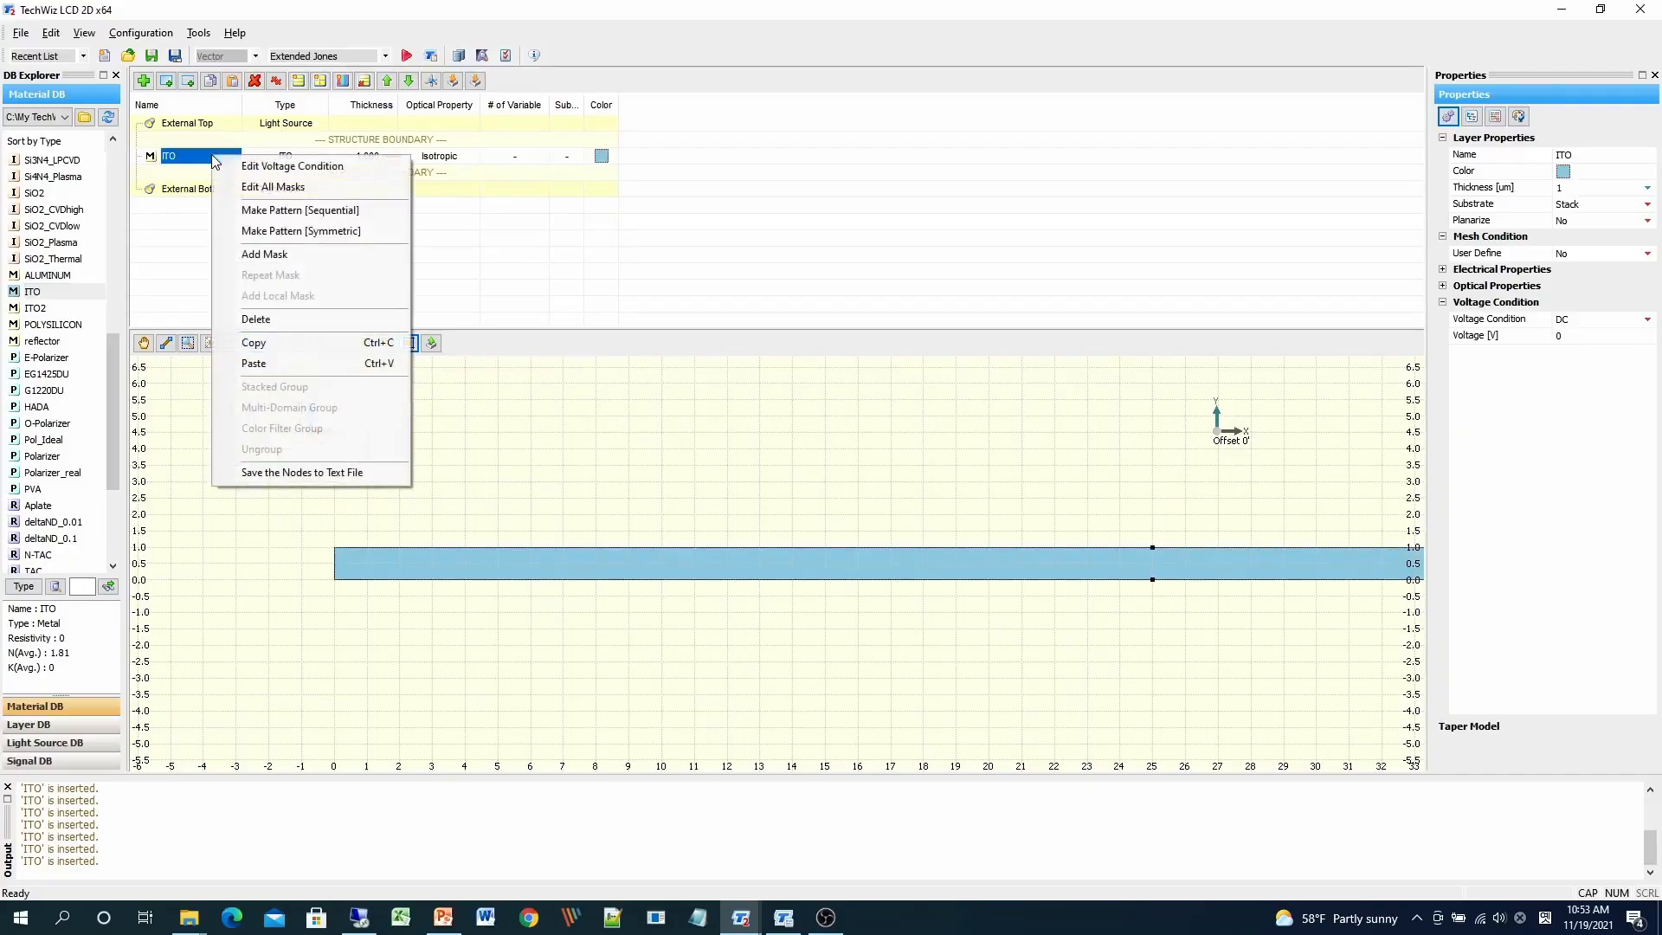
click(277, 241)
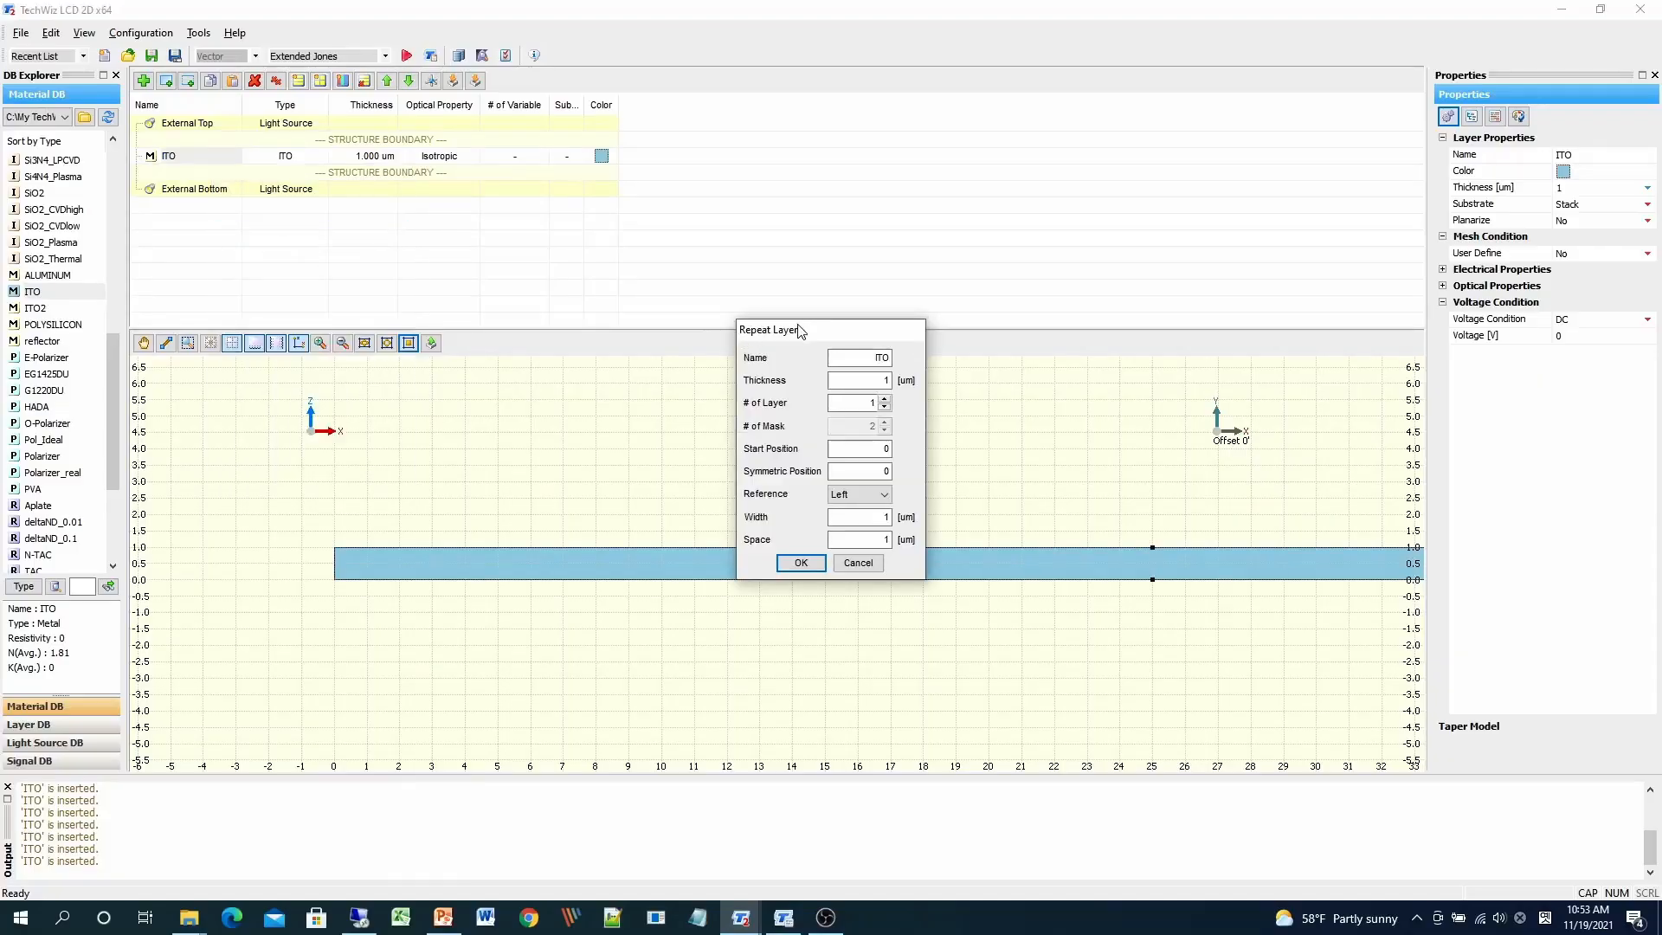
drag(793, 328, 703, 273)
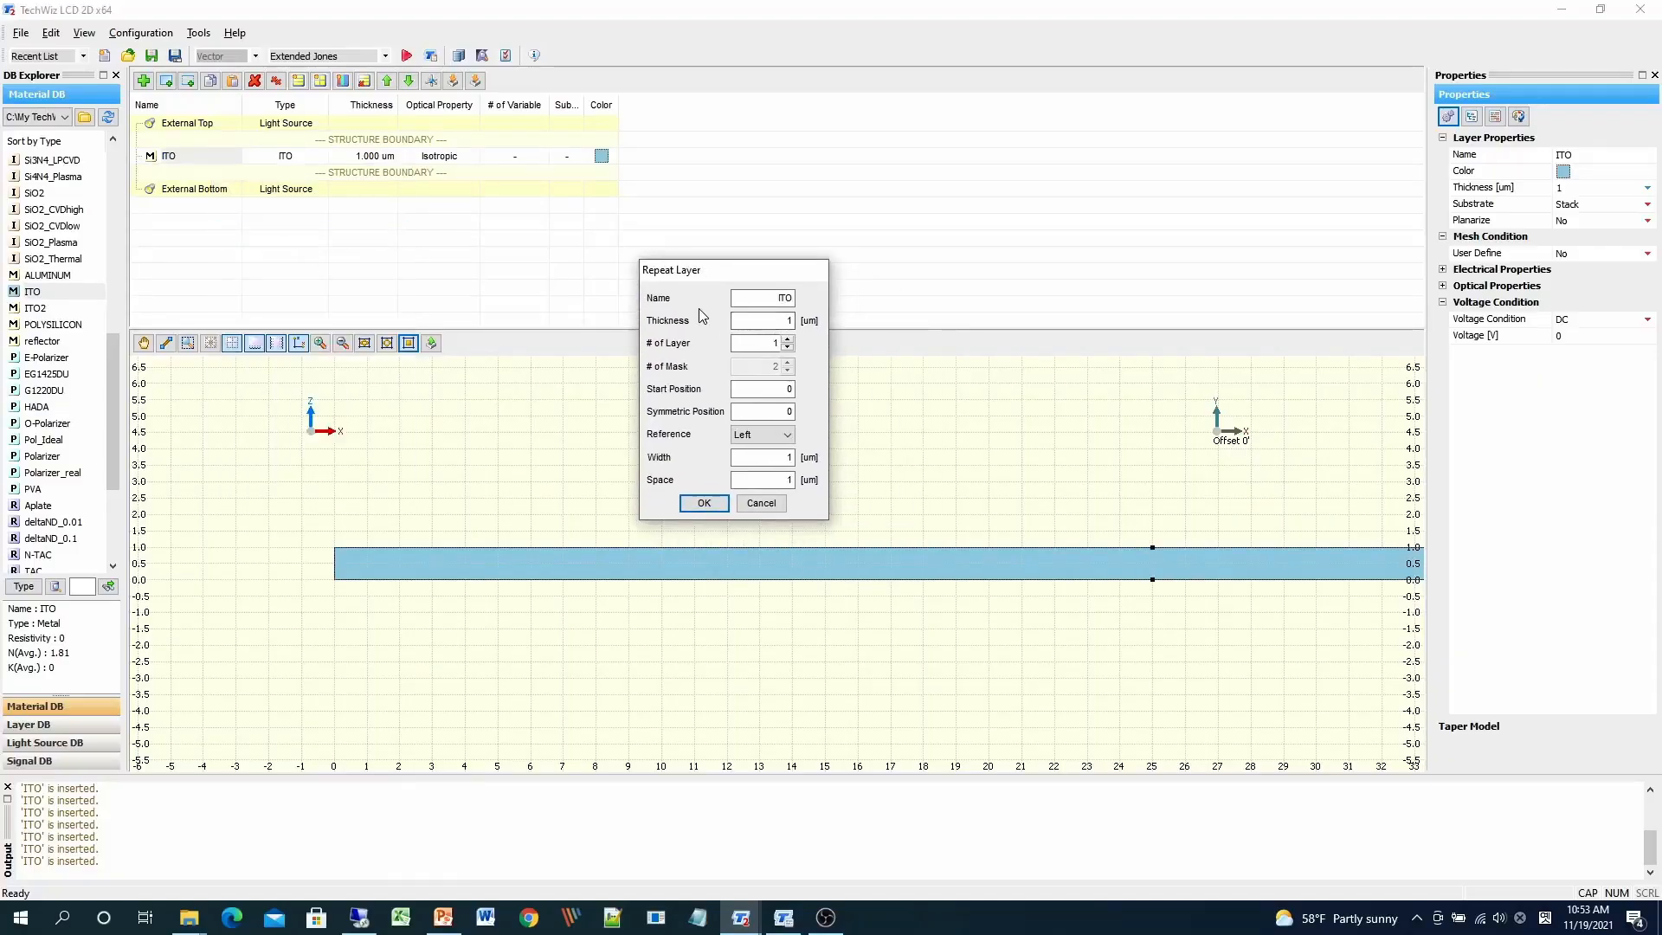
drag(768, 319, 883, 313)
text(0.2)
click(787, 338)
click(788, 339)
key(Tab)
key(Tab)
text(6)
click(703, 504)
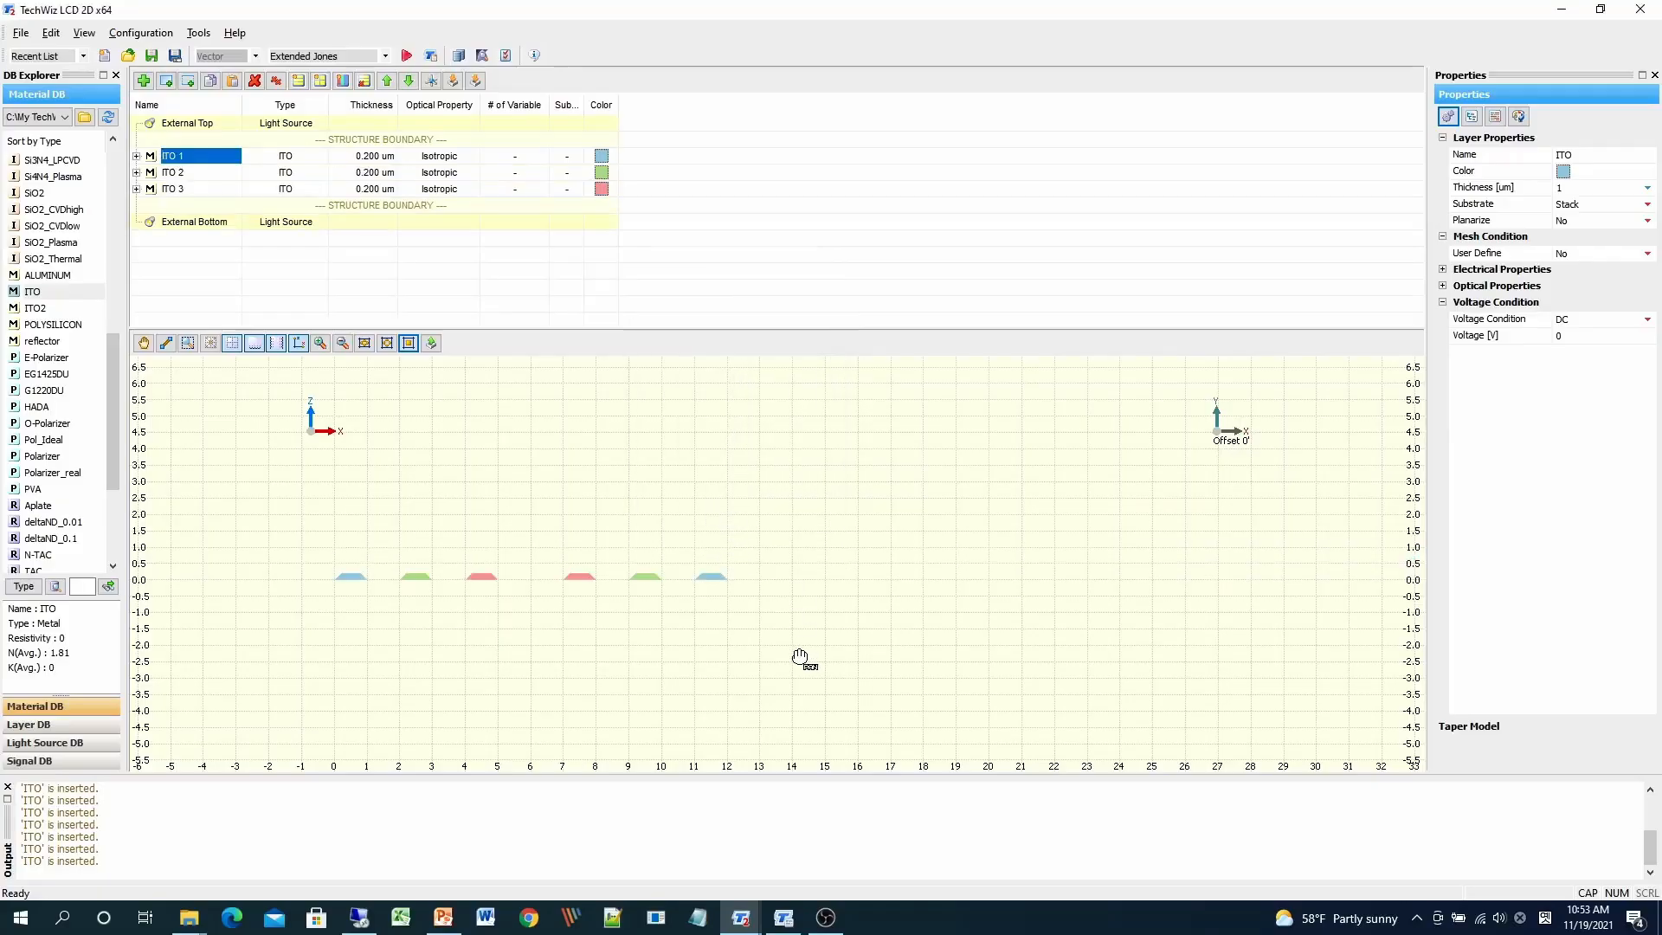
Step: Compare the created ITO pattern with the Make pattern [symmetric] slide in PowerPoint side by side, and examine the ITO 1 layer
click(467, 626)
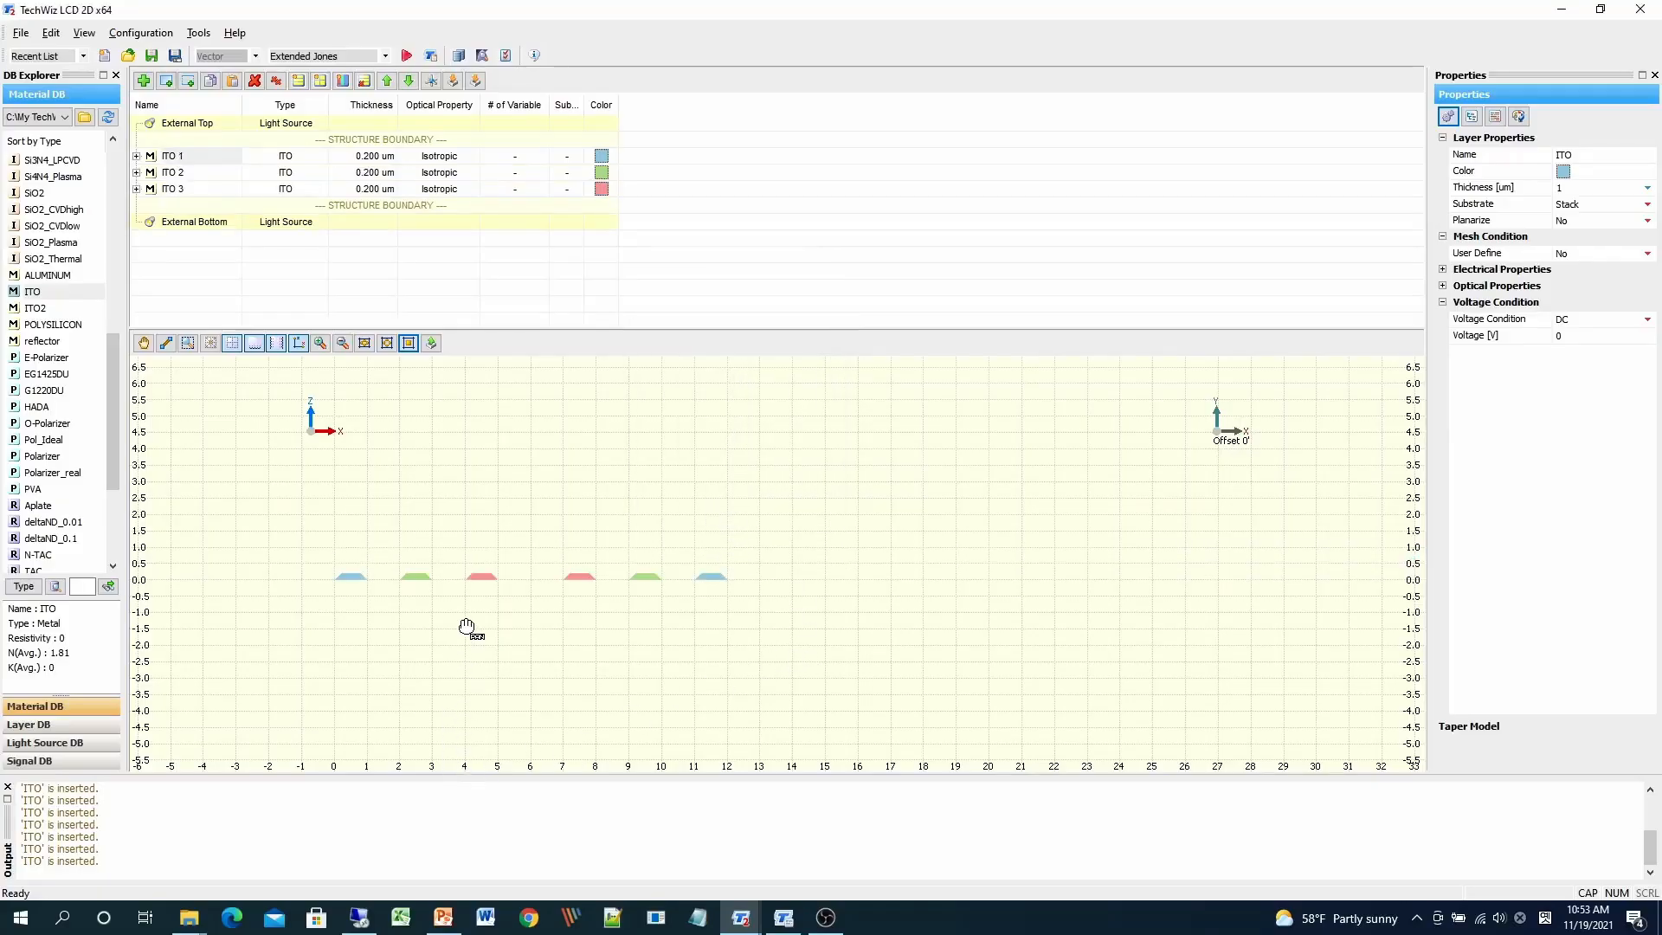
scroll(467, 625, up, 3)
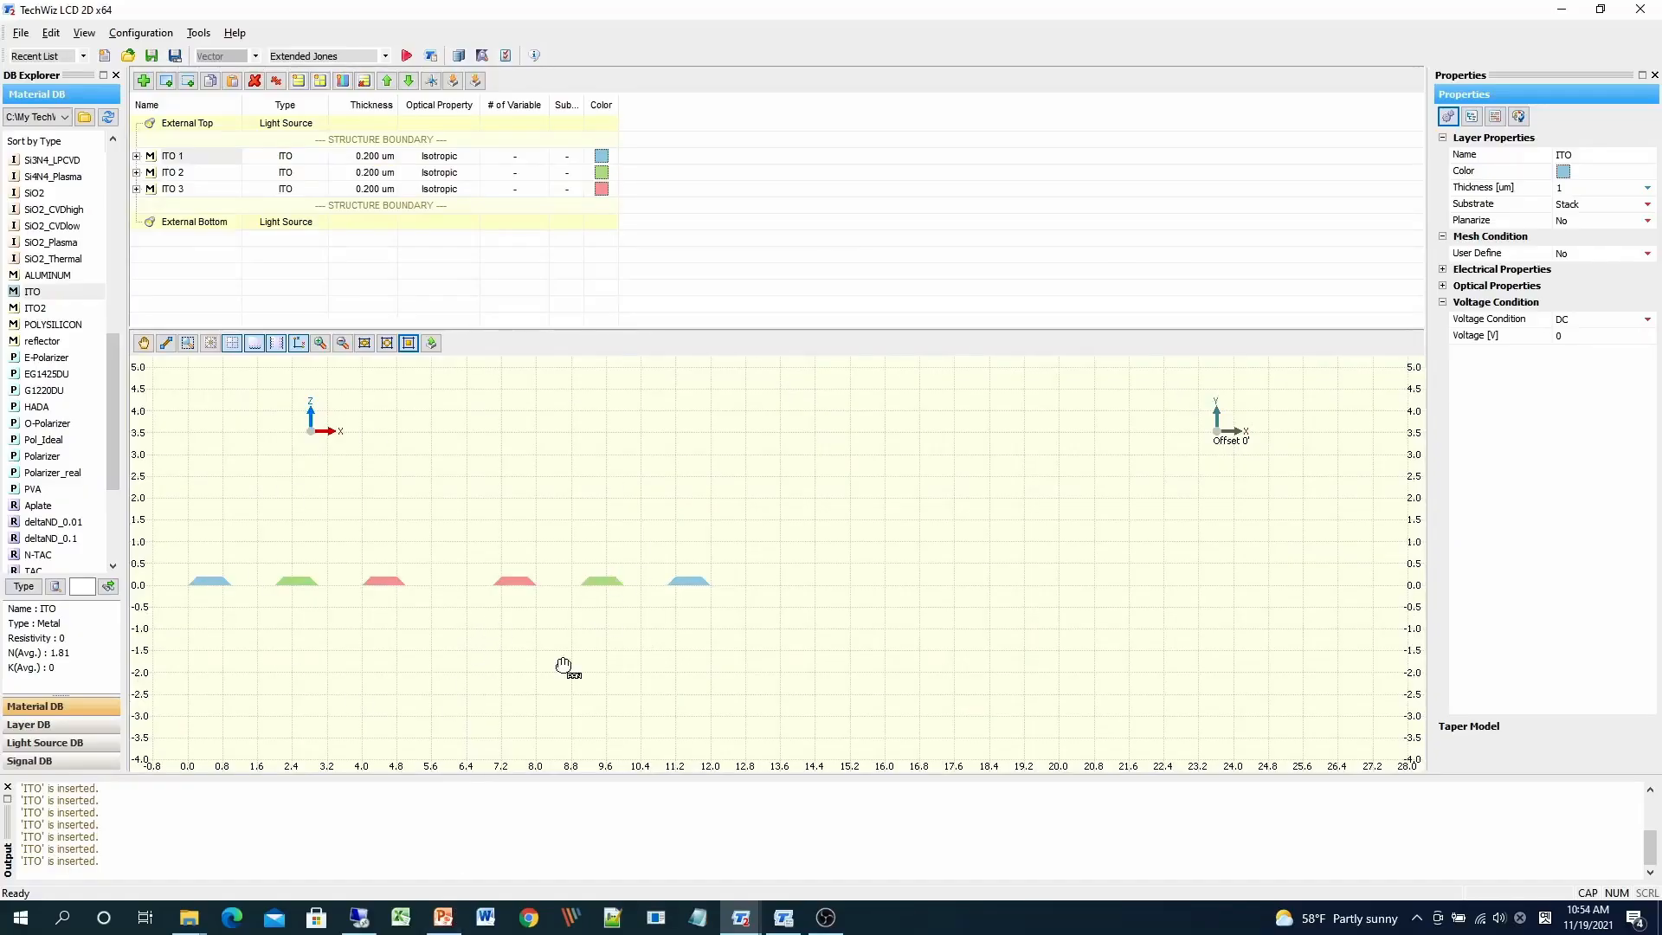
click(443, 917)
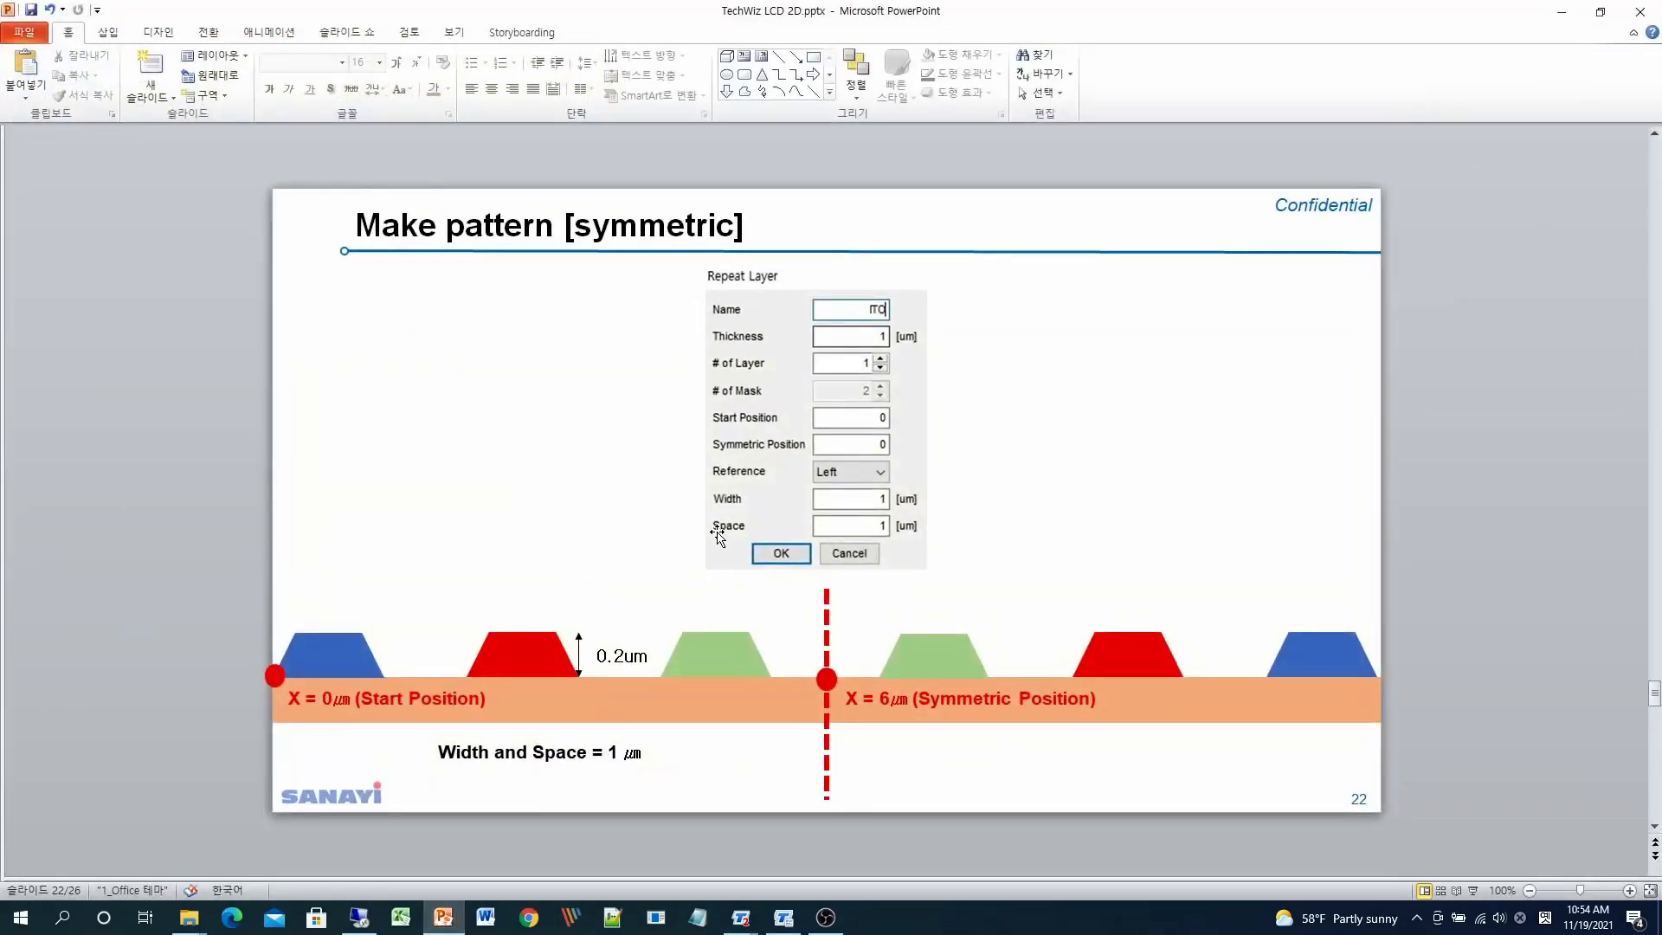
key(super+Right)
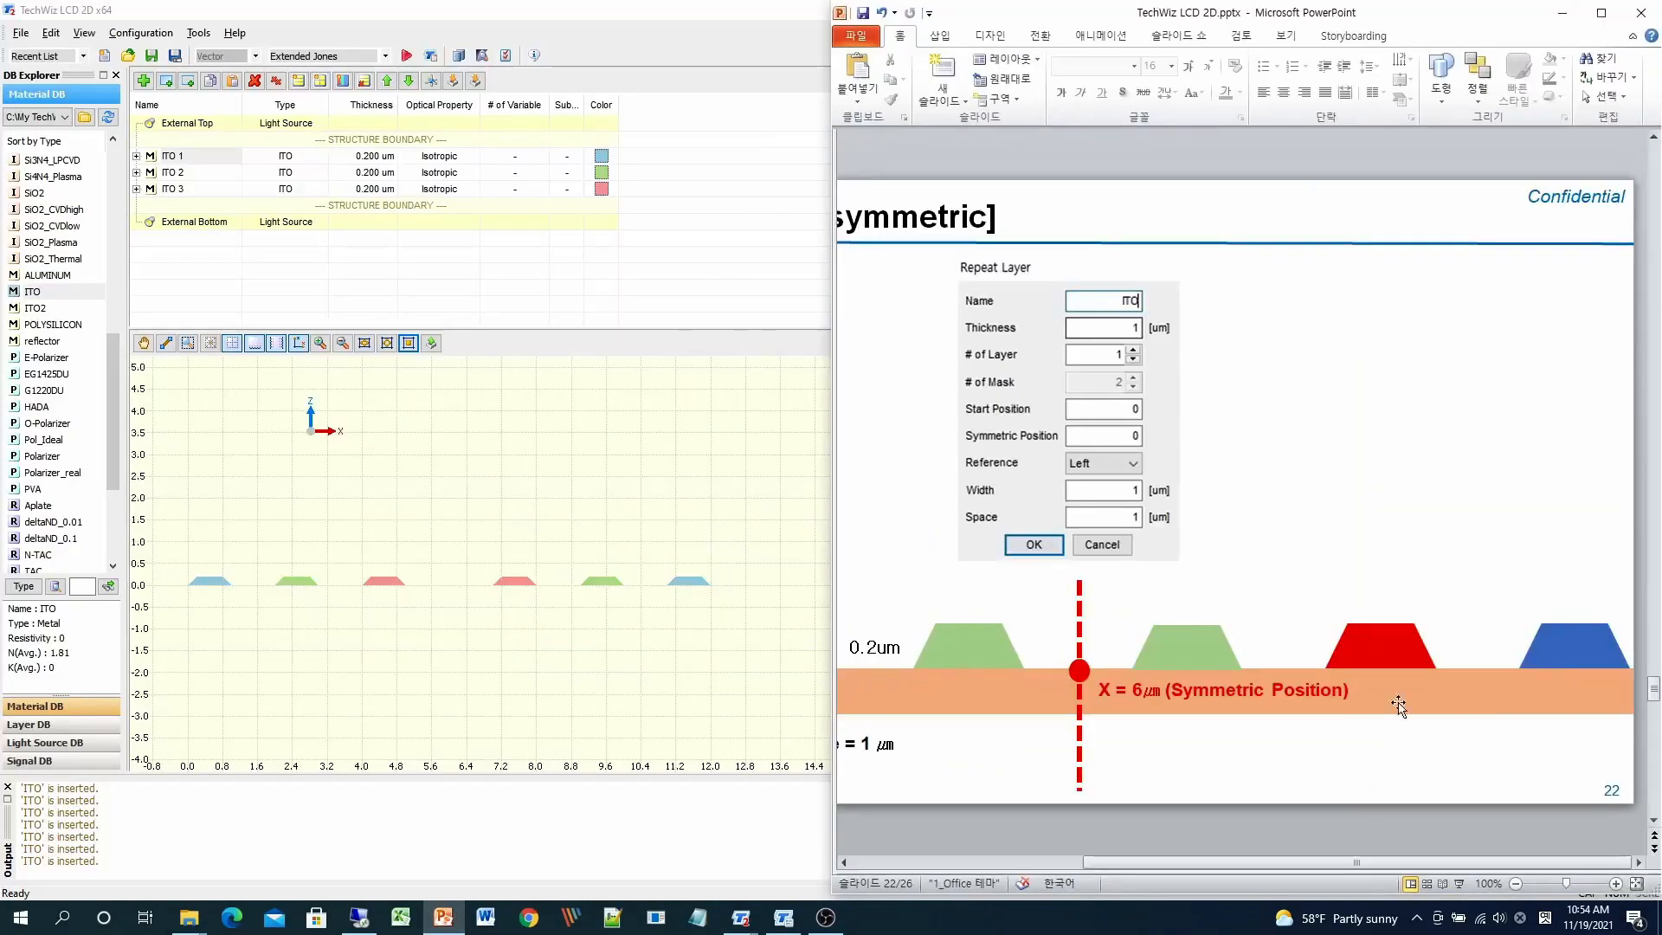
click(1549, 885)
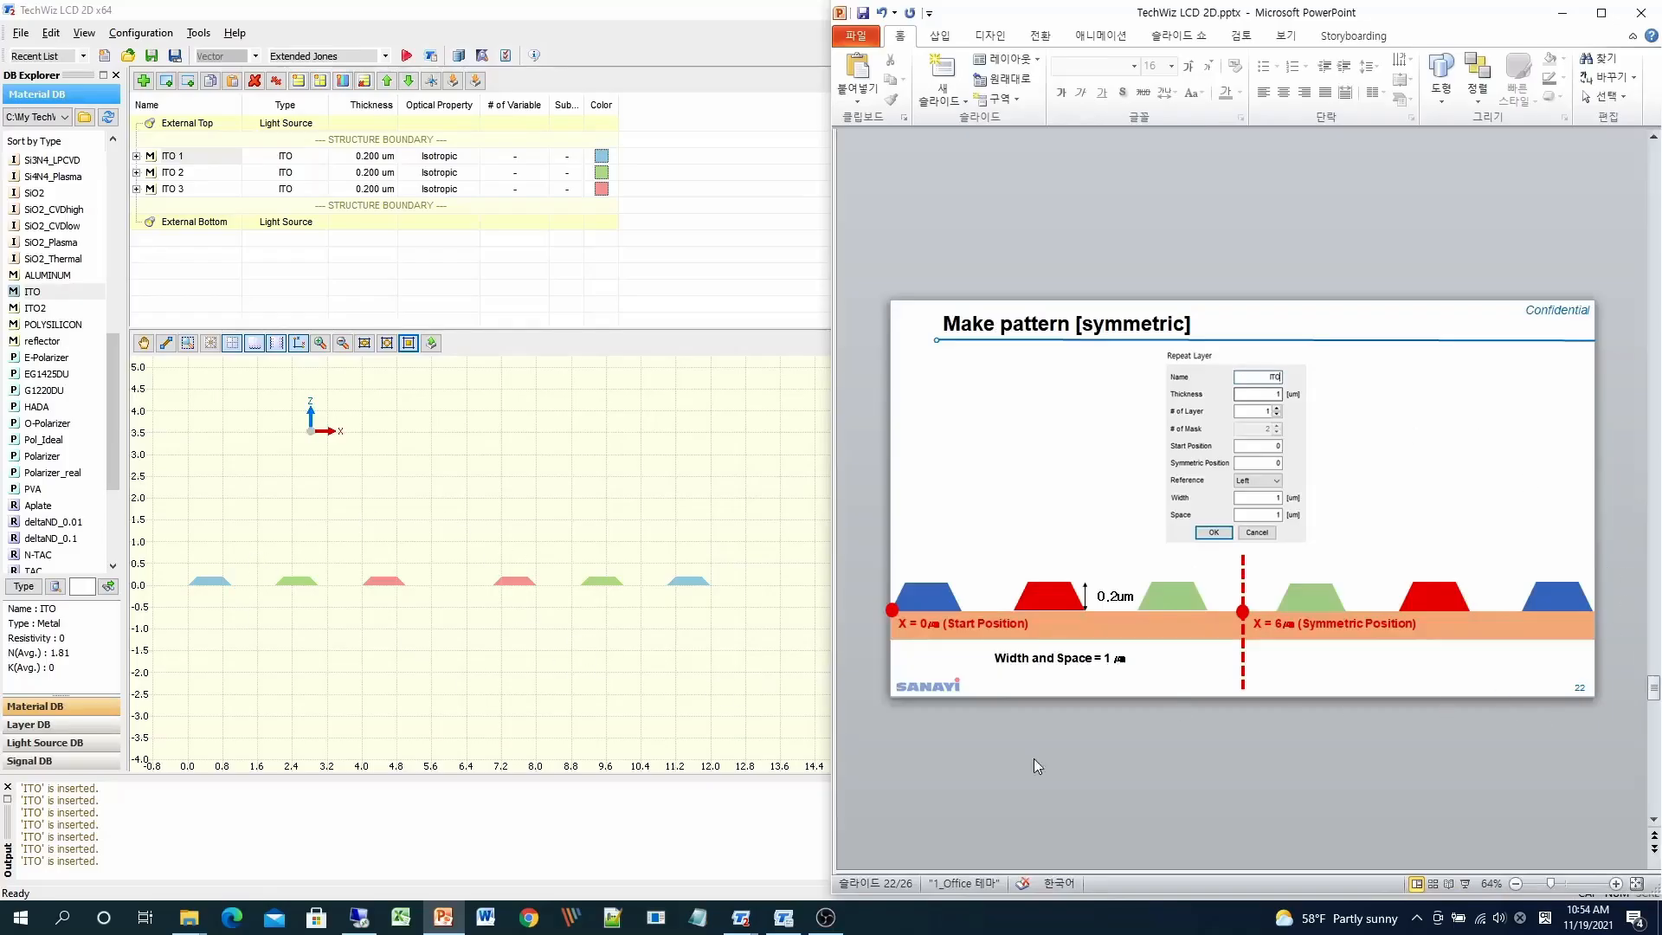
click(704, 719)
click(206, 157)
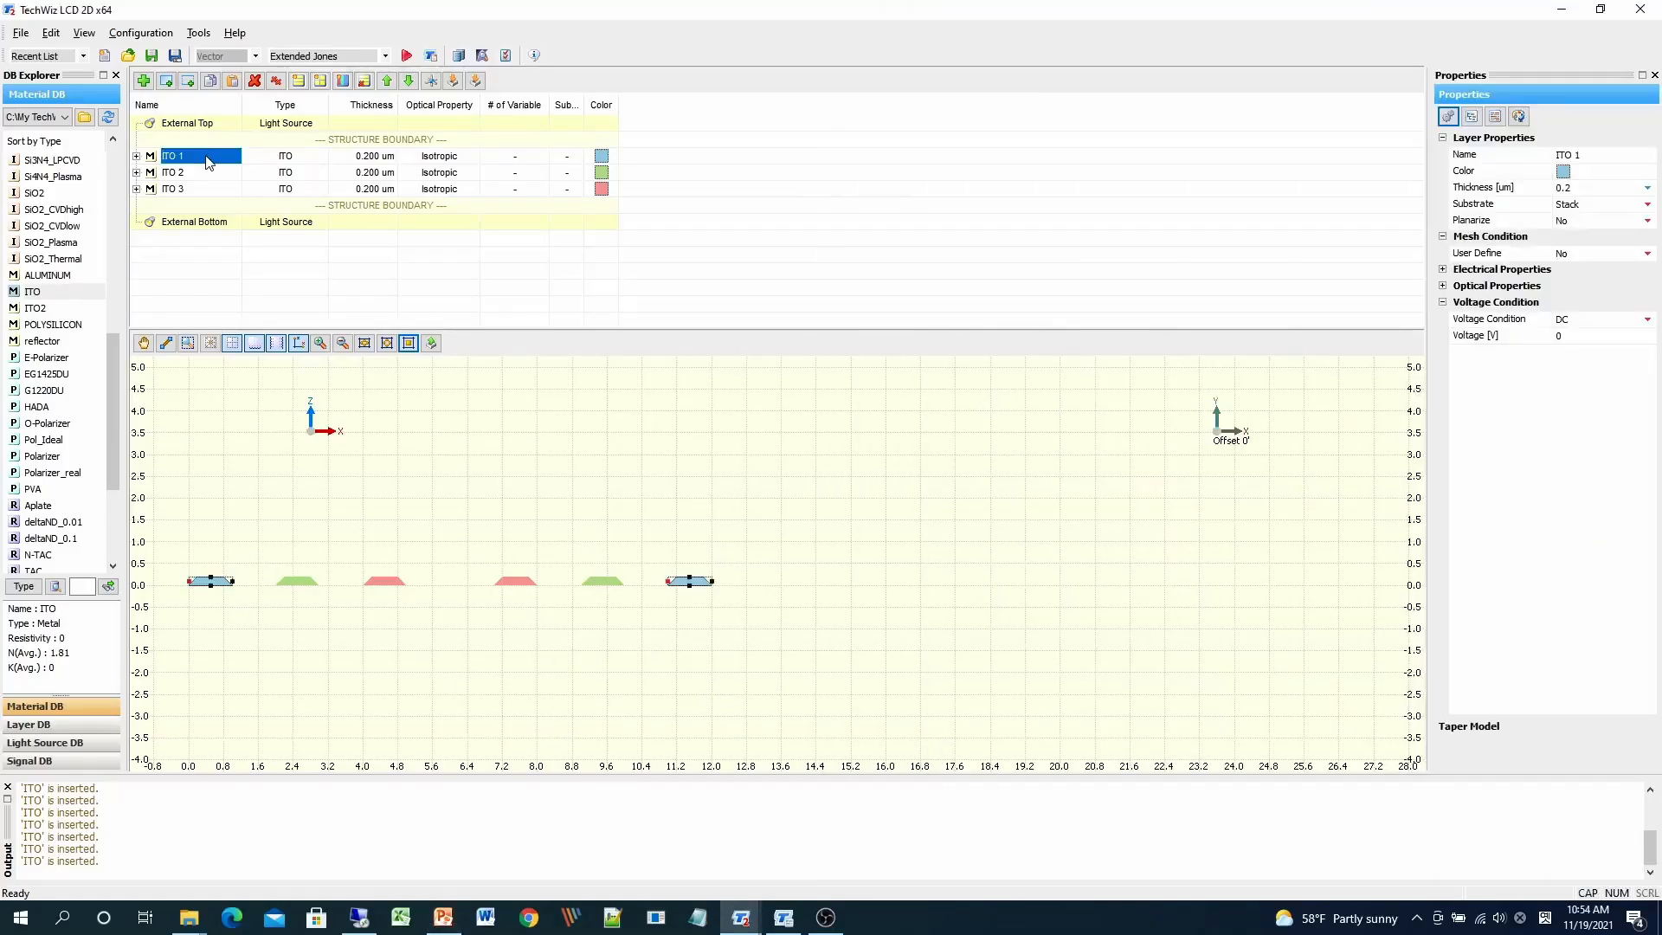
right_click(208, 160)
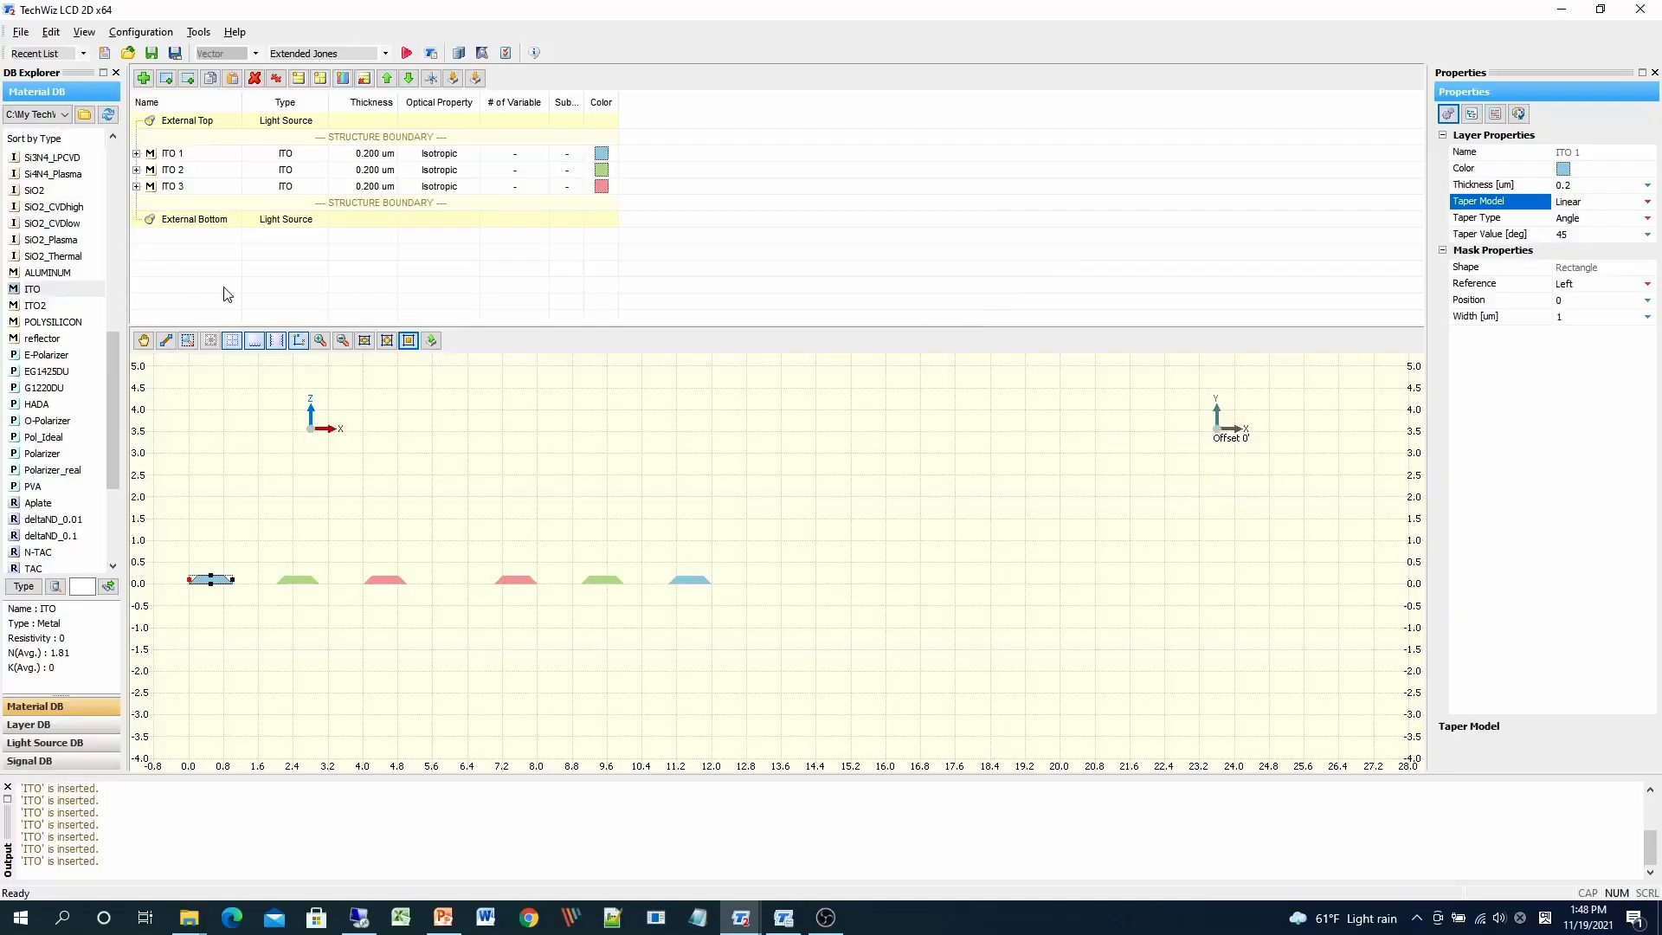
Step: Replace all layers with one new ITO layer and add a mask to it
click(276, 79)
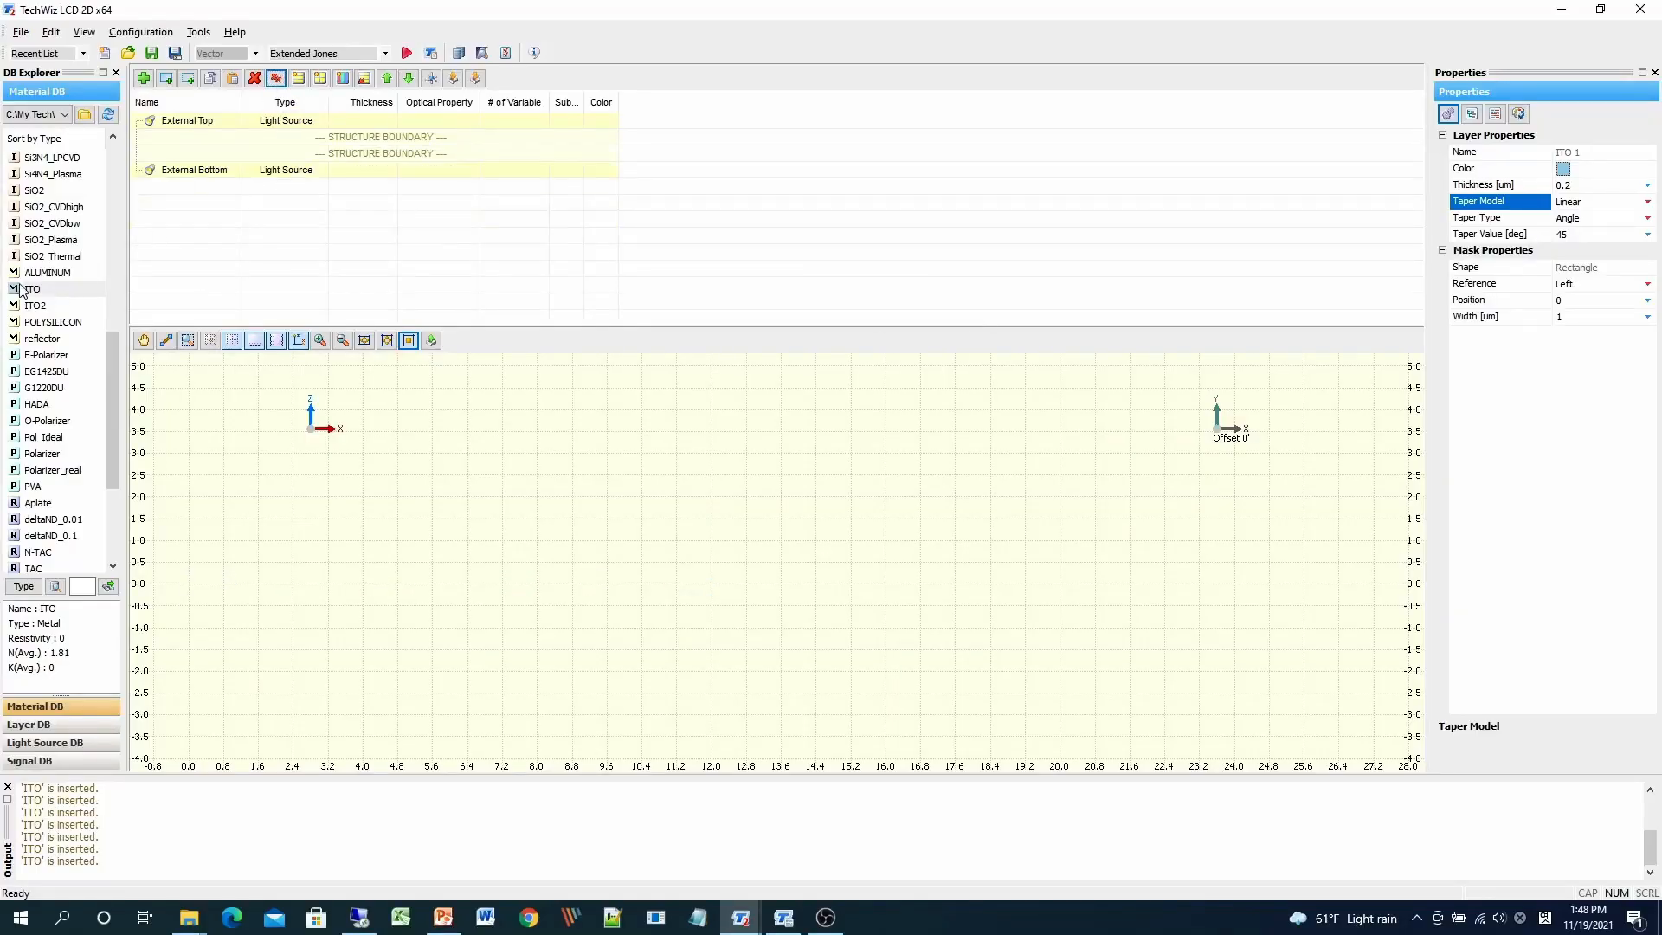
mouse_move(39, 297)
mouse_down()
mouse_move(48, 233)
mouse_move(150, 156)
mouse_up()
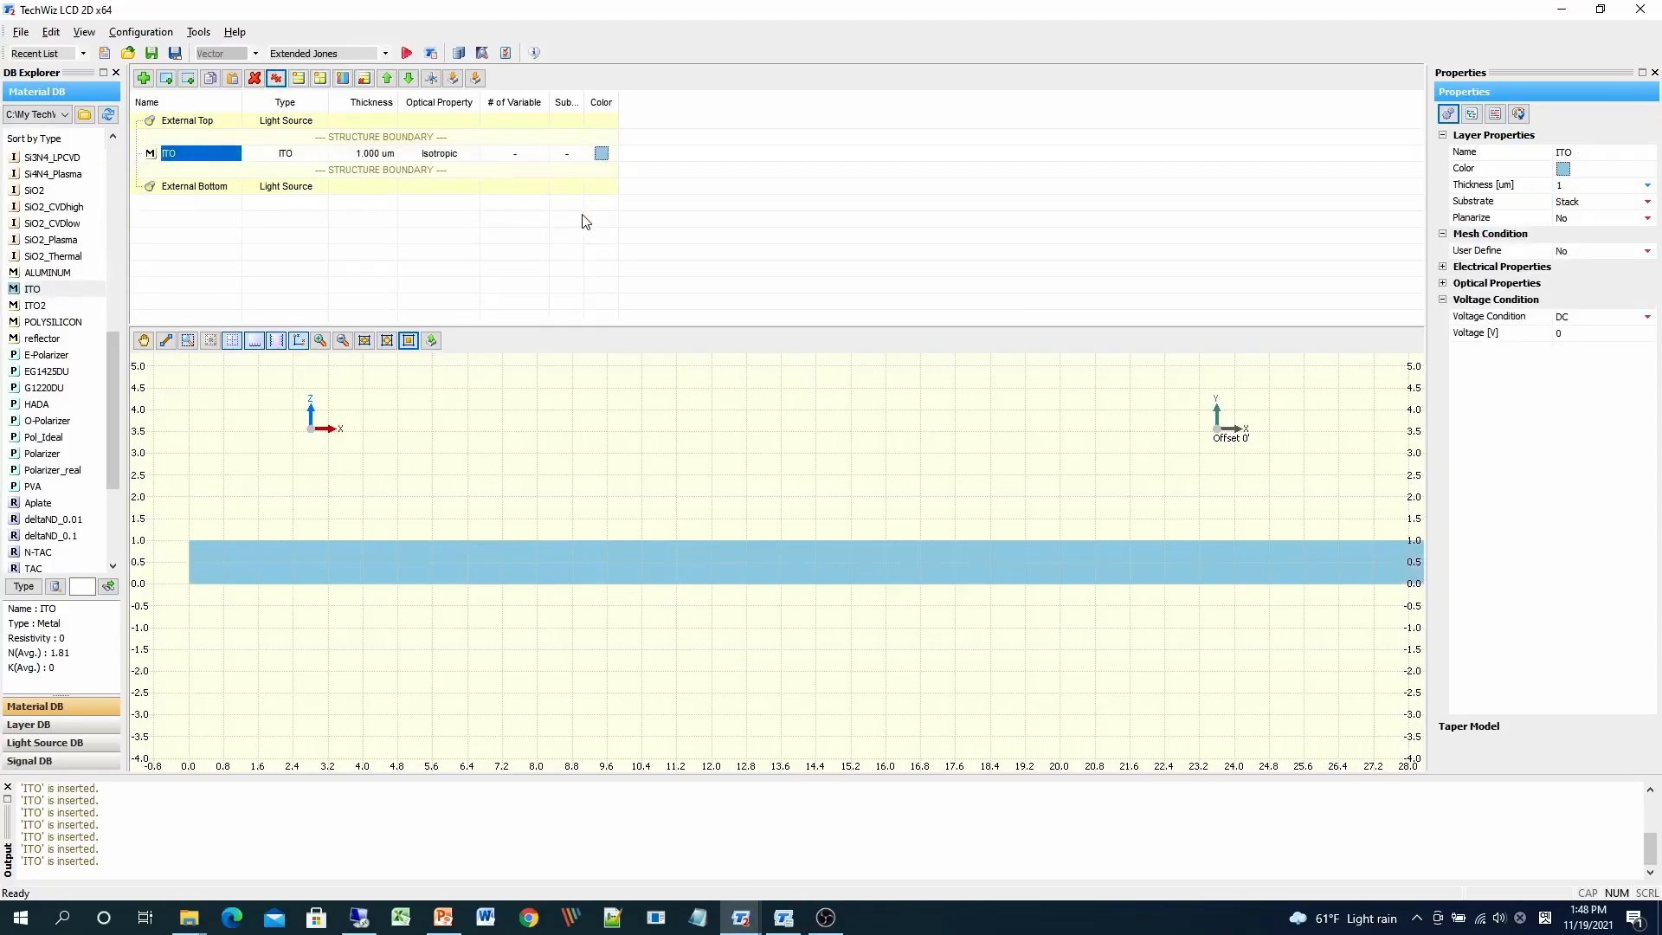
right_click(199, 159)
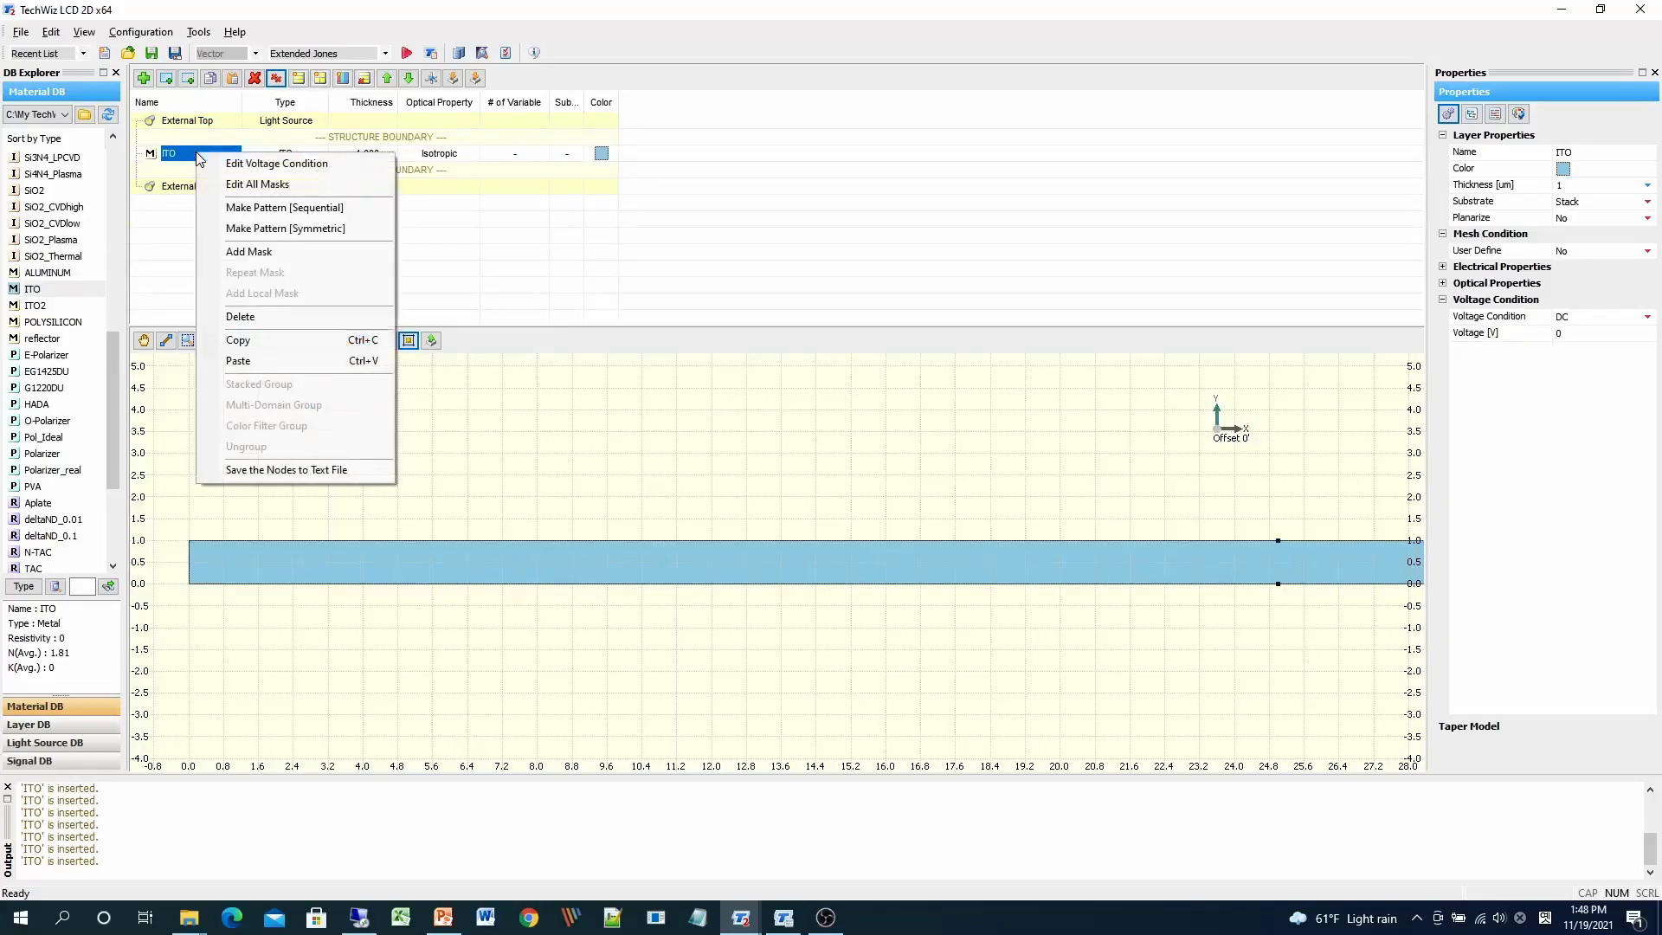
click(249, 254)
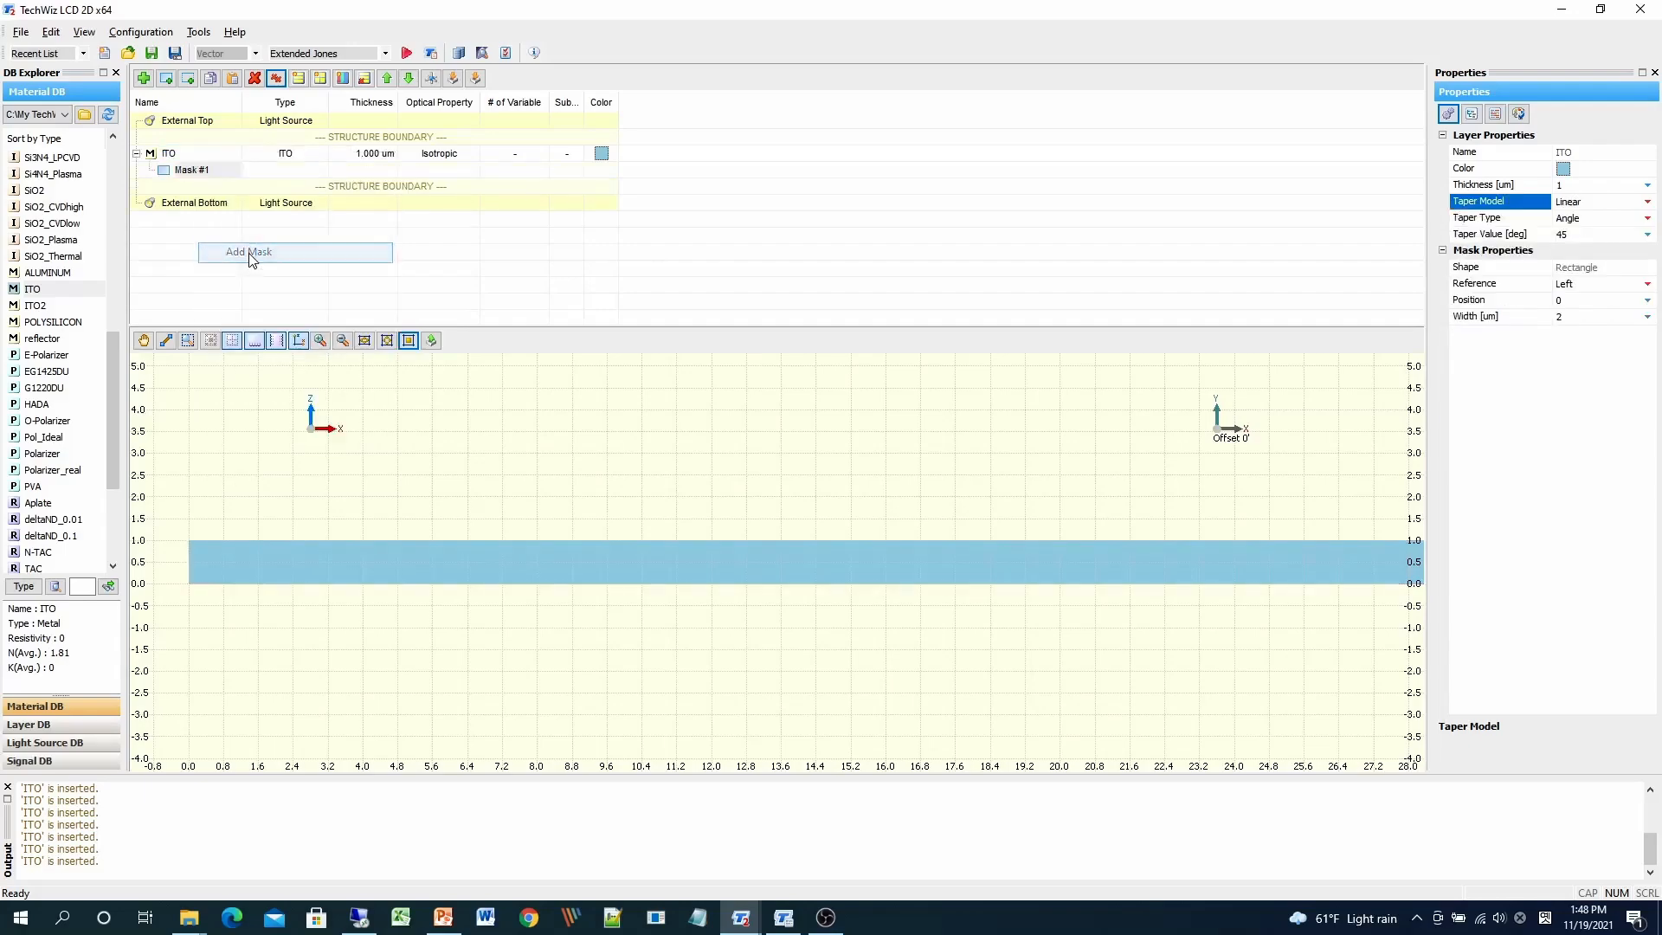
Step: Repeat Mask #1 with a space of 1 um to give the ITO layer six masks
right_click(207, 183)
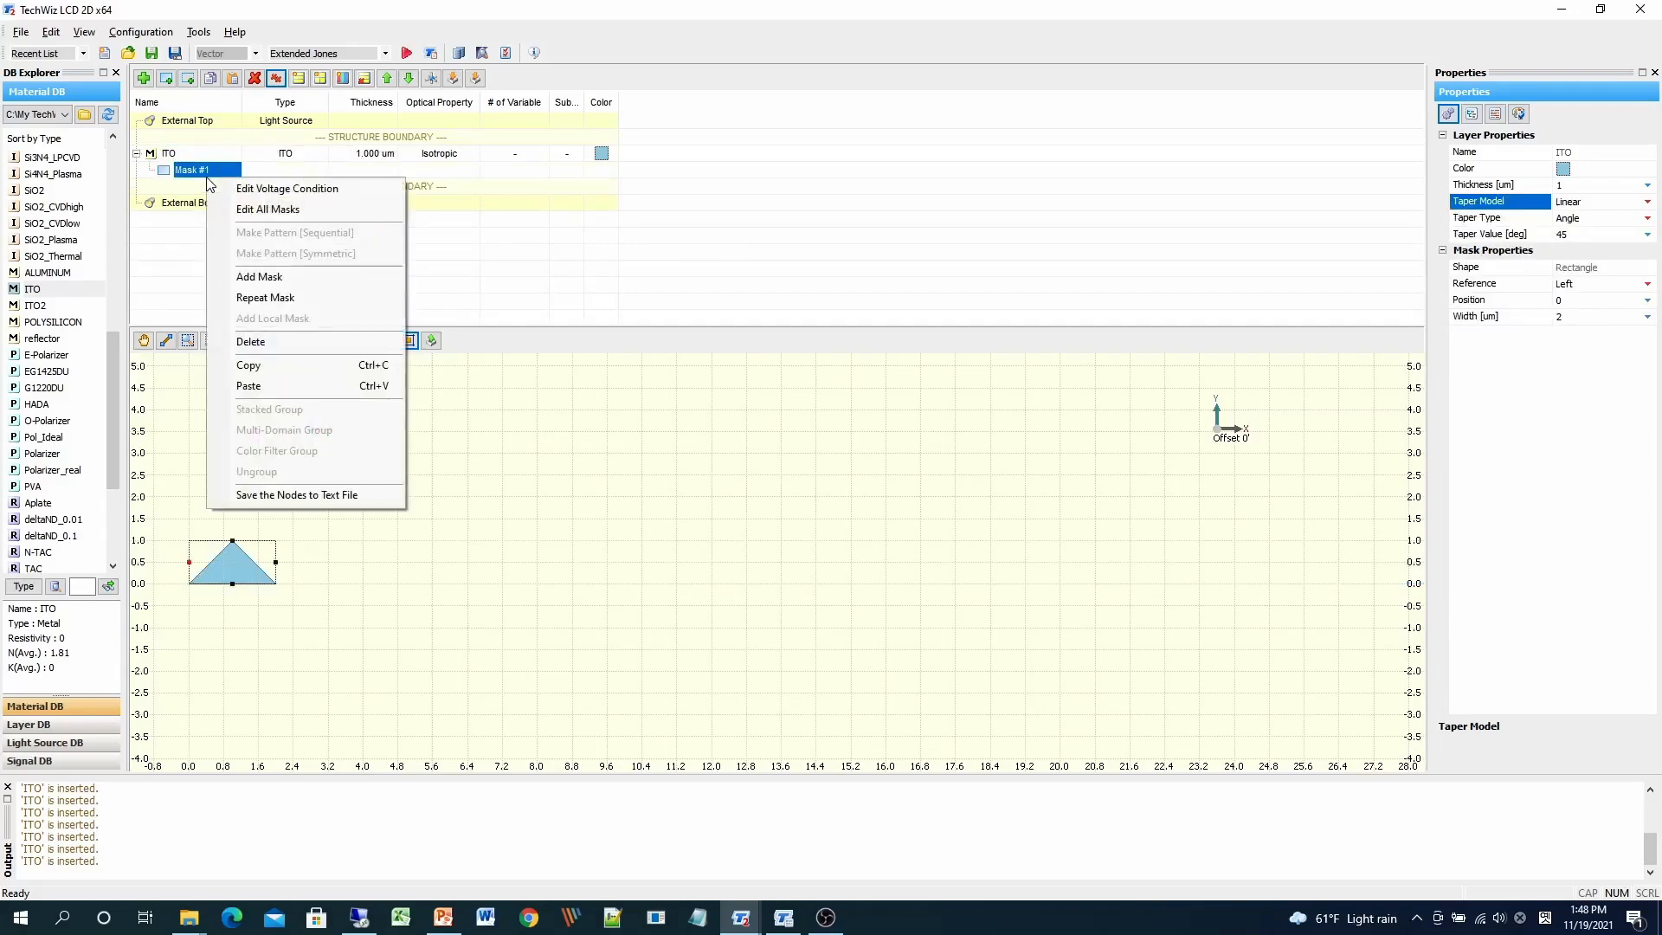
click(253, 299)
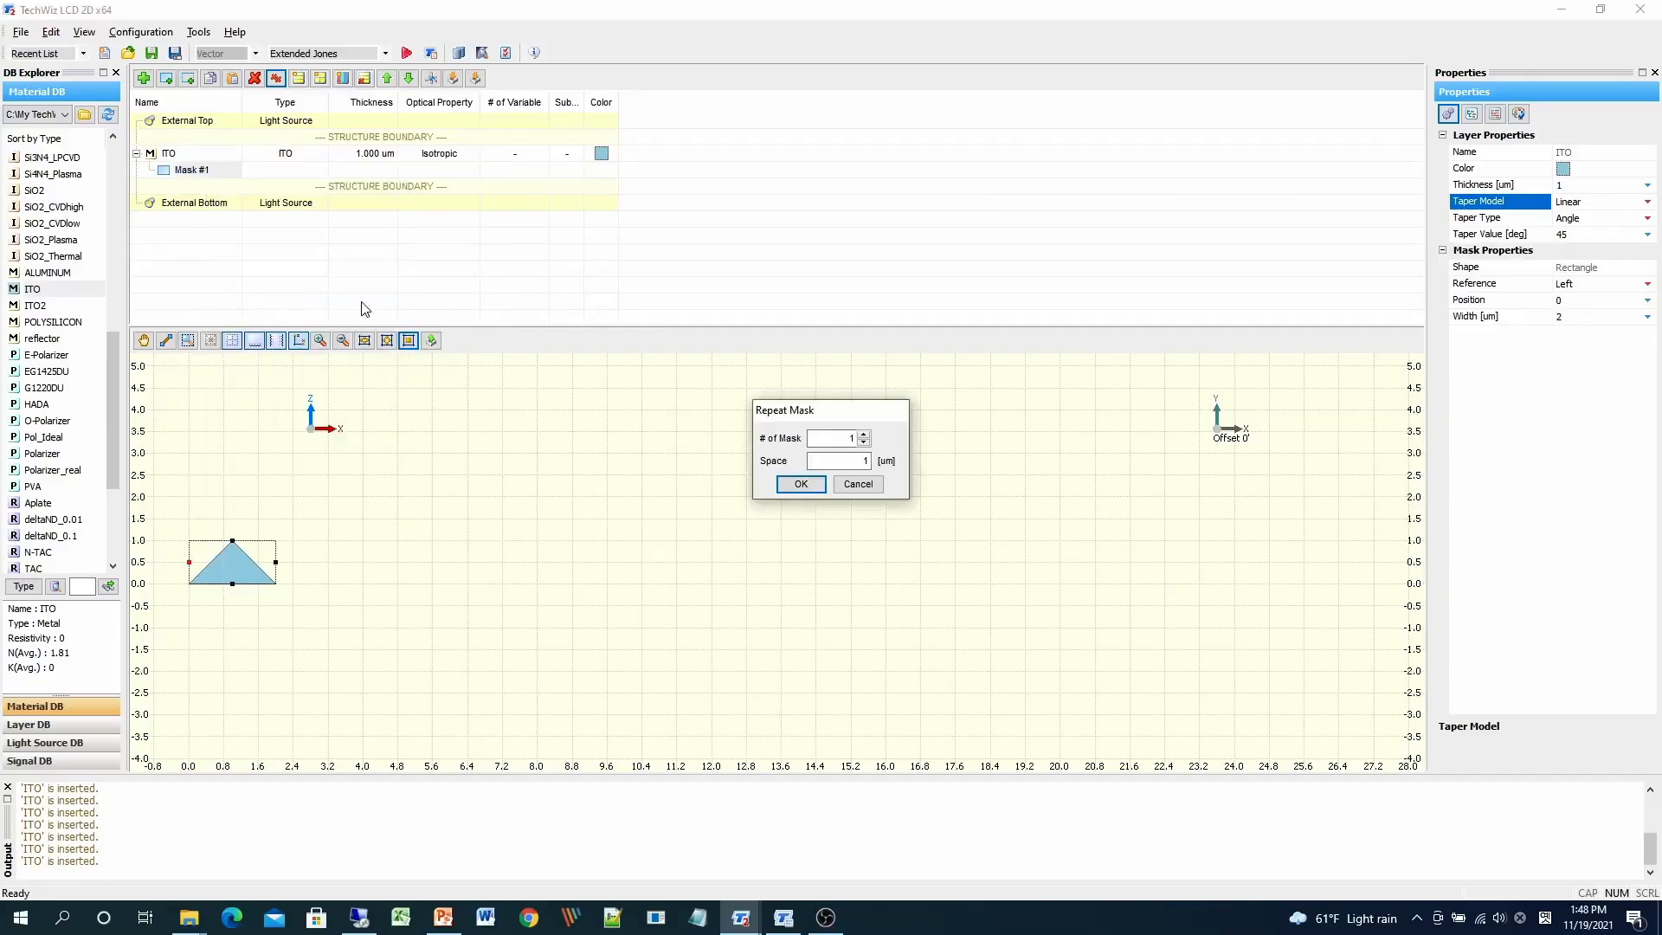
drag(857, 389, 666, 226)
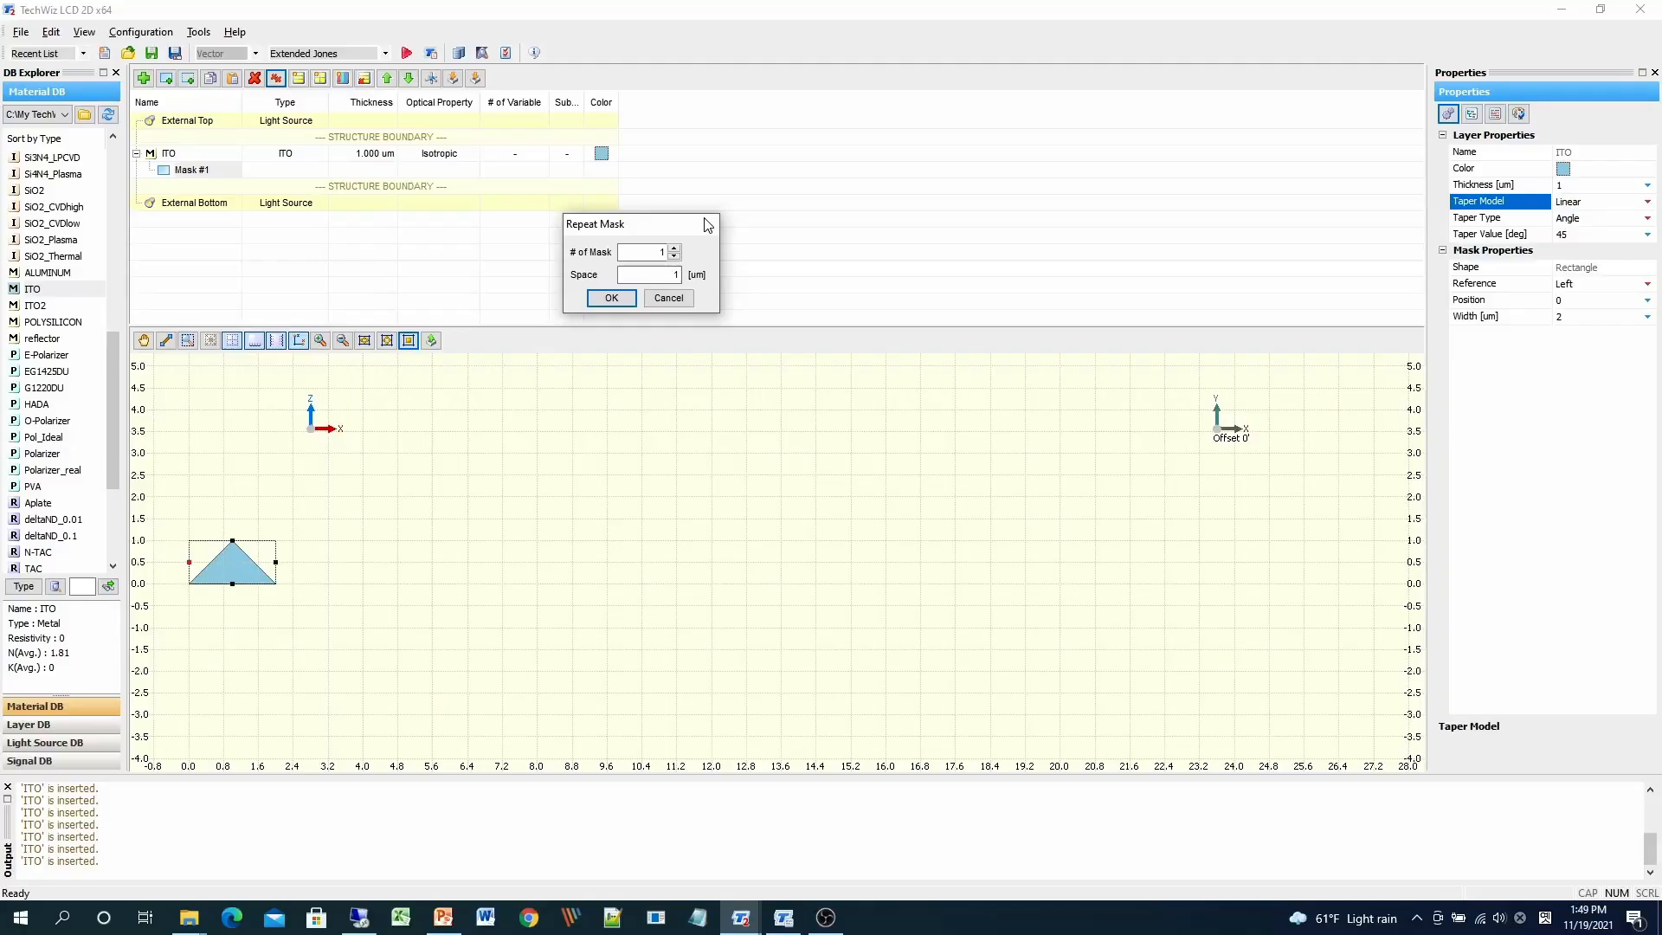
click(676, 248)
click(675, 249)
click(611, 298)
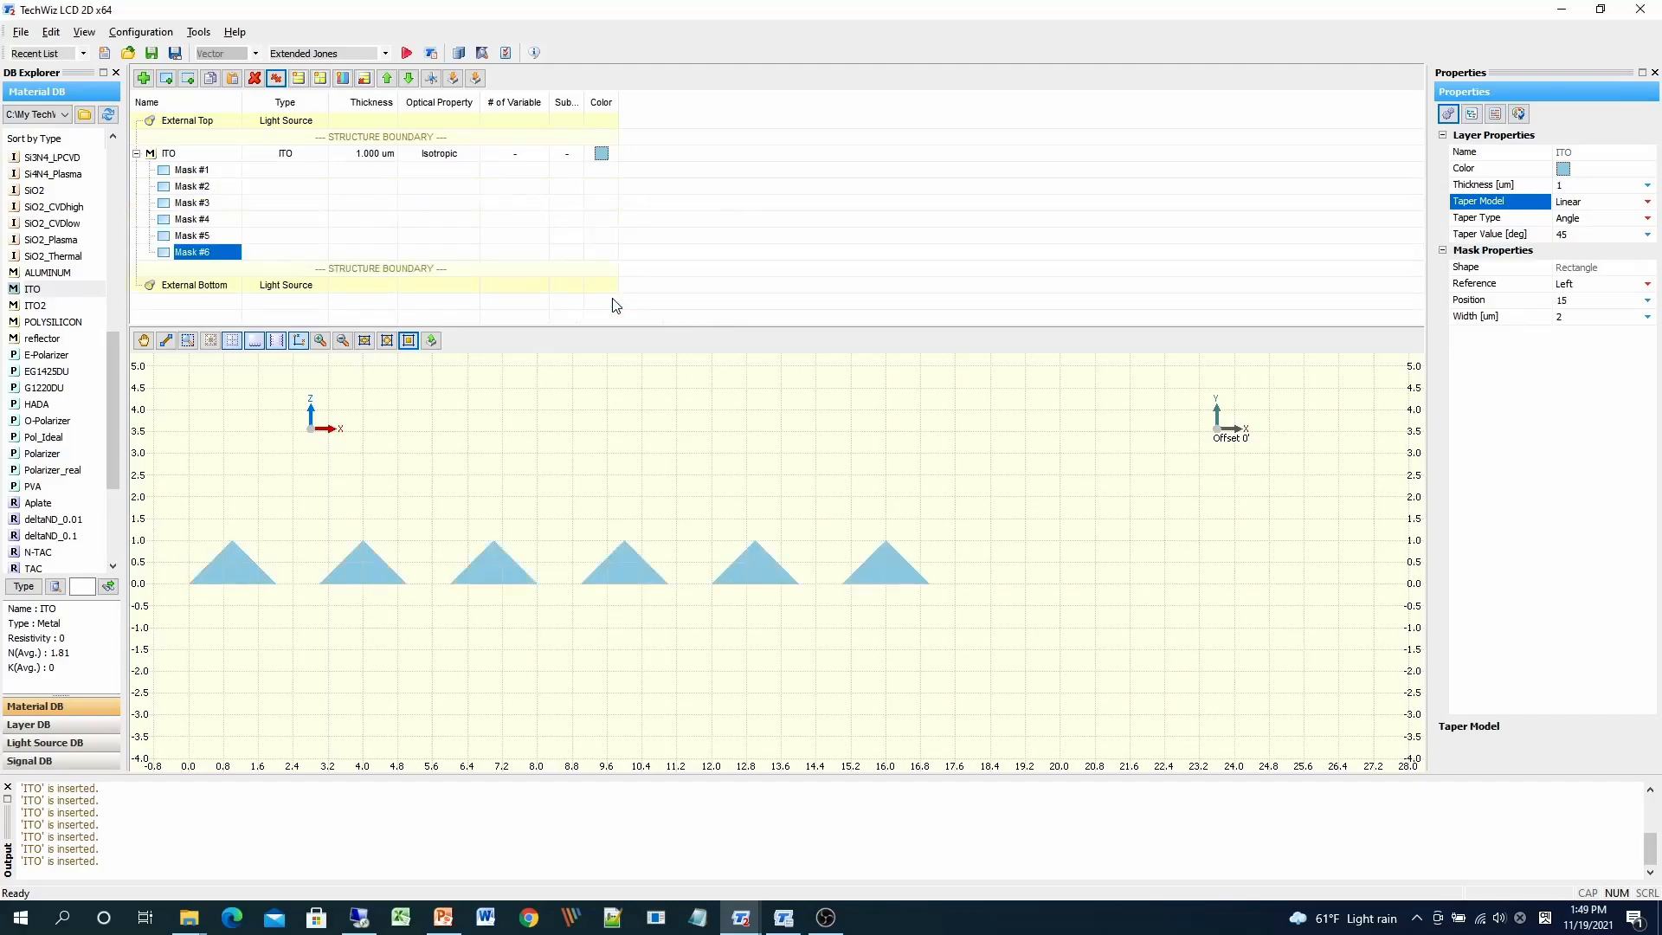
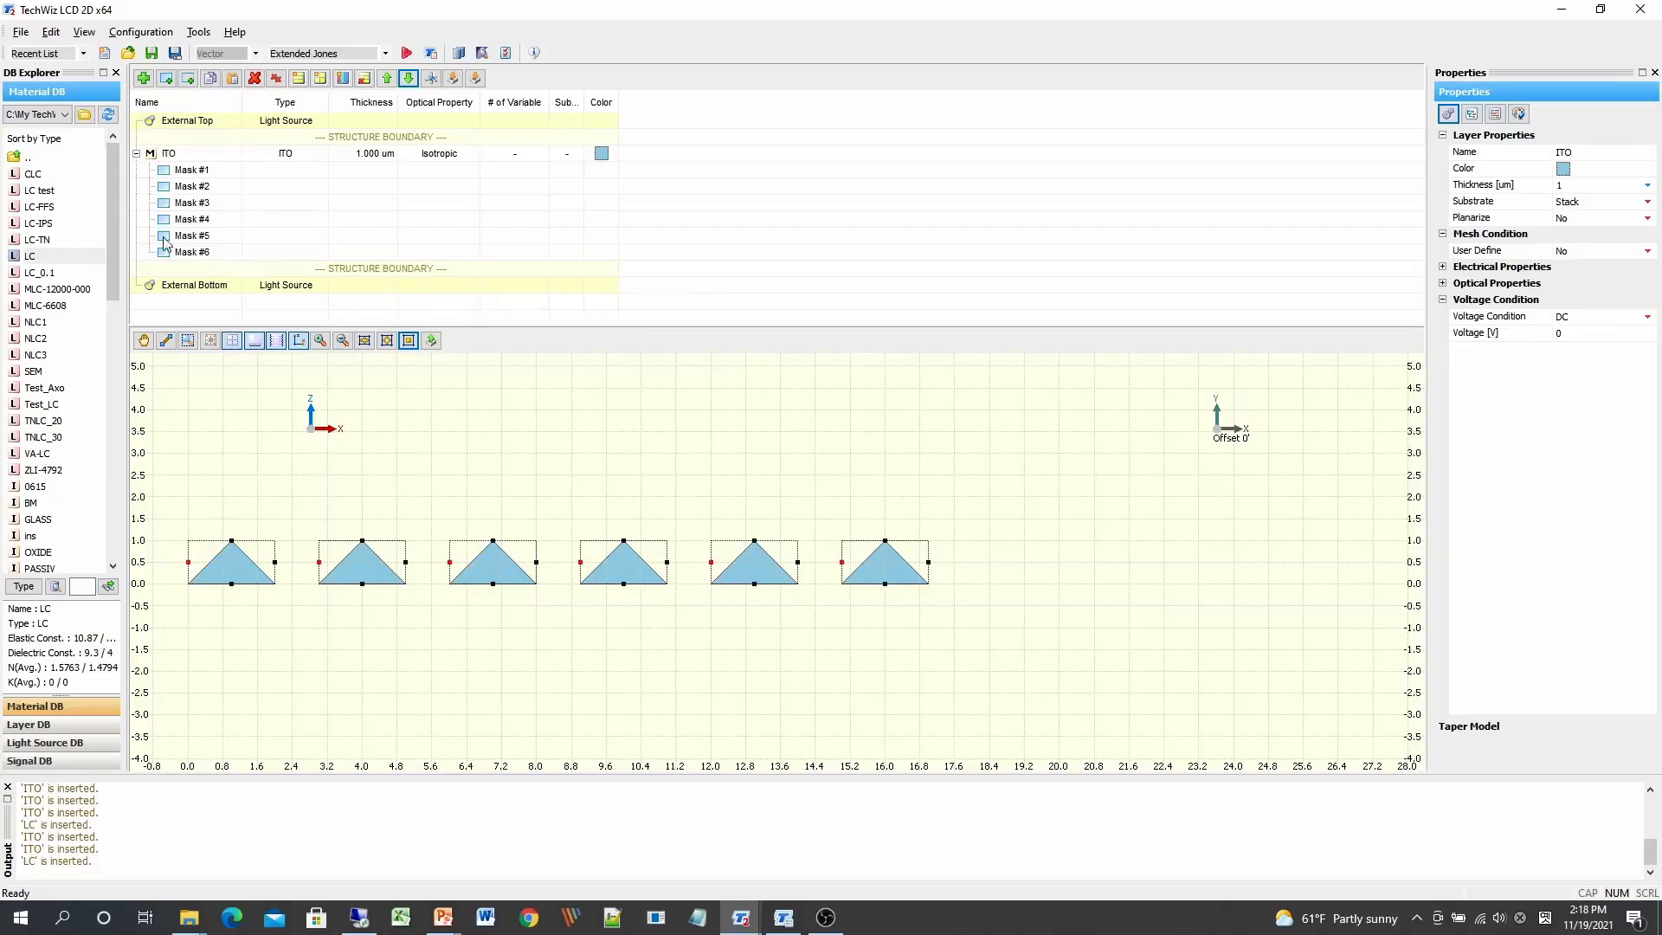
Step: Clear the masked ITO layer and build a new stack of two ITO layers with an LC layer between them
click(177, 162)
click(276, 79)
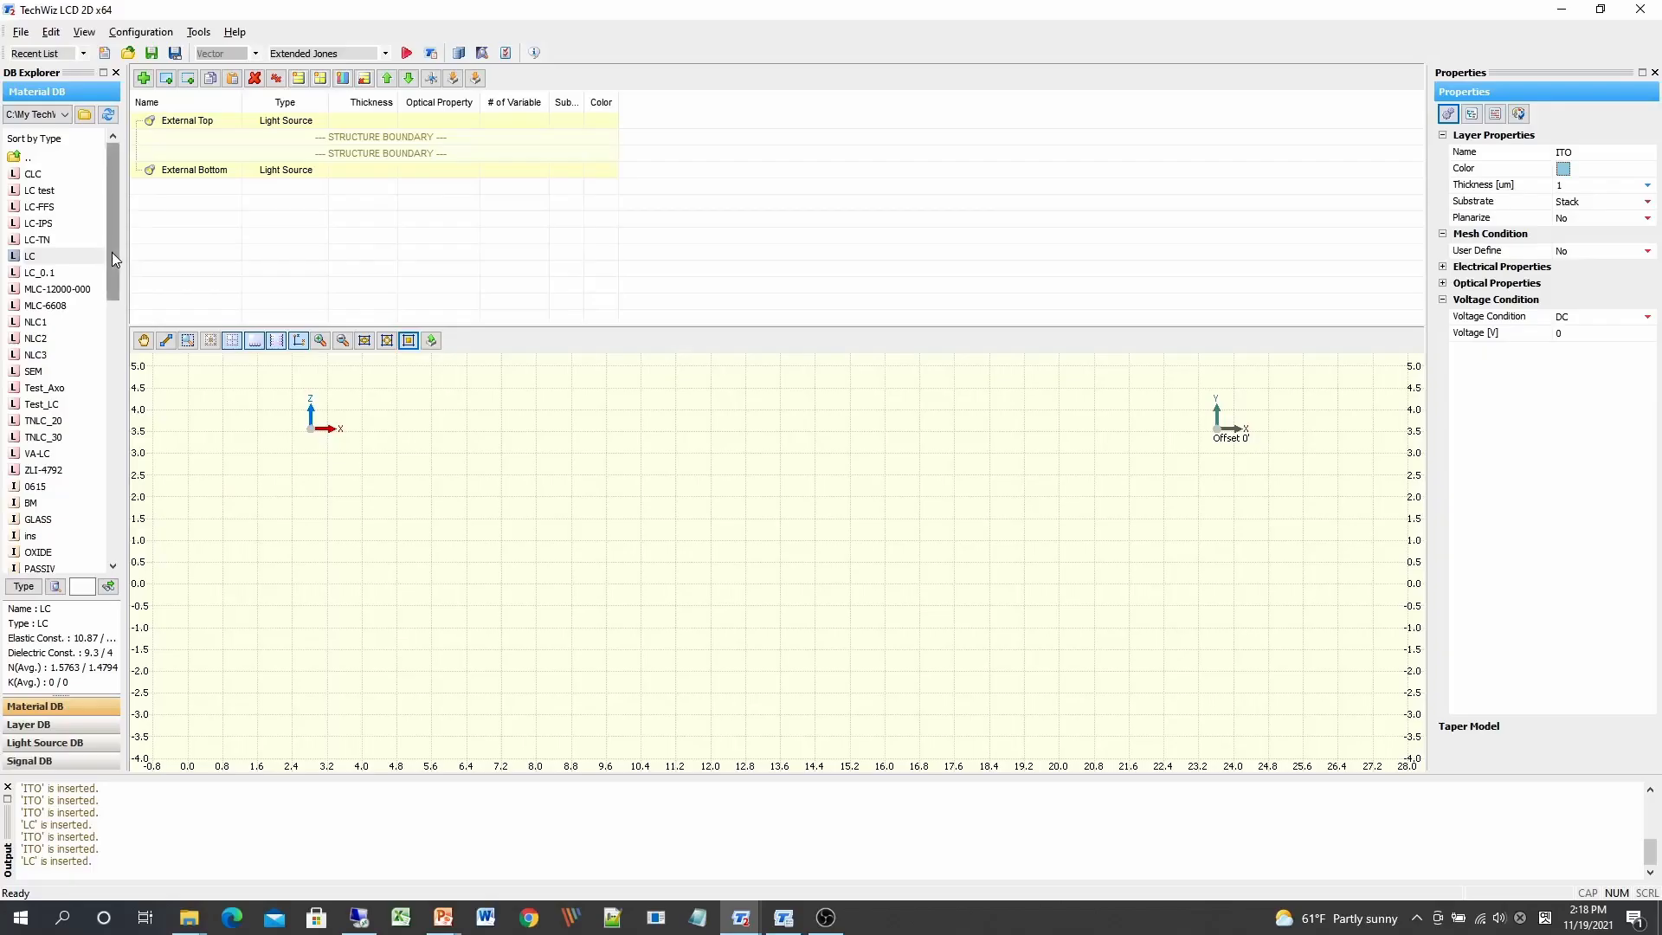
drag(111, 252, 106, 361)
click(32, 503)
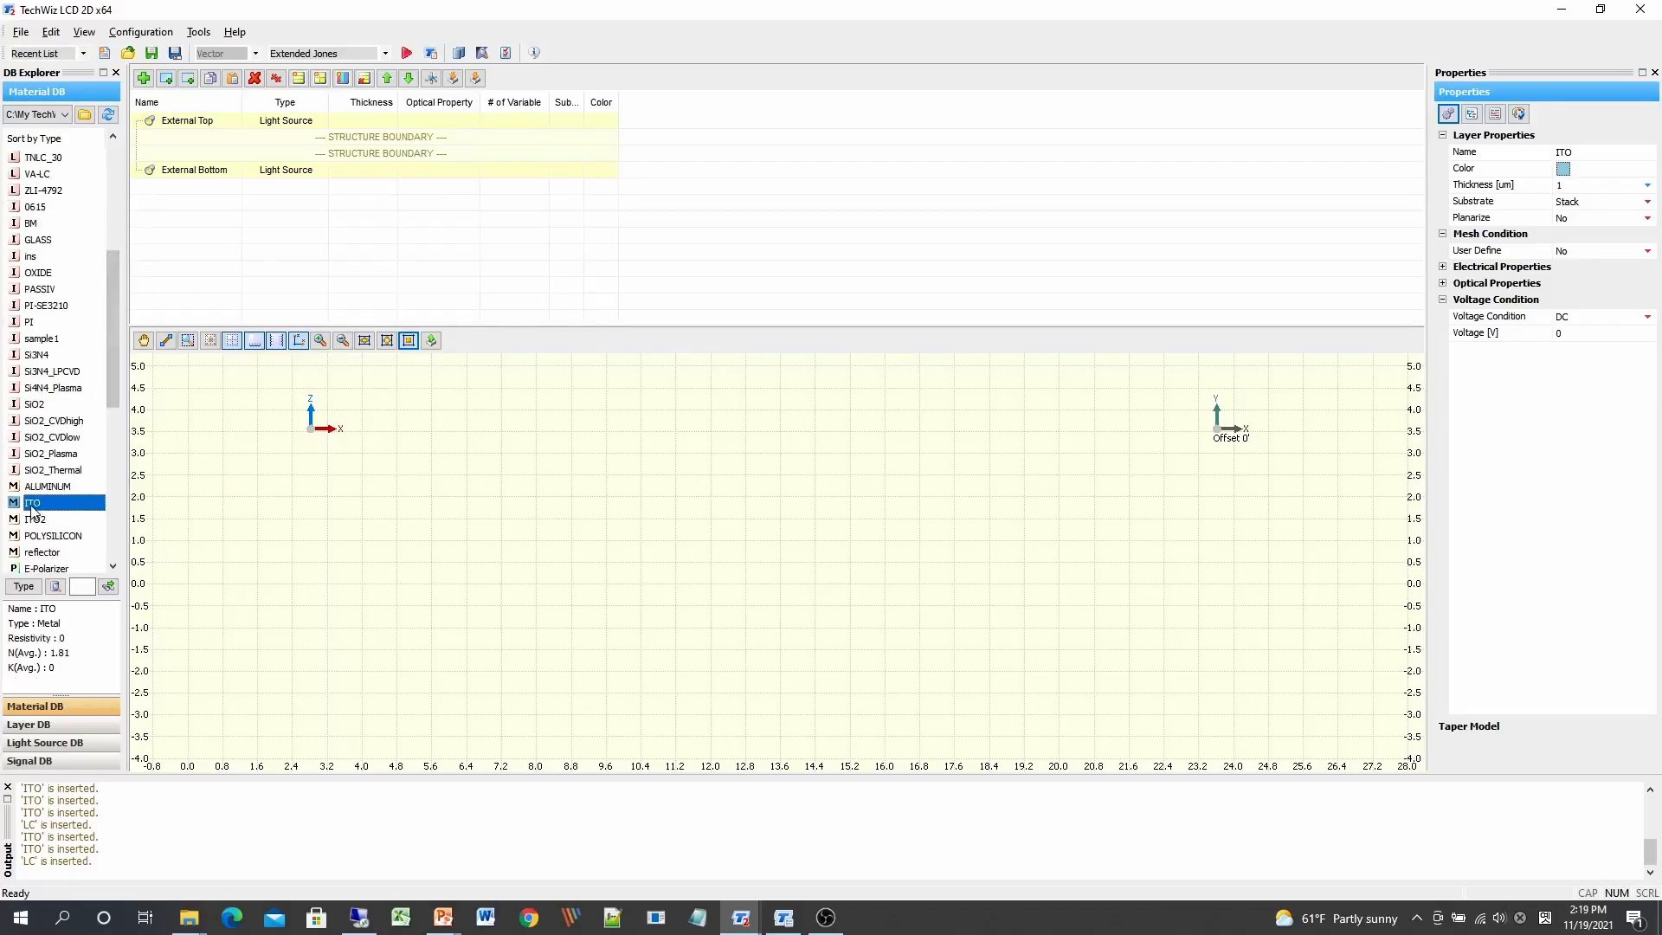
drag(32, 503, 147, 155)
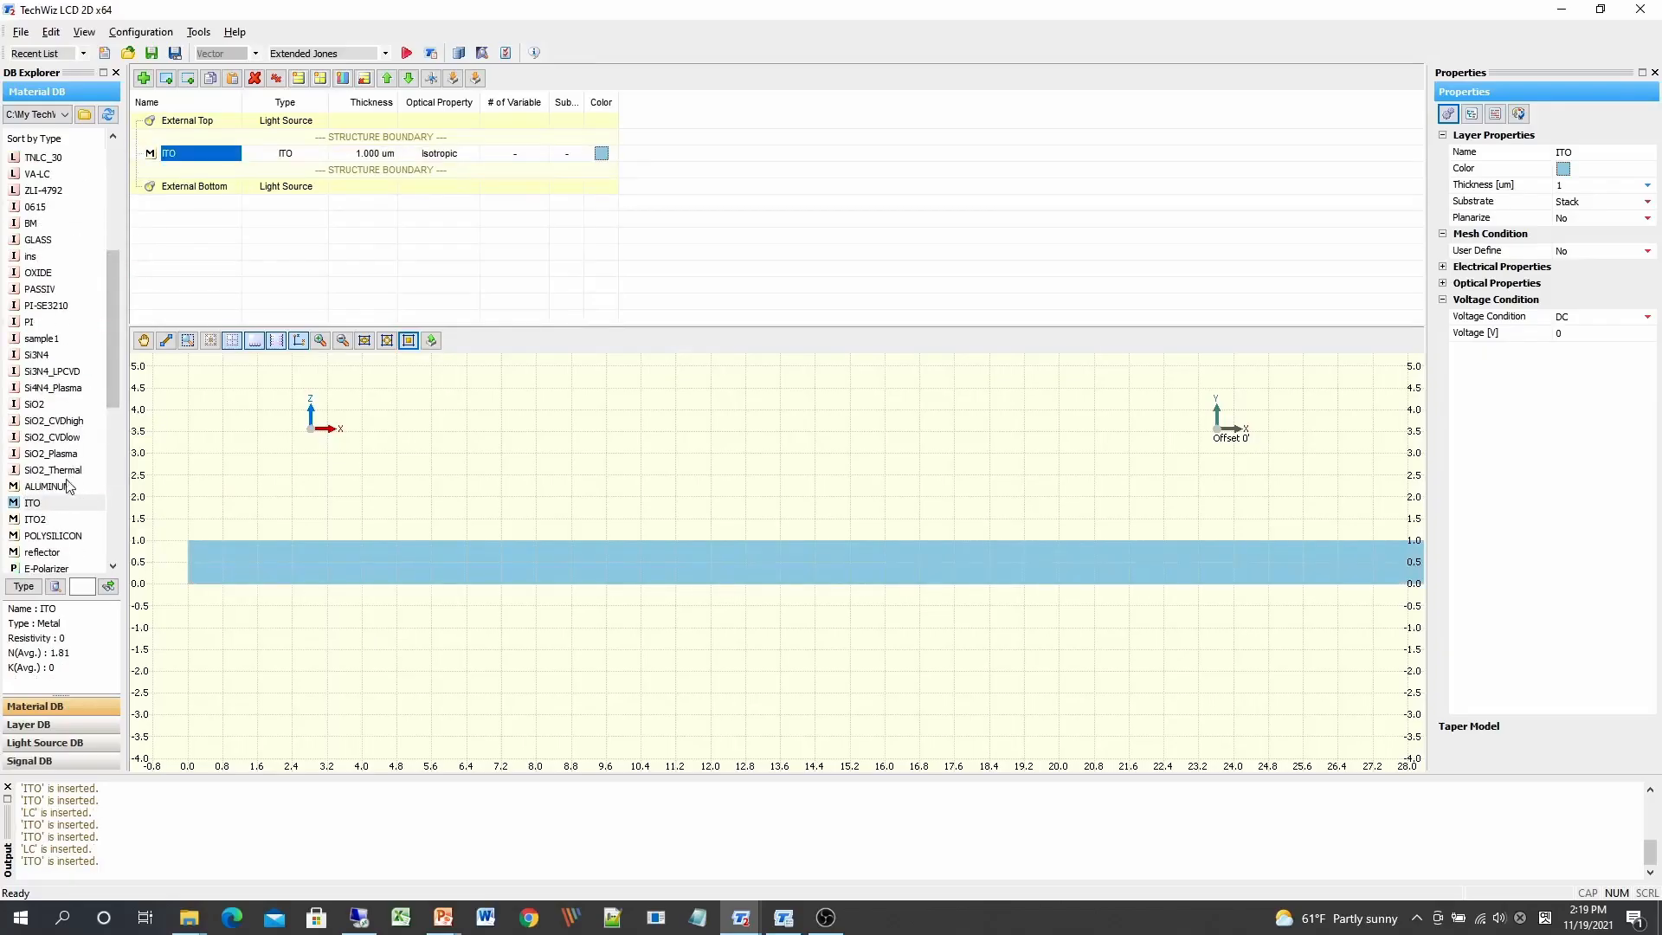
drag(34, 503, 154, 172)
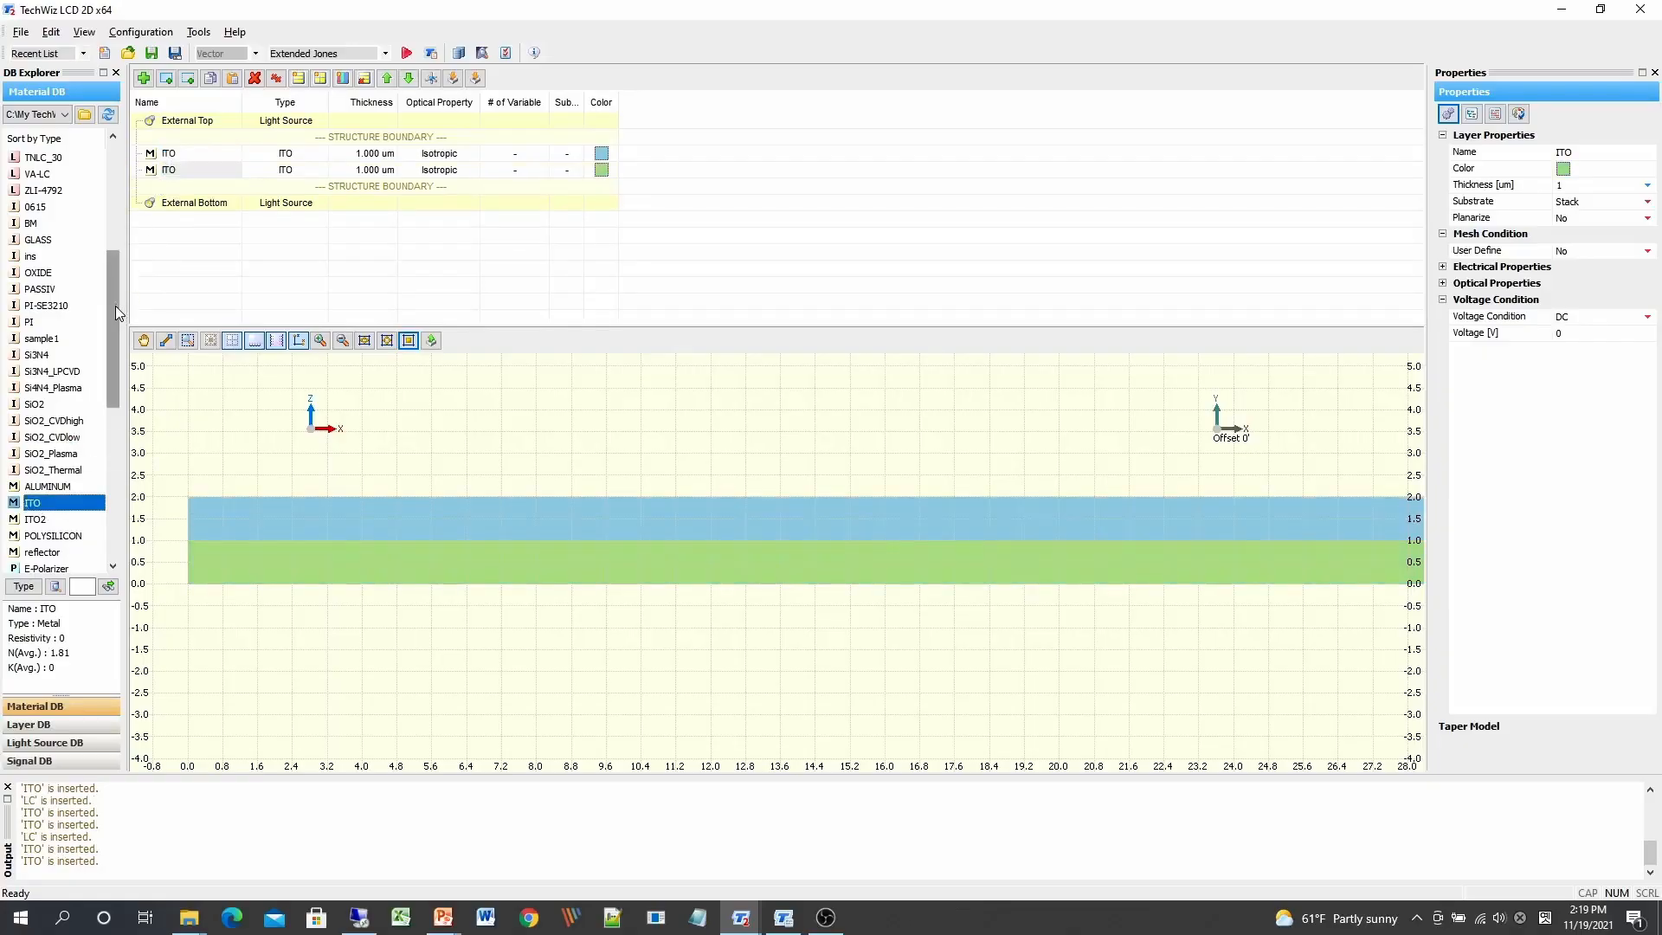
scroll(116, 304, up, 5)
drag(26, 243, 160, 170)
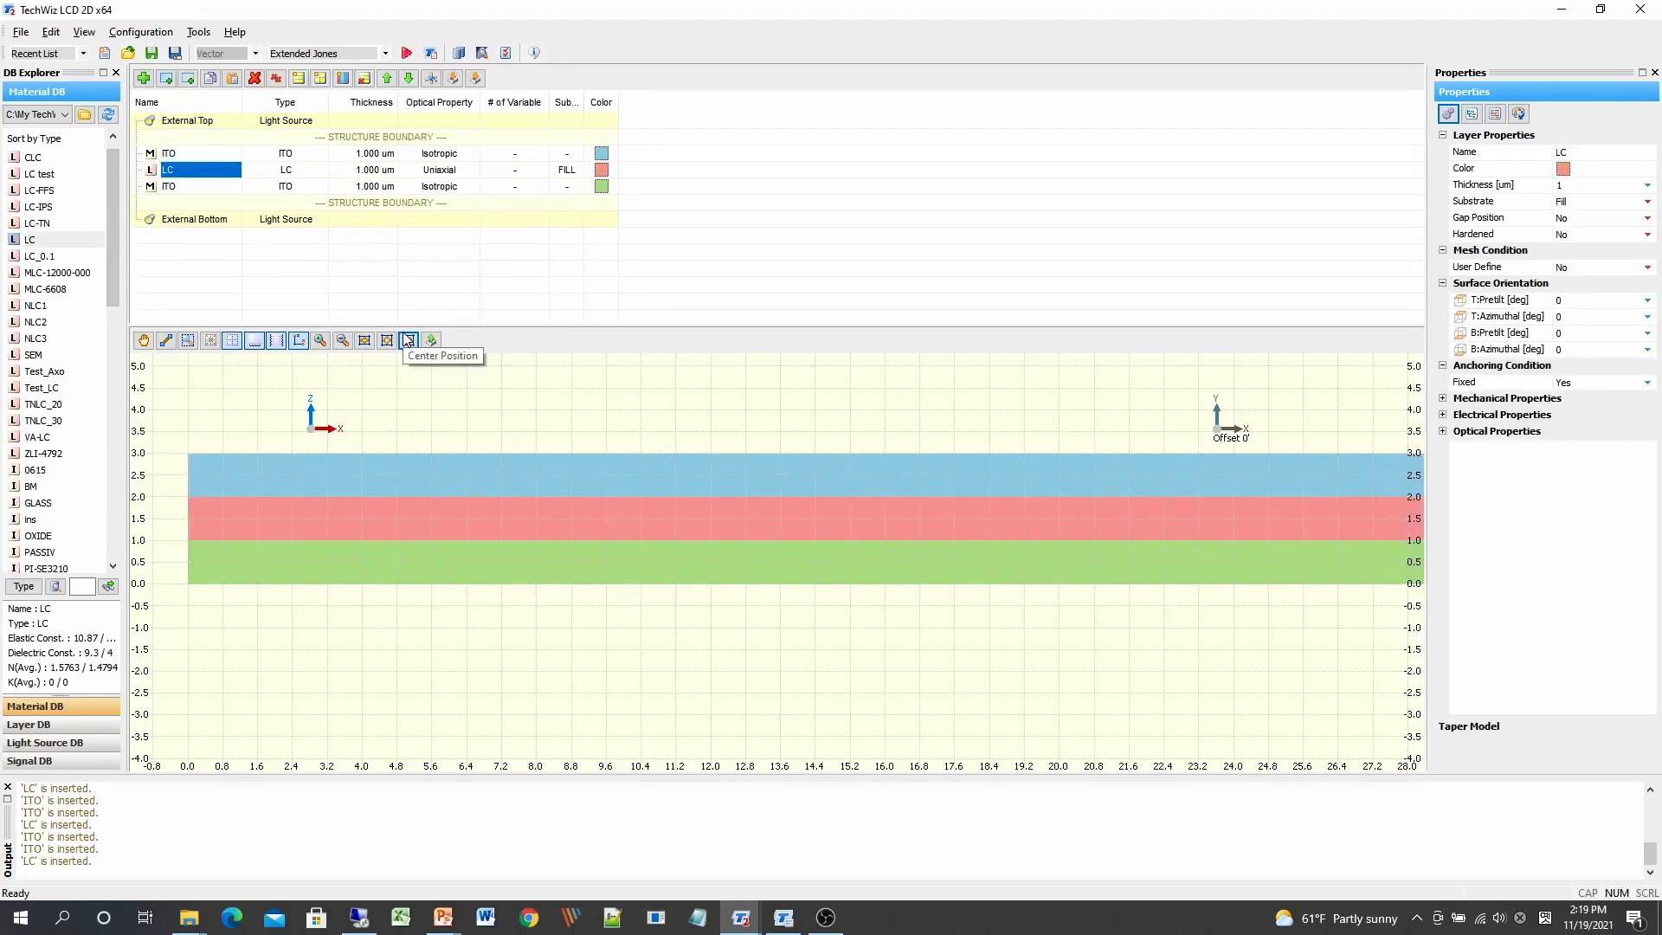
click(408, 339)
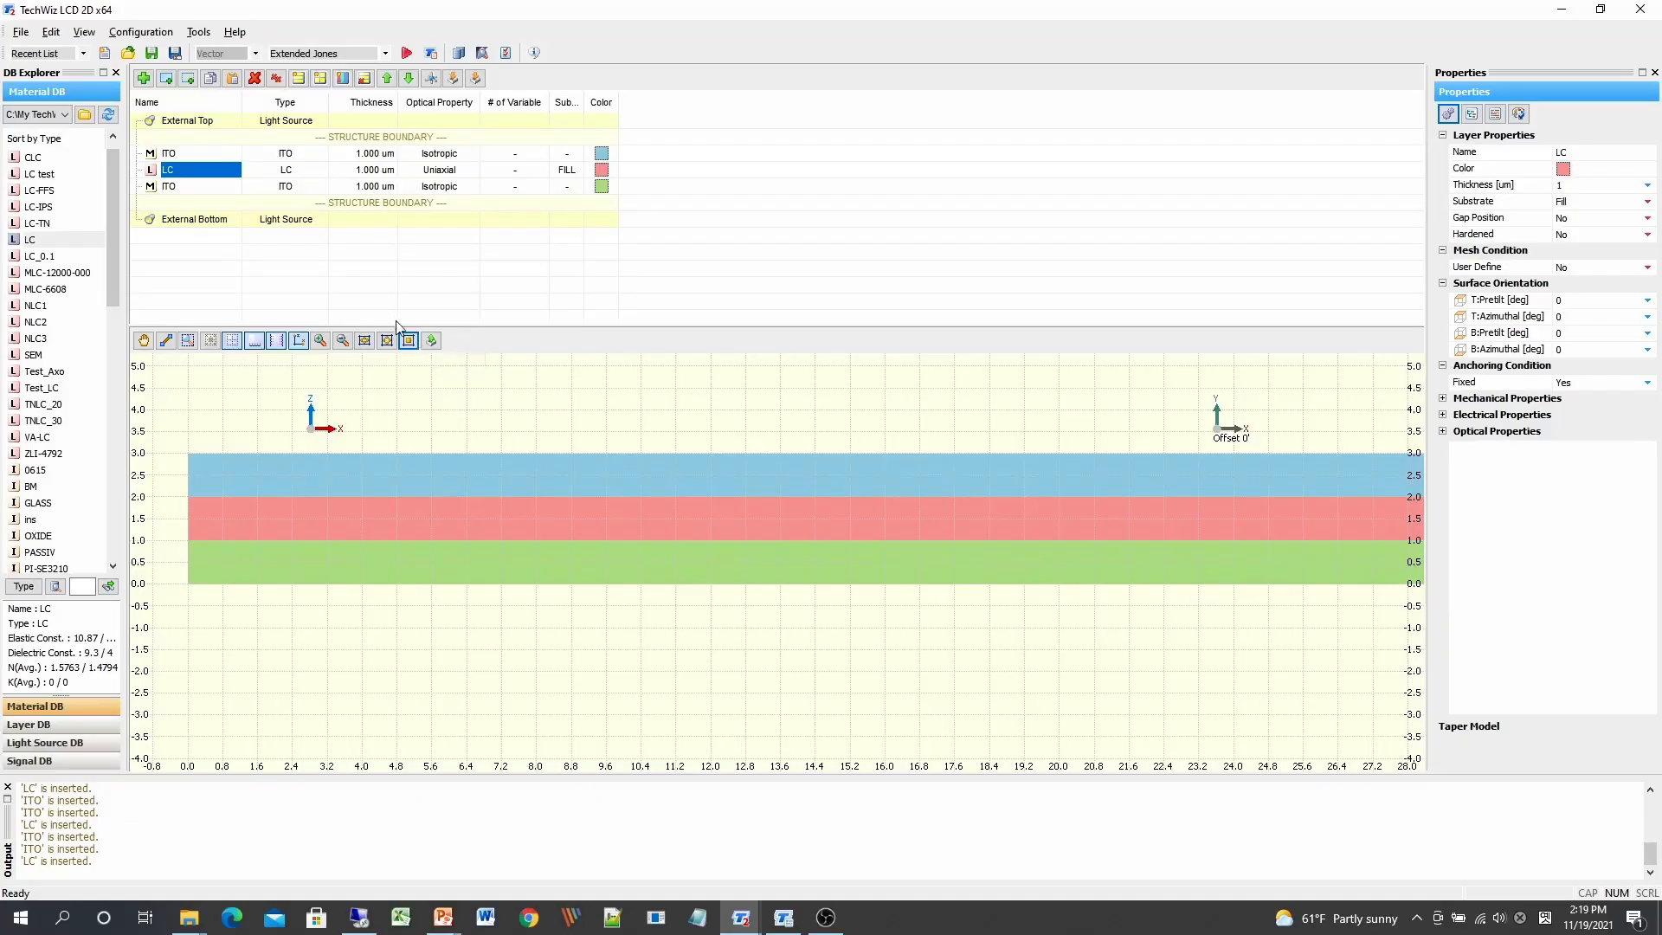
Step: Add two local masks to the LC layer
right_click(203, 175)
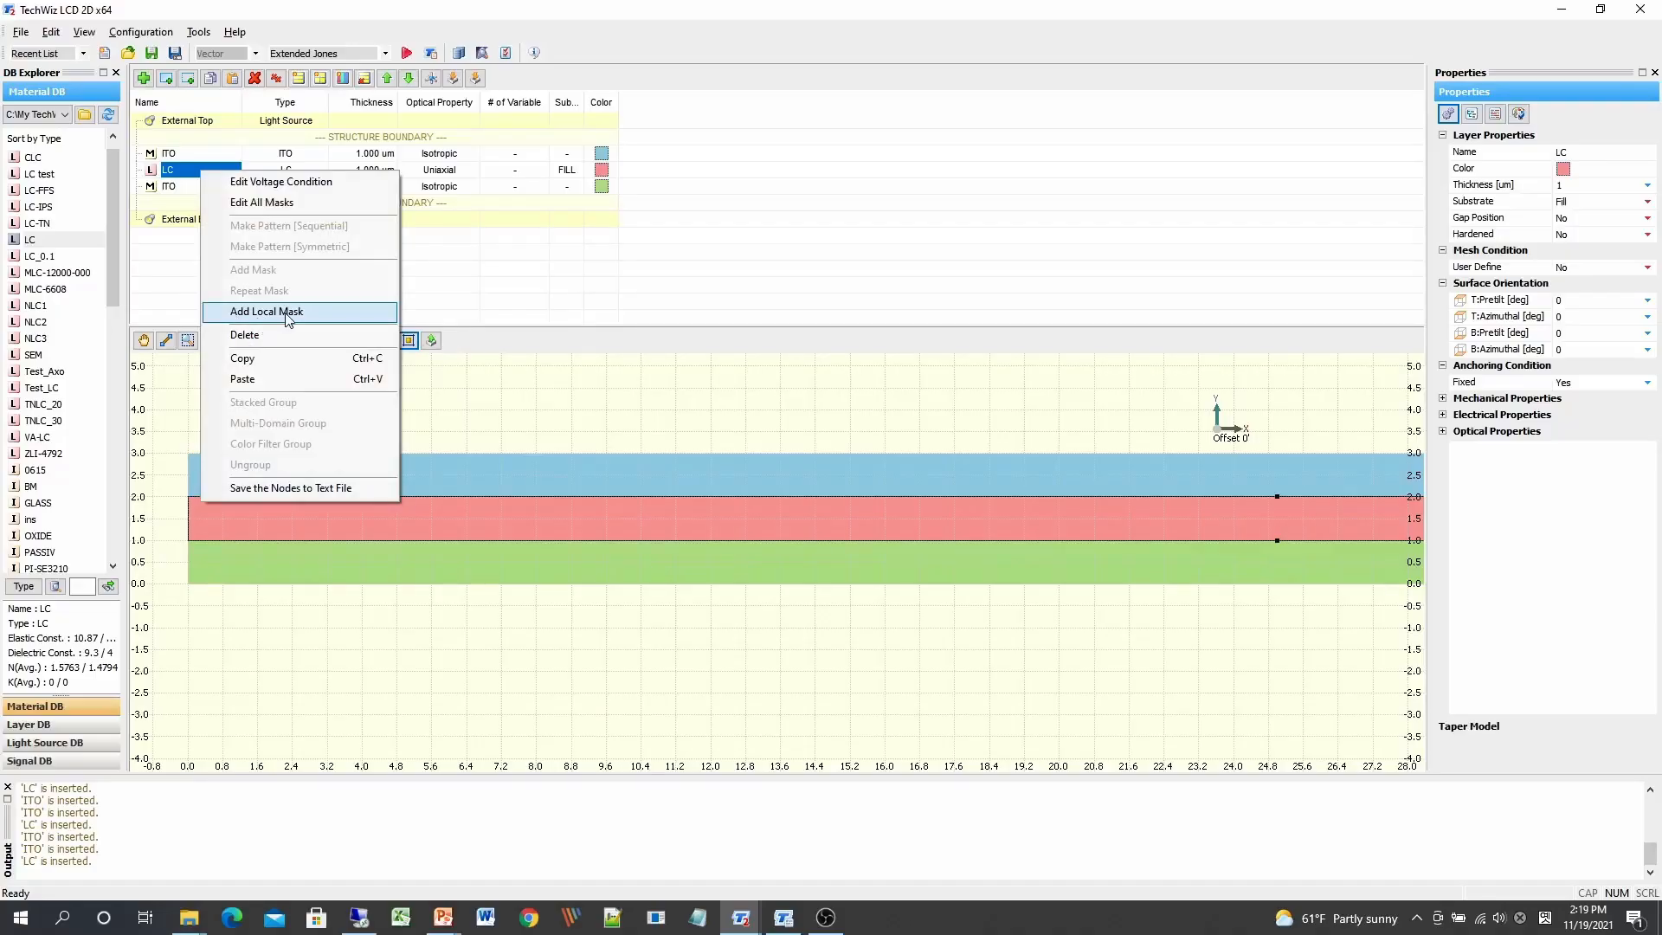
click(422, 285)
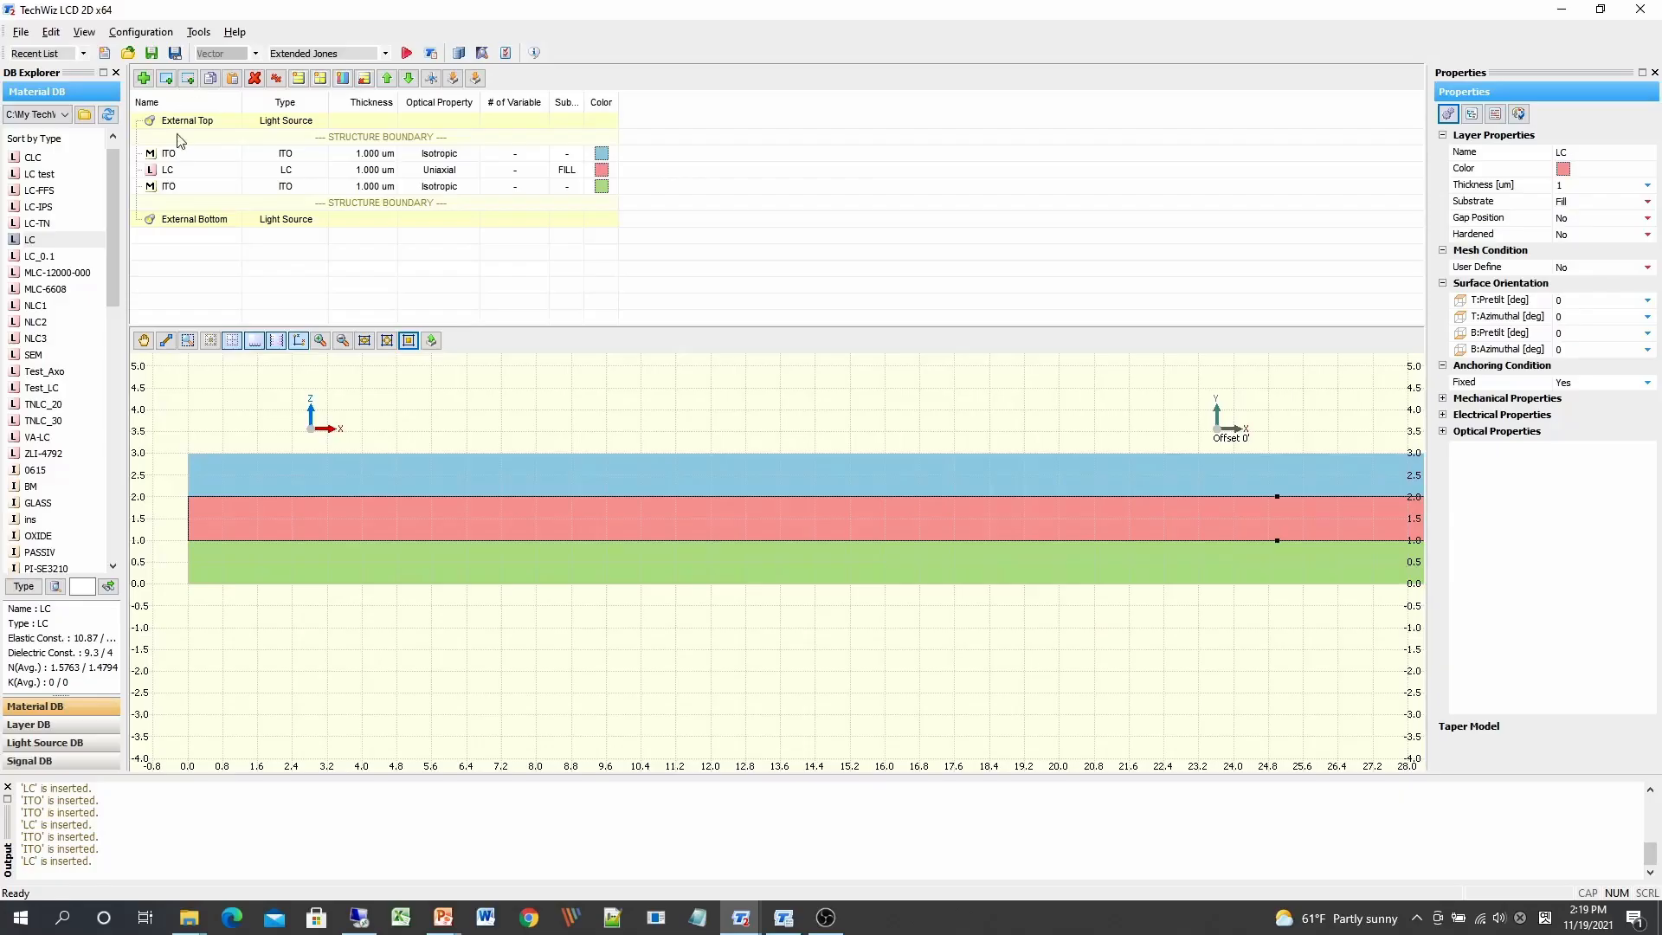
click(183, 170)
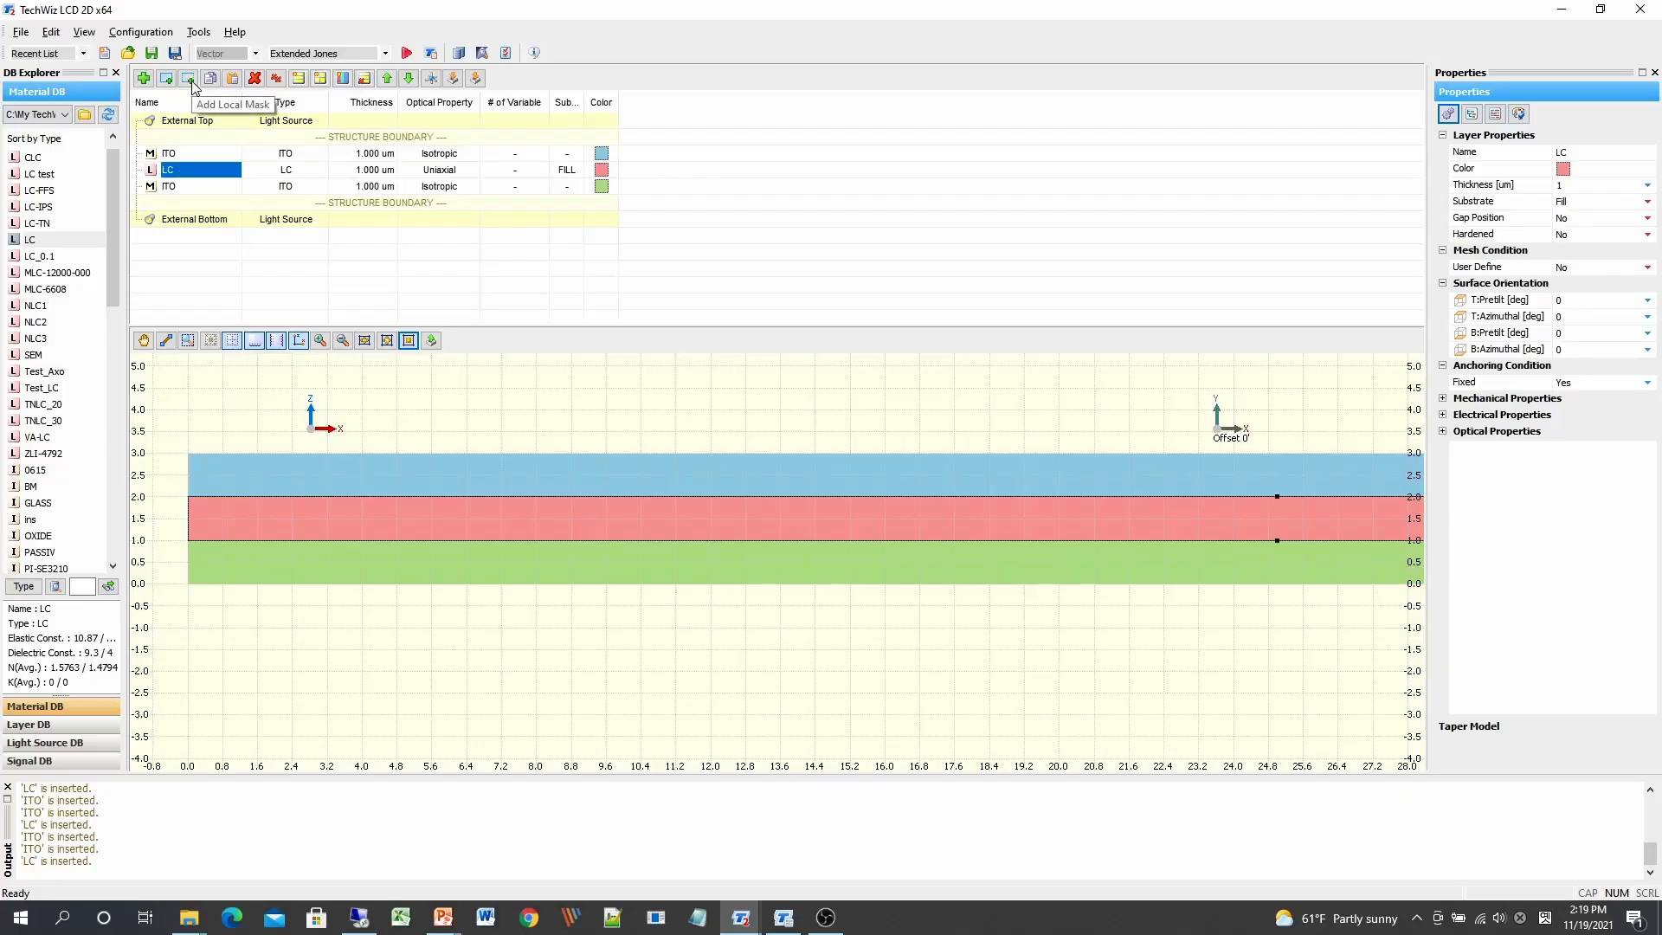
click(189, 78)
click(195, 172)
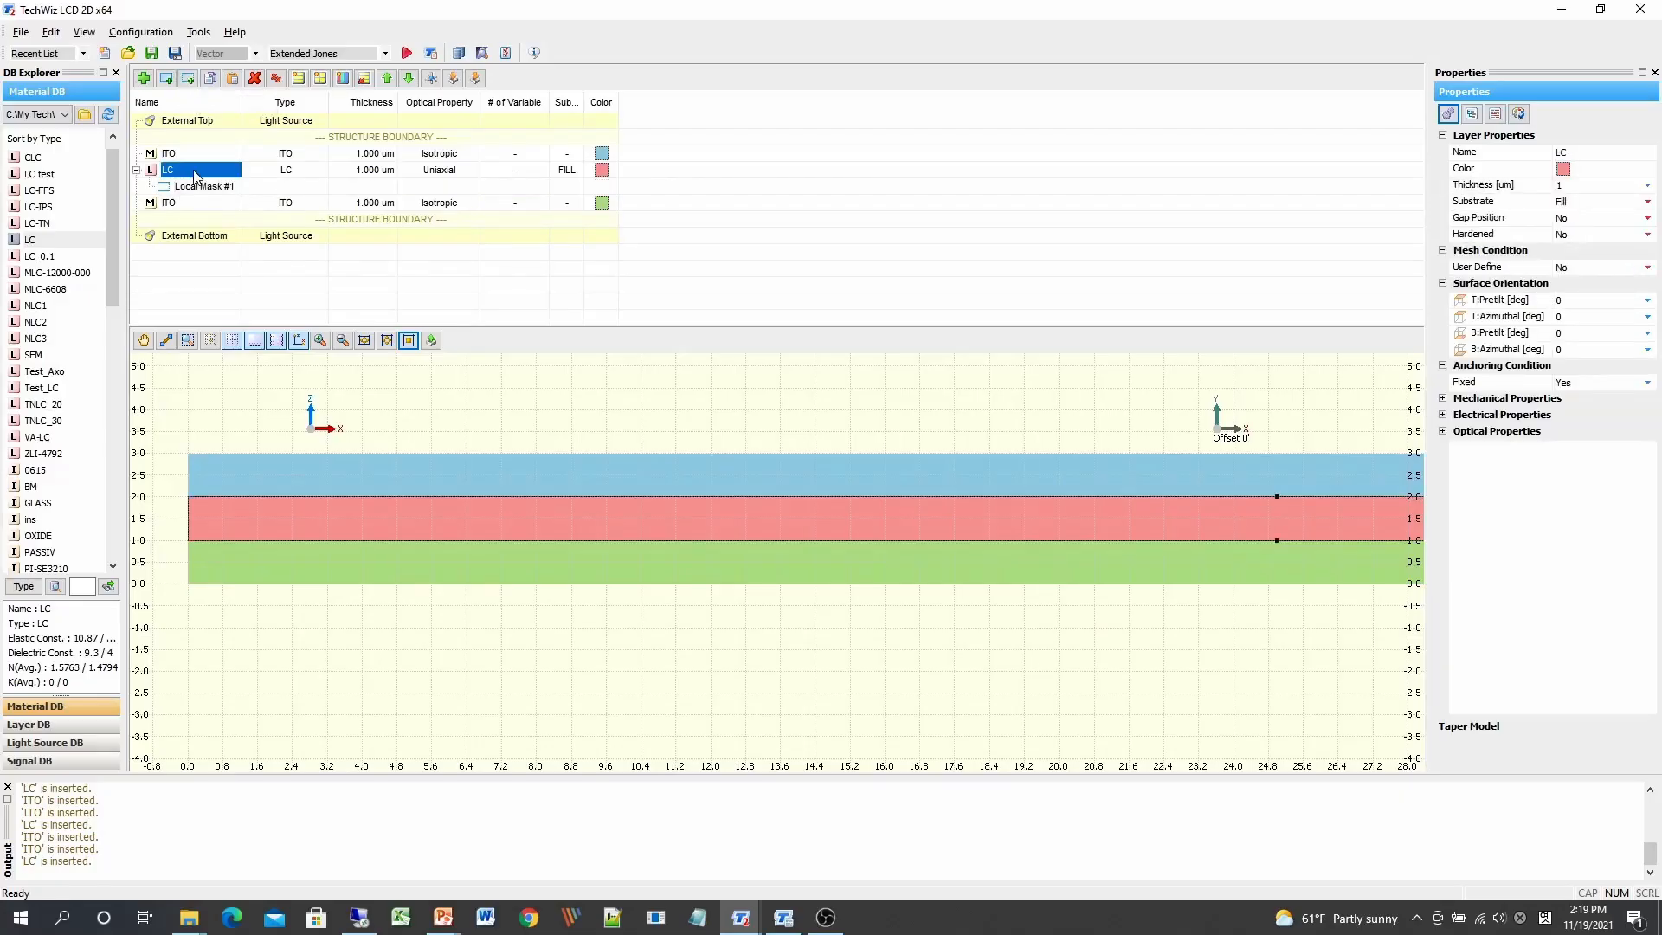
click(189, 79)
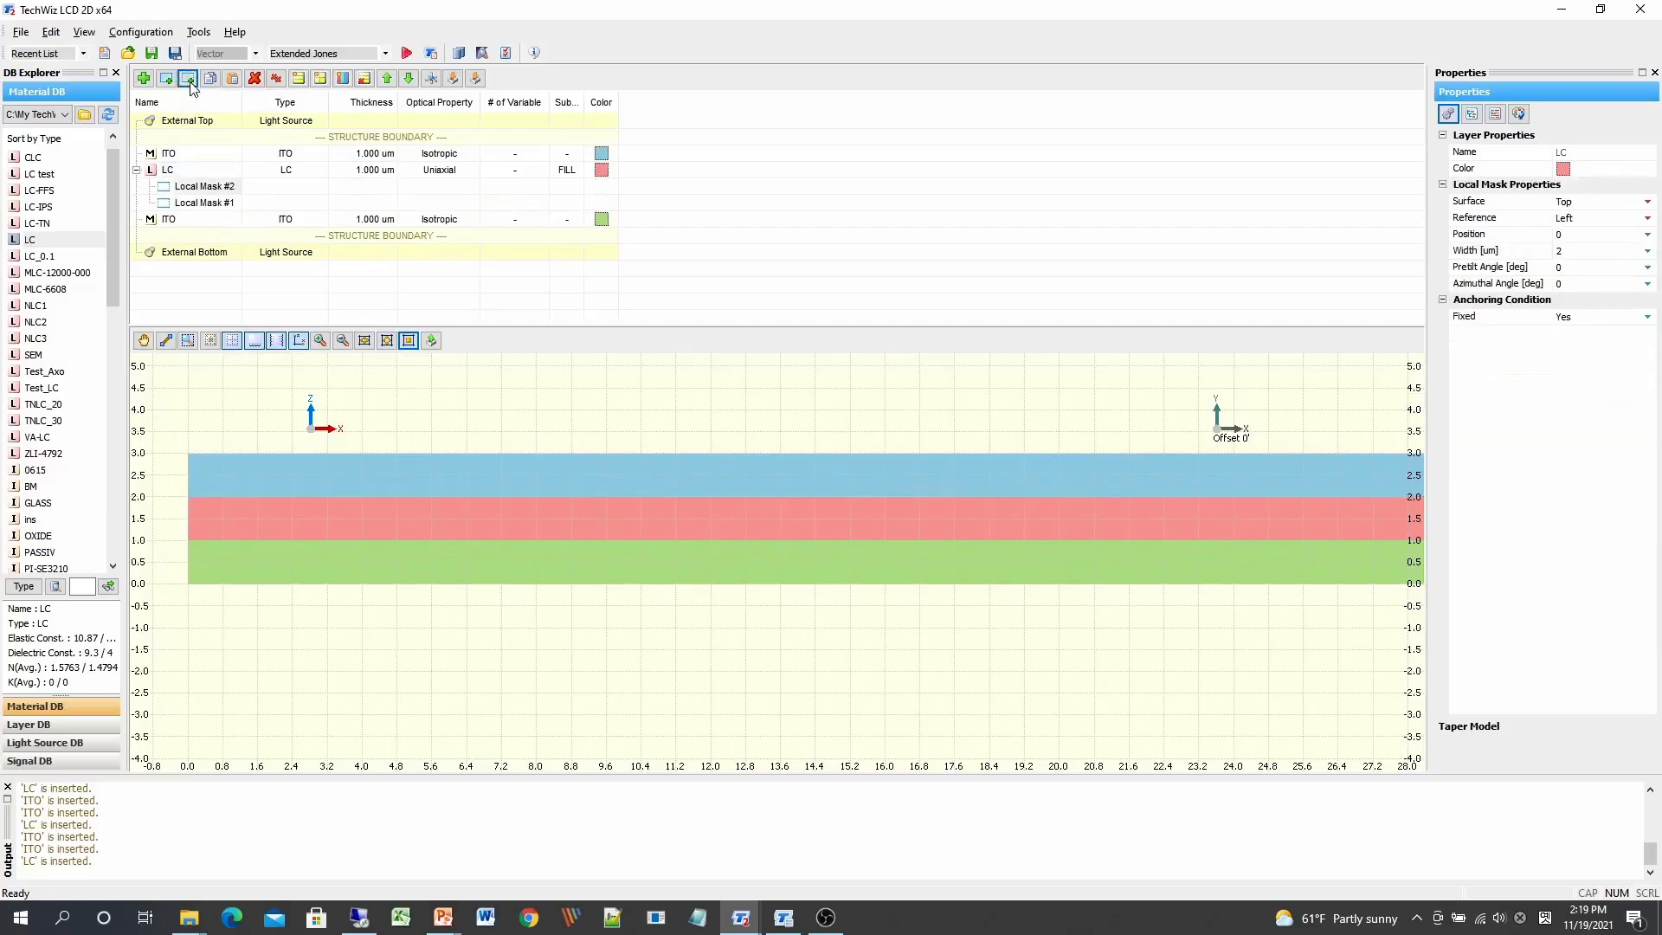
click(367, 293)
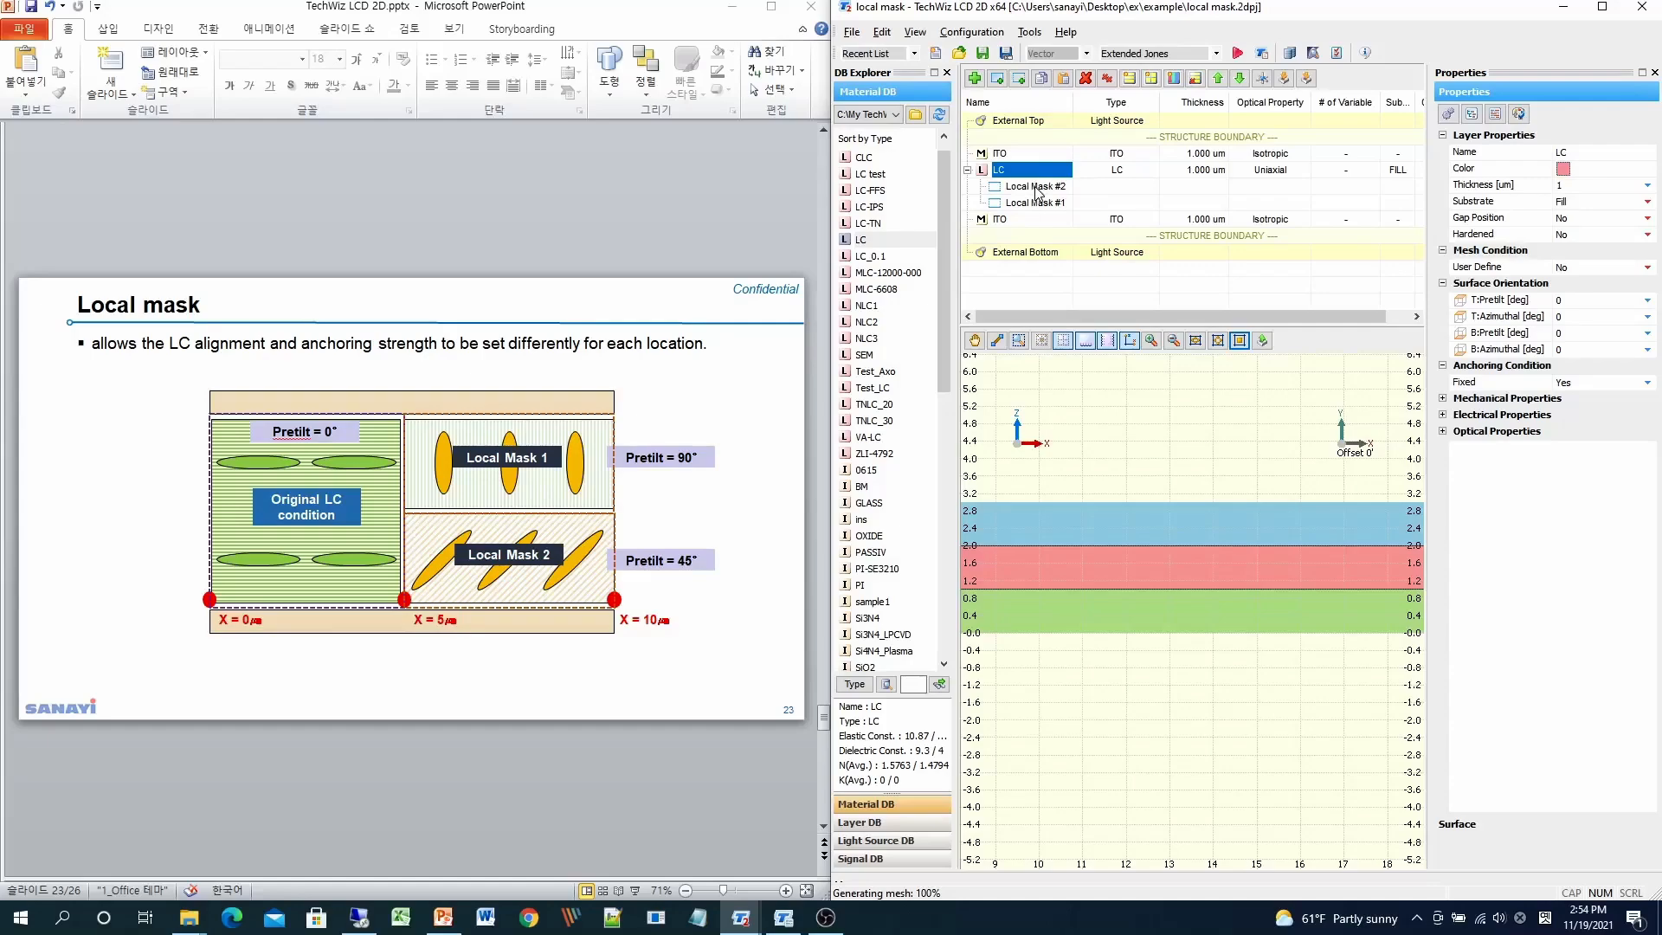
Step: Review the LC layer's orientation and local mask settings, and set the surface of Local Mask #2 to Bottom
click(1037, 187)
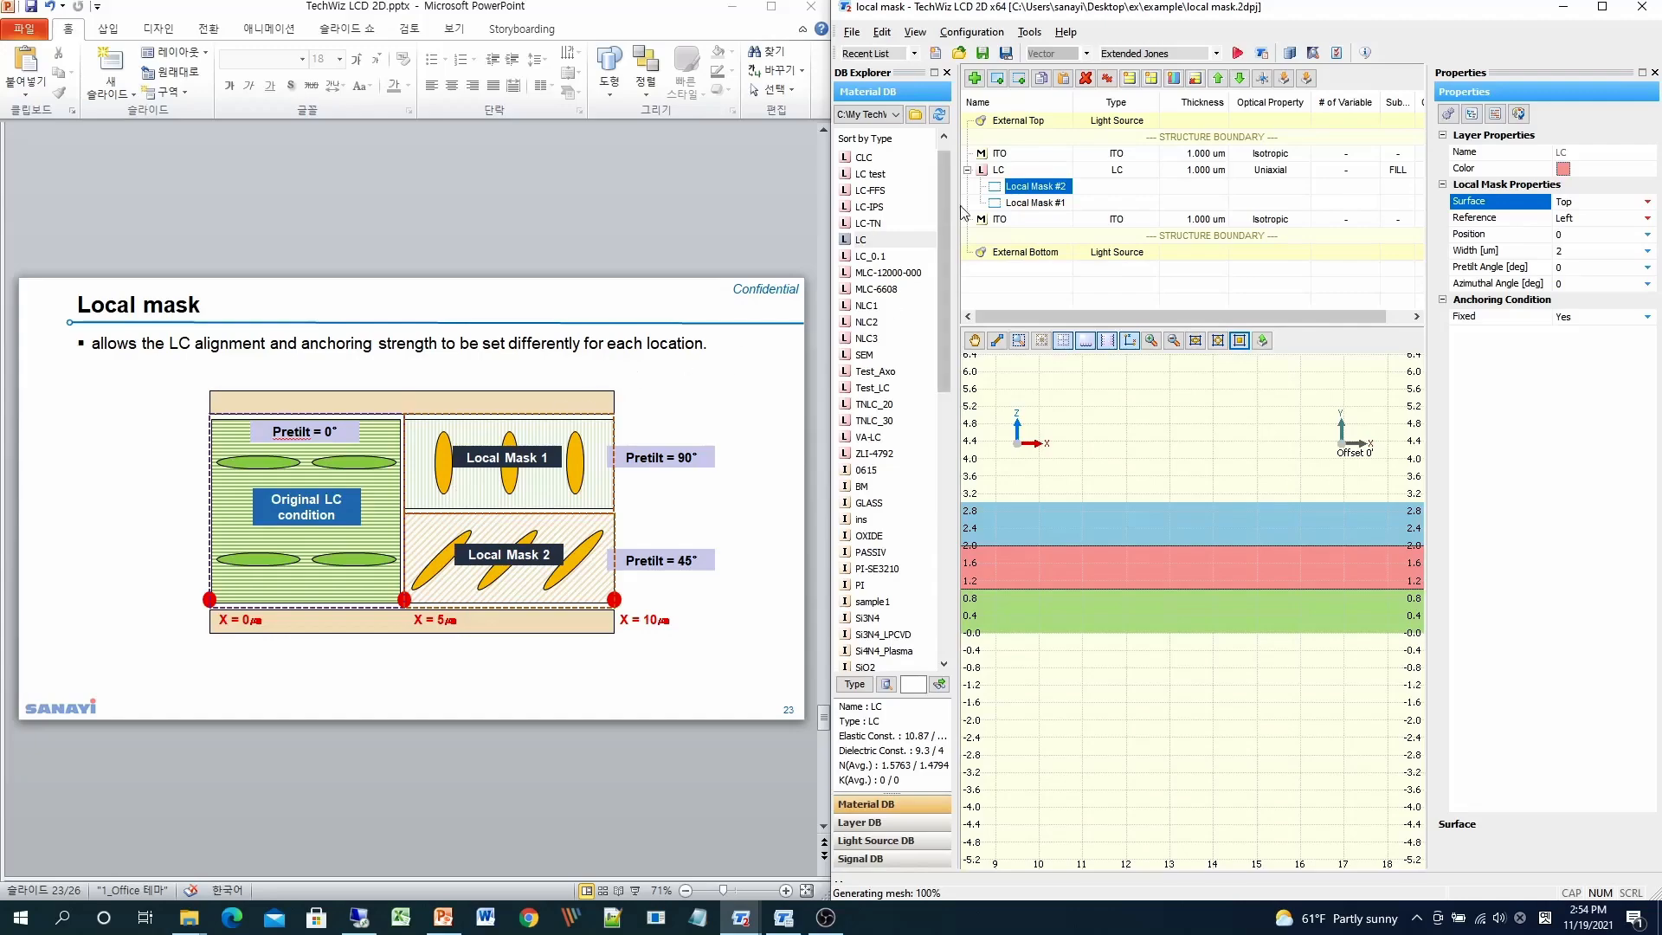
click(1011, 172)
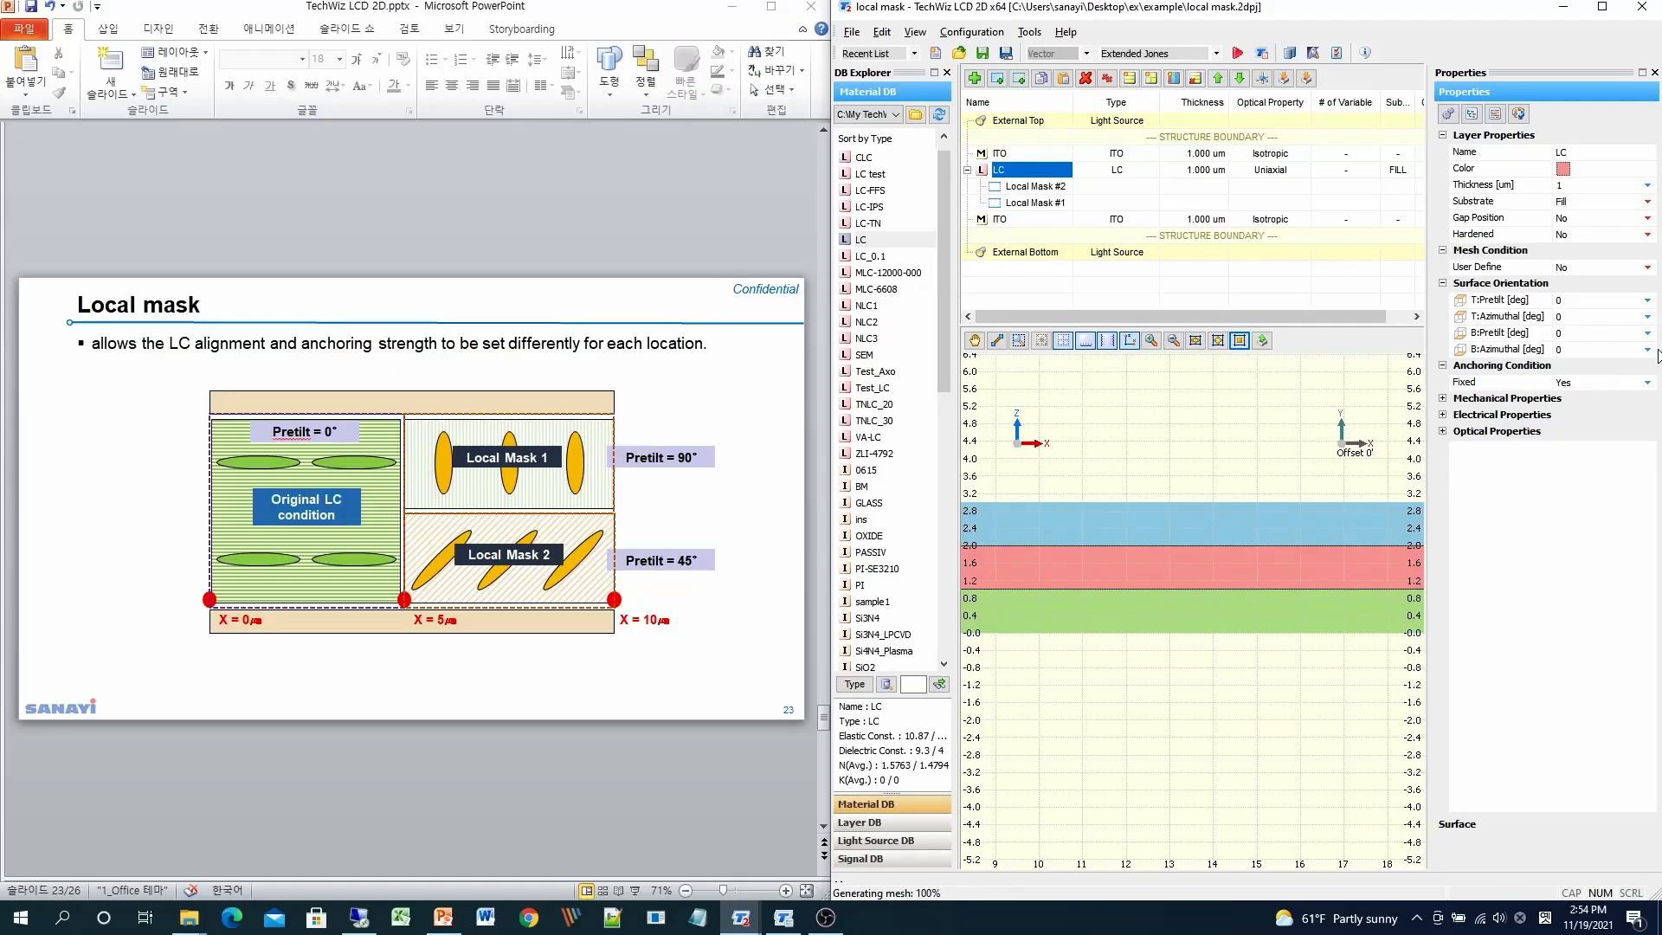
click(1049, 204)
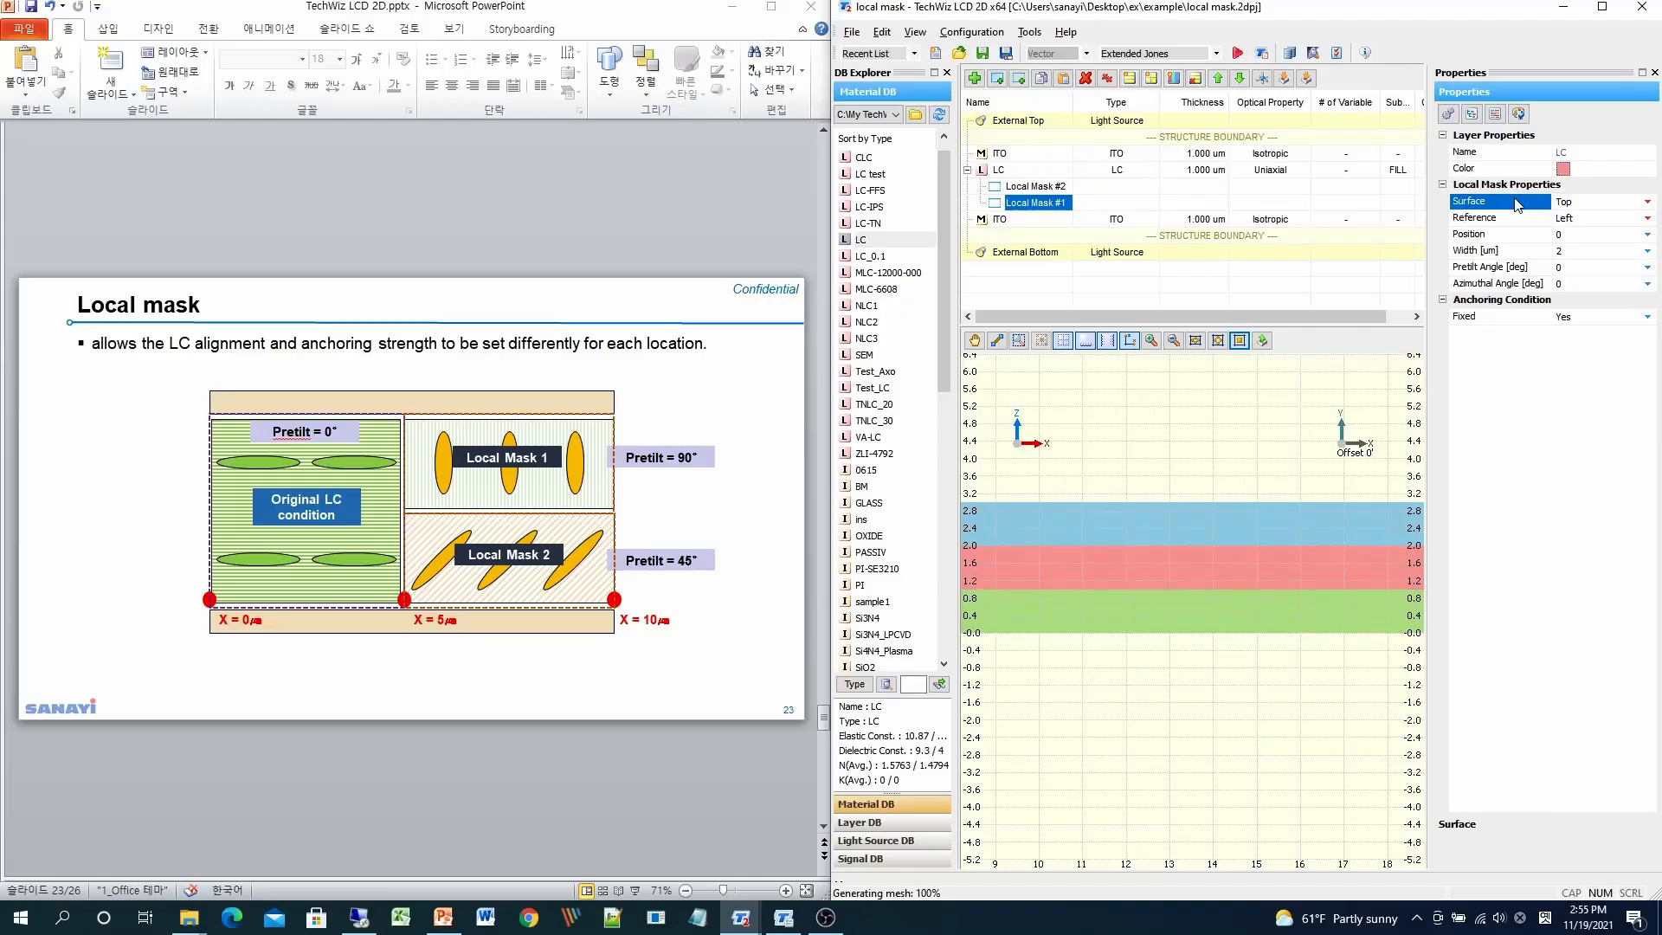
click(1613, 205)
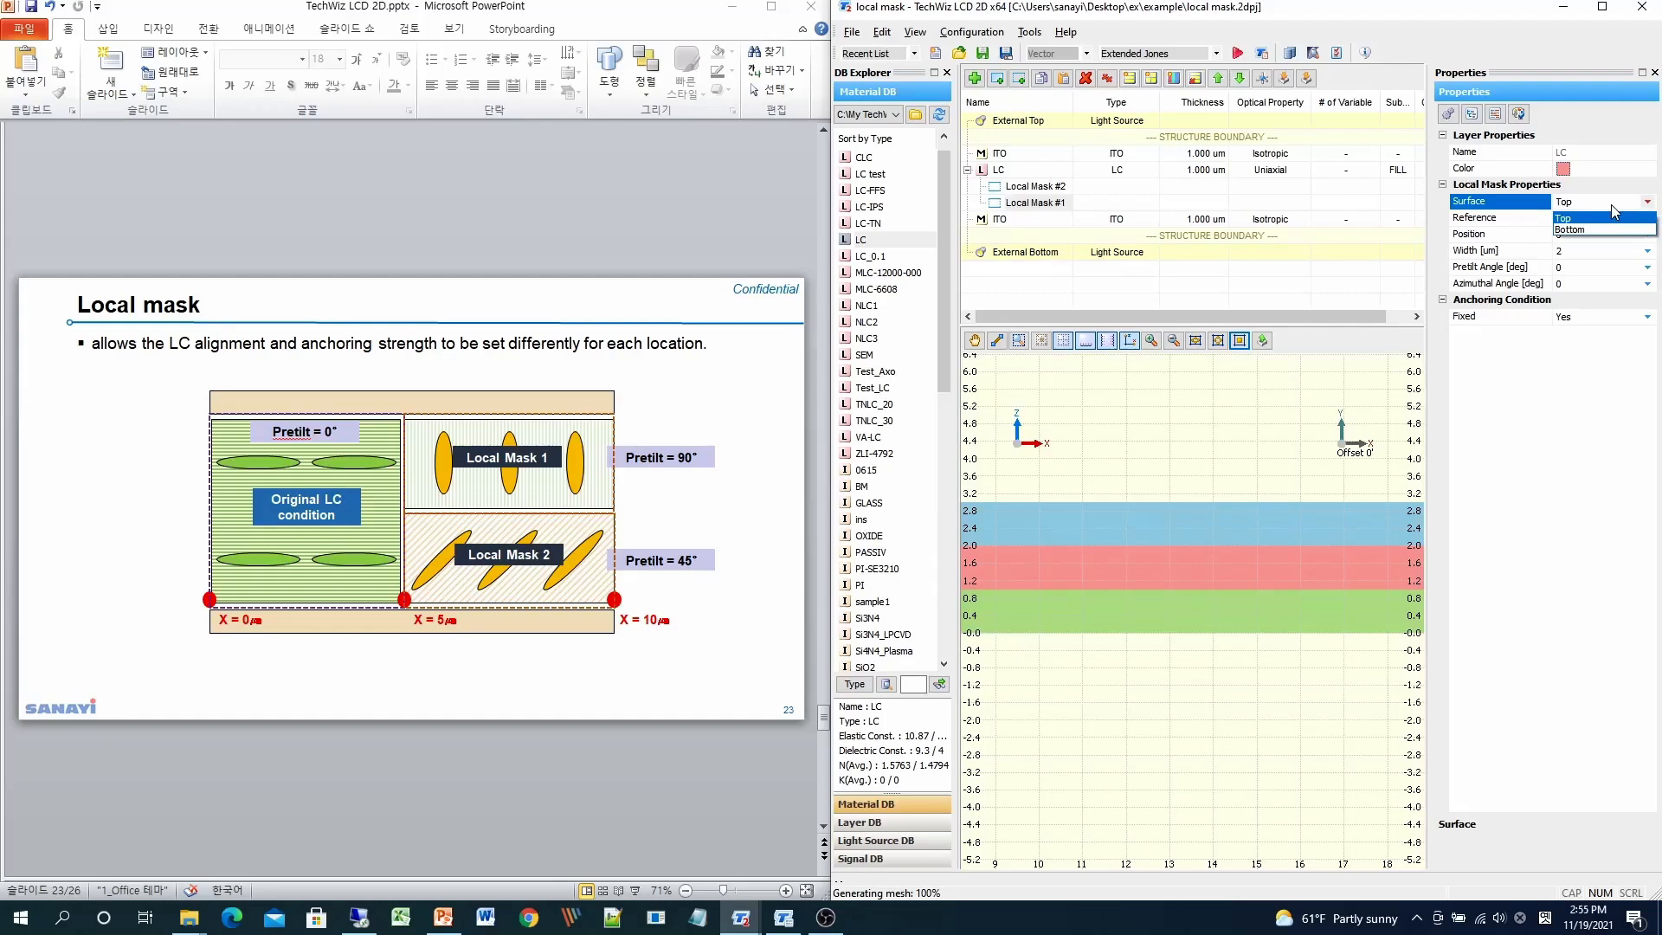
click(674, 640)
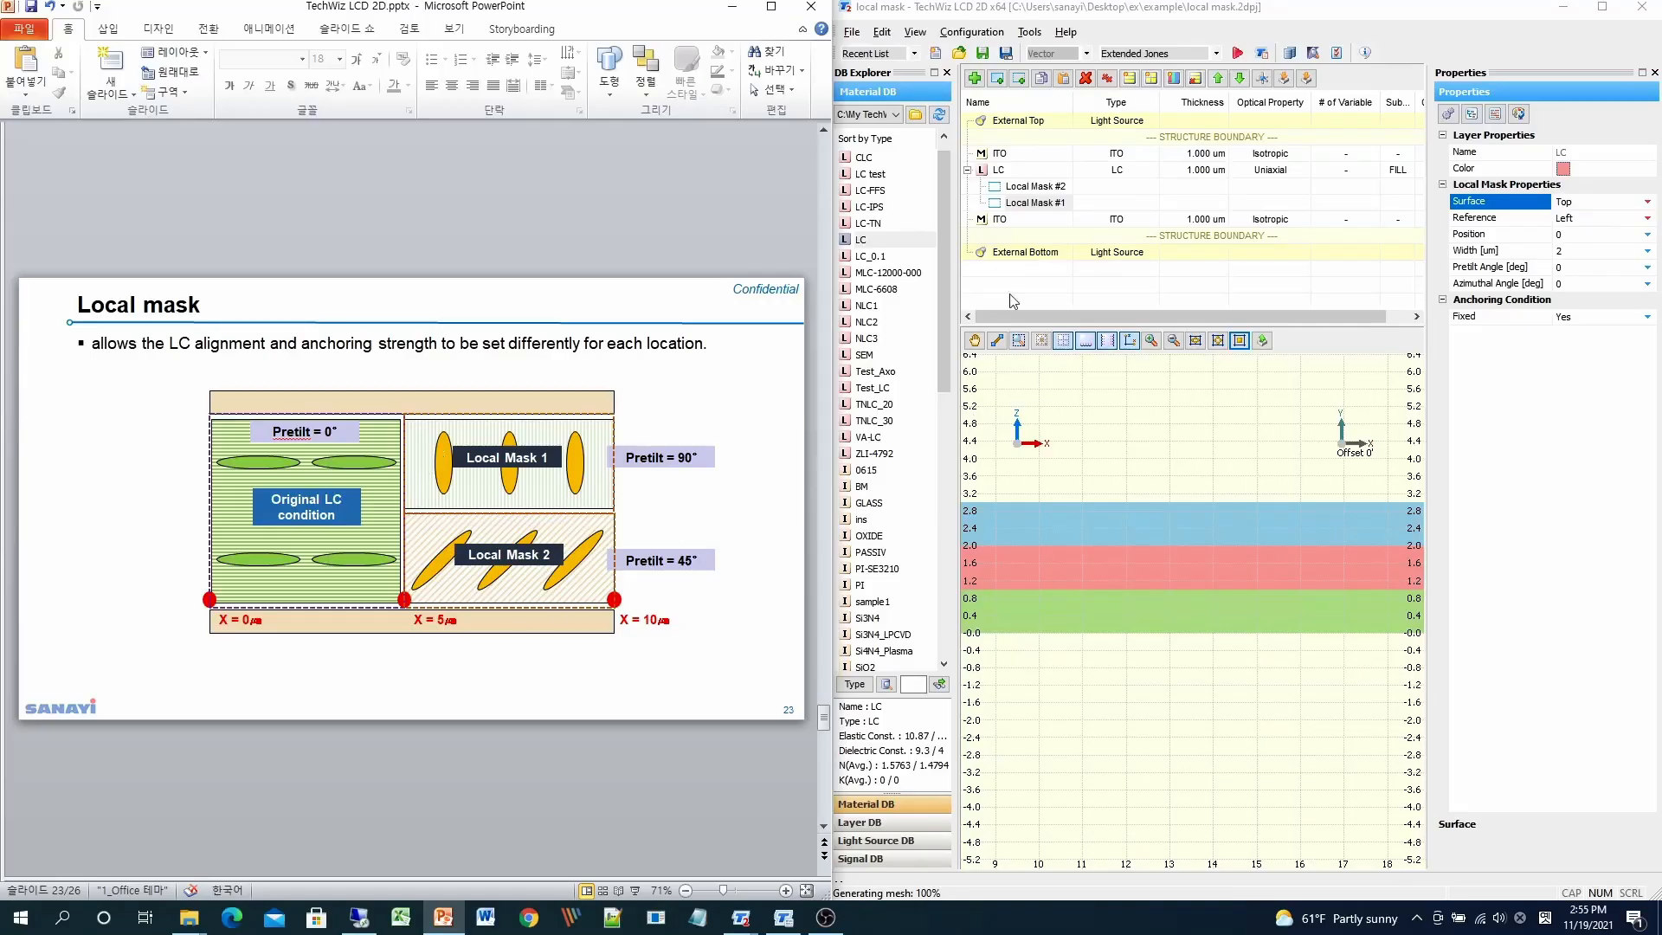
click(1020, 187)
click(1577, 204)
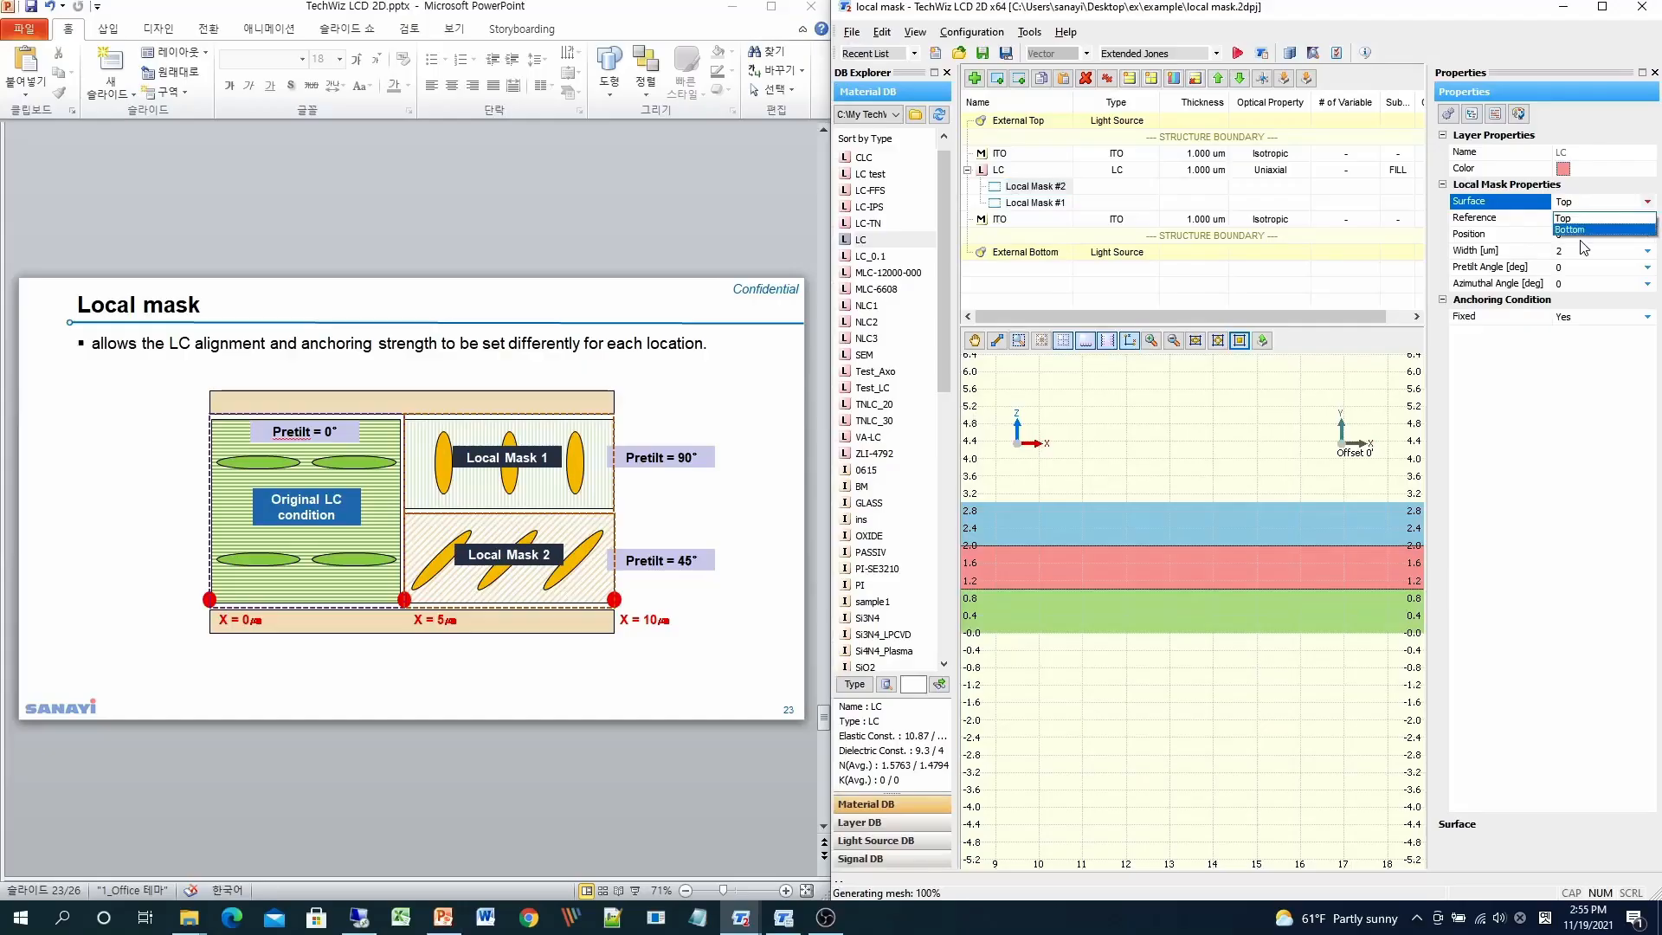
click(1583, 236)
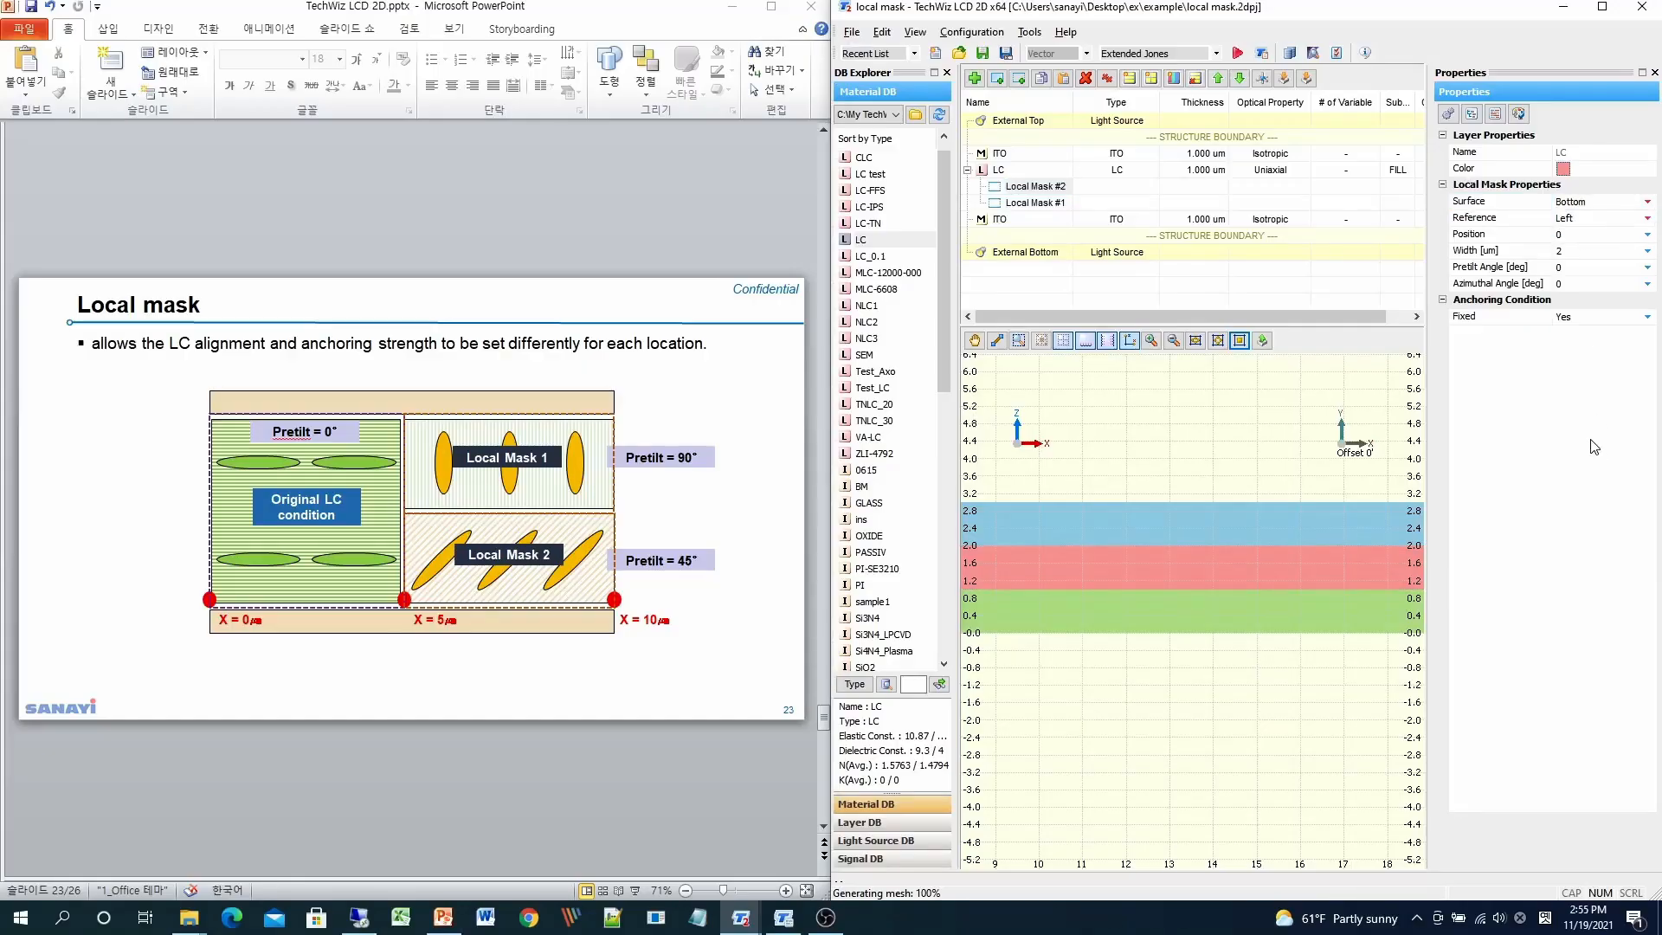
Step: Set Local Mask #2's position to 5 and its width to 5 um, measured from the Left reference
click(1499, 220)
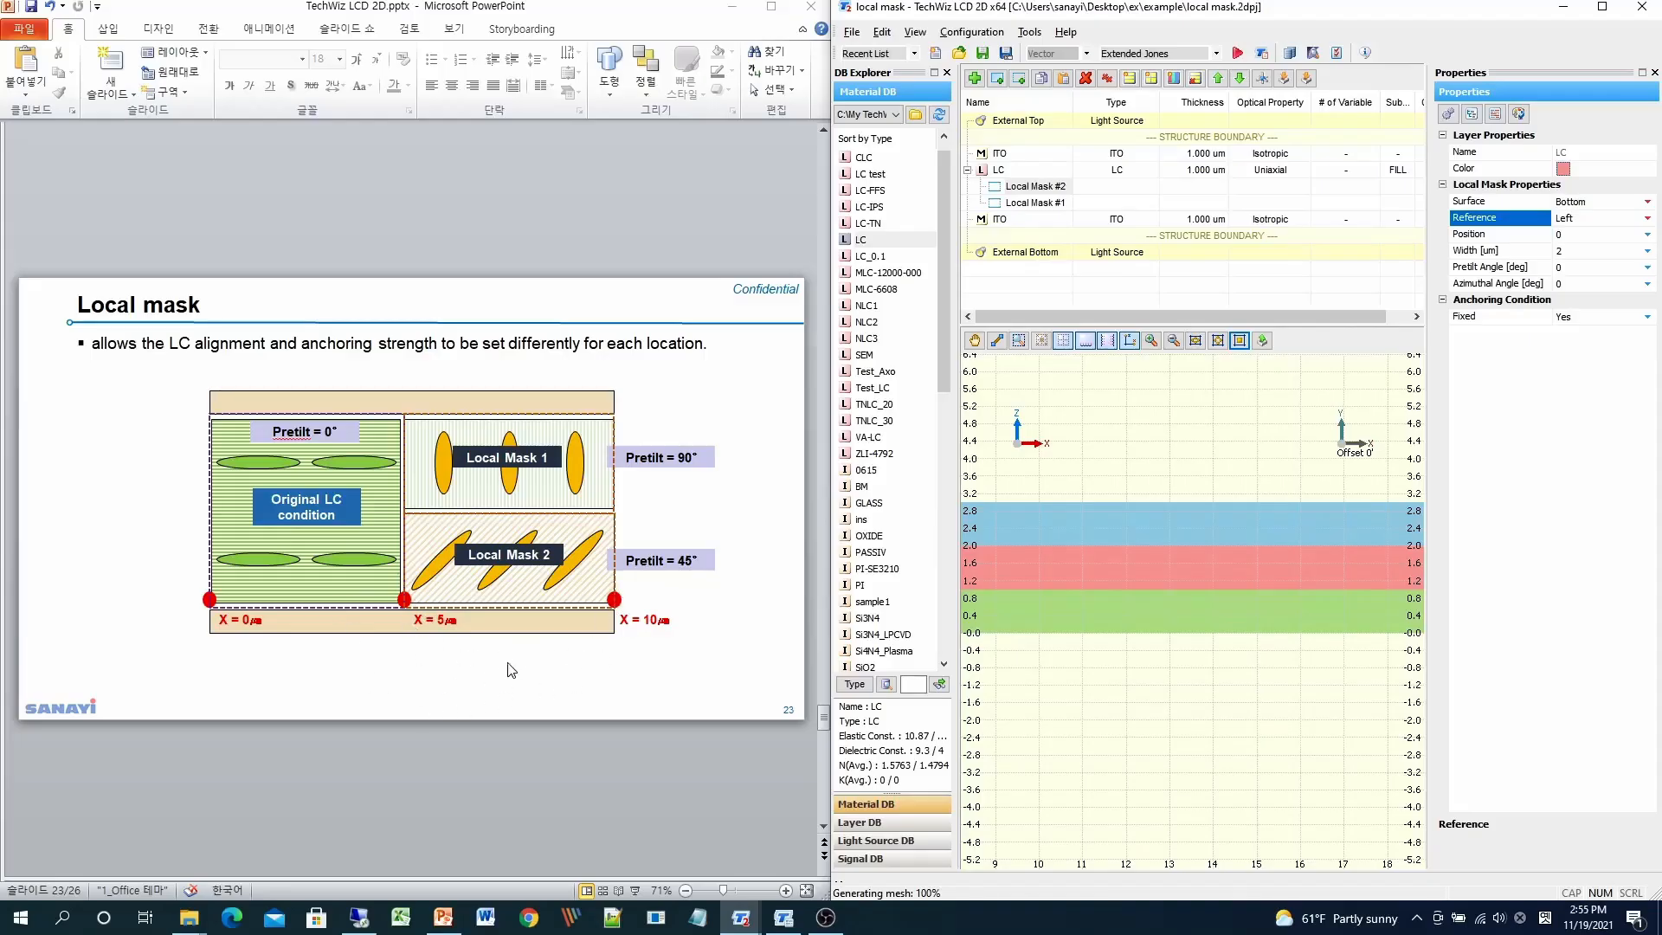
click(1581, 232)
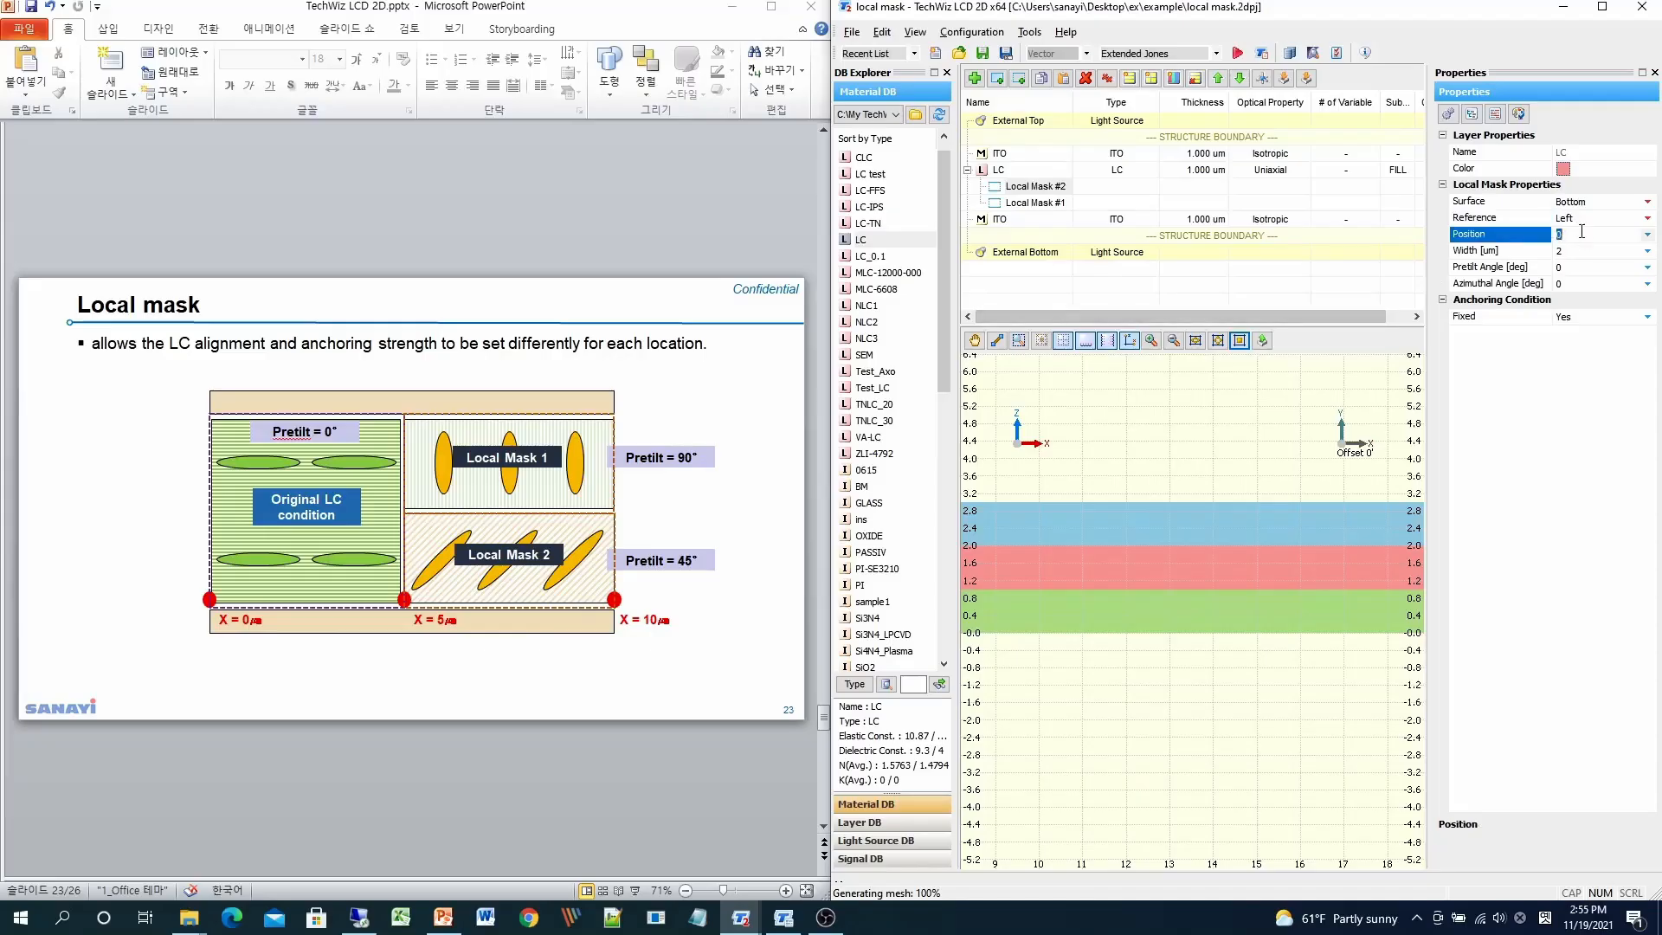
click(1566, 252)
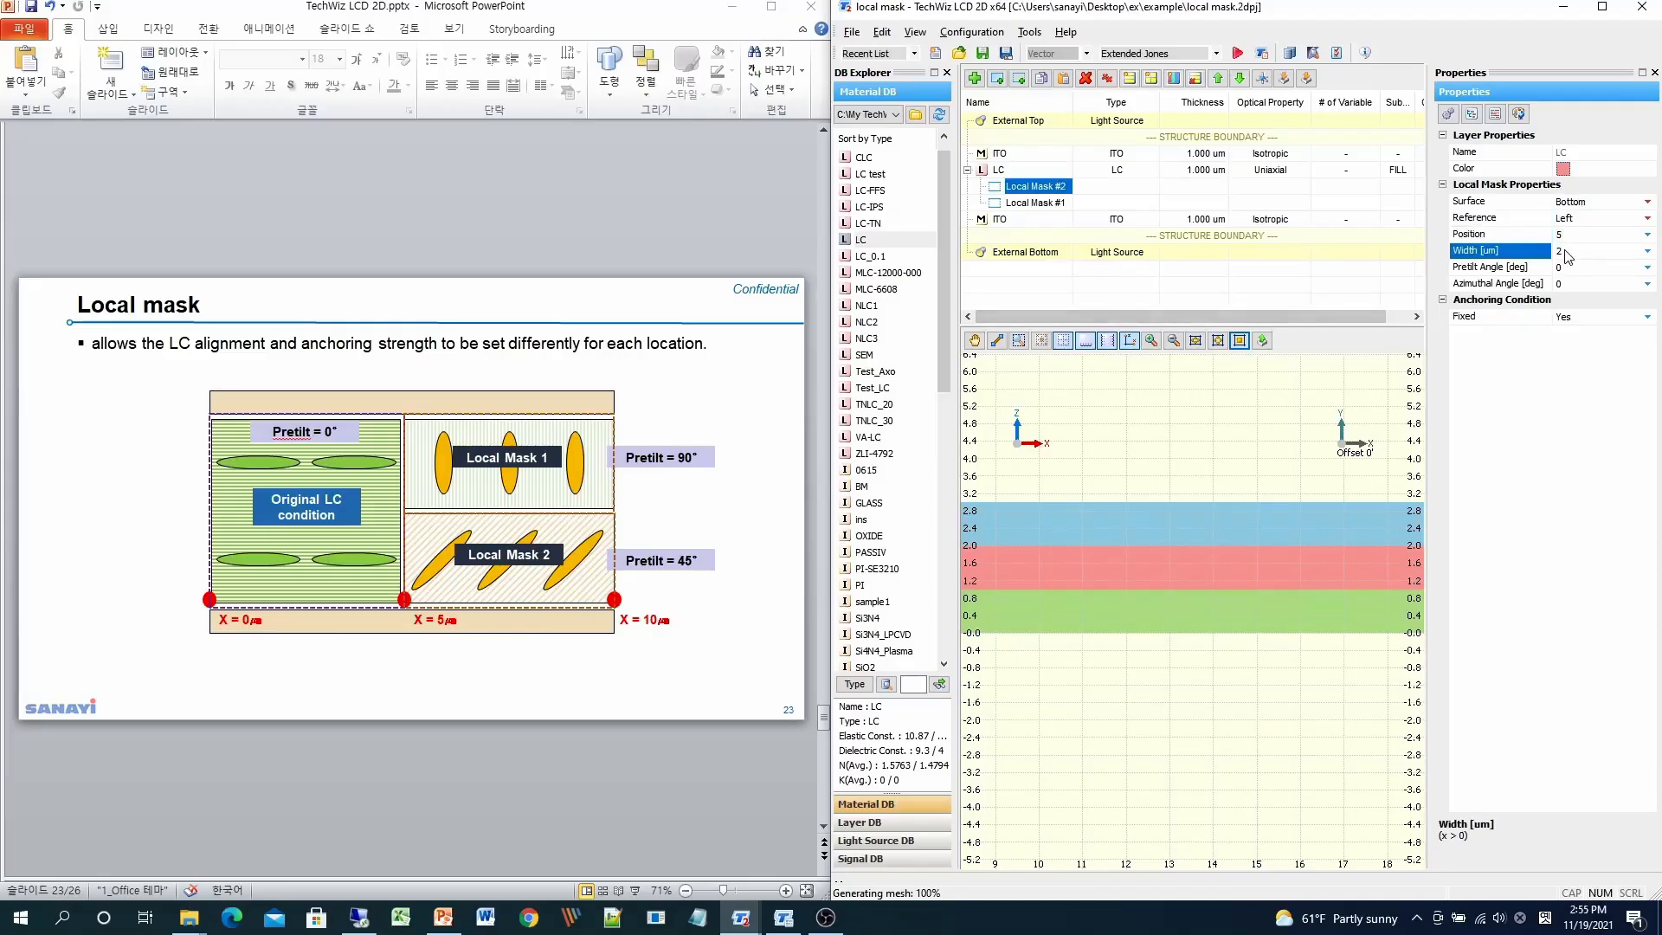
click(1565, 251)
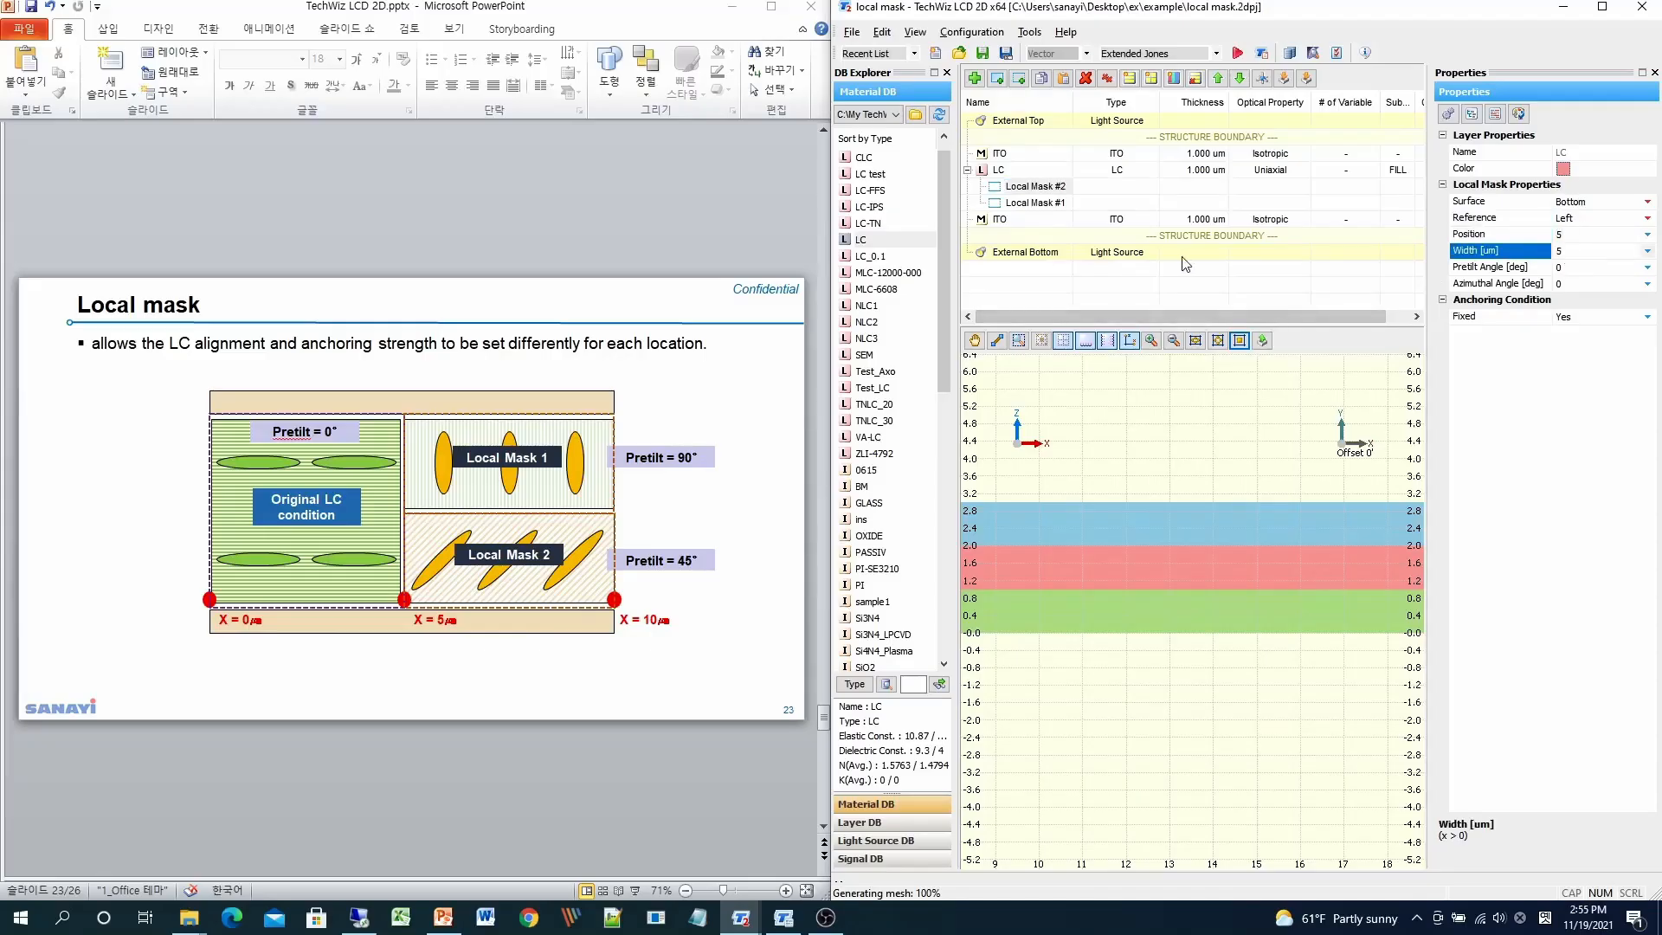
Step: Set Local Mask #1's position to 5 and its width to 5 um
click(1034, 203)
click(1586, 234)
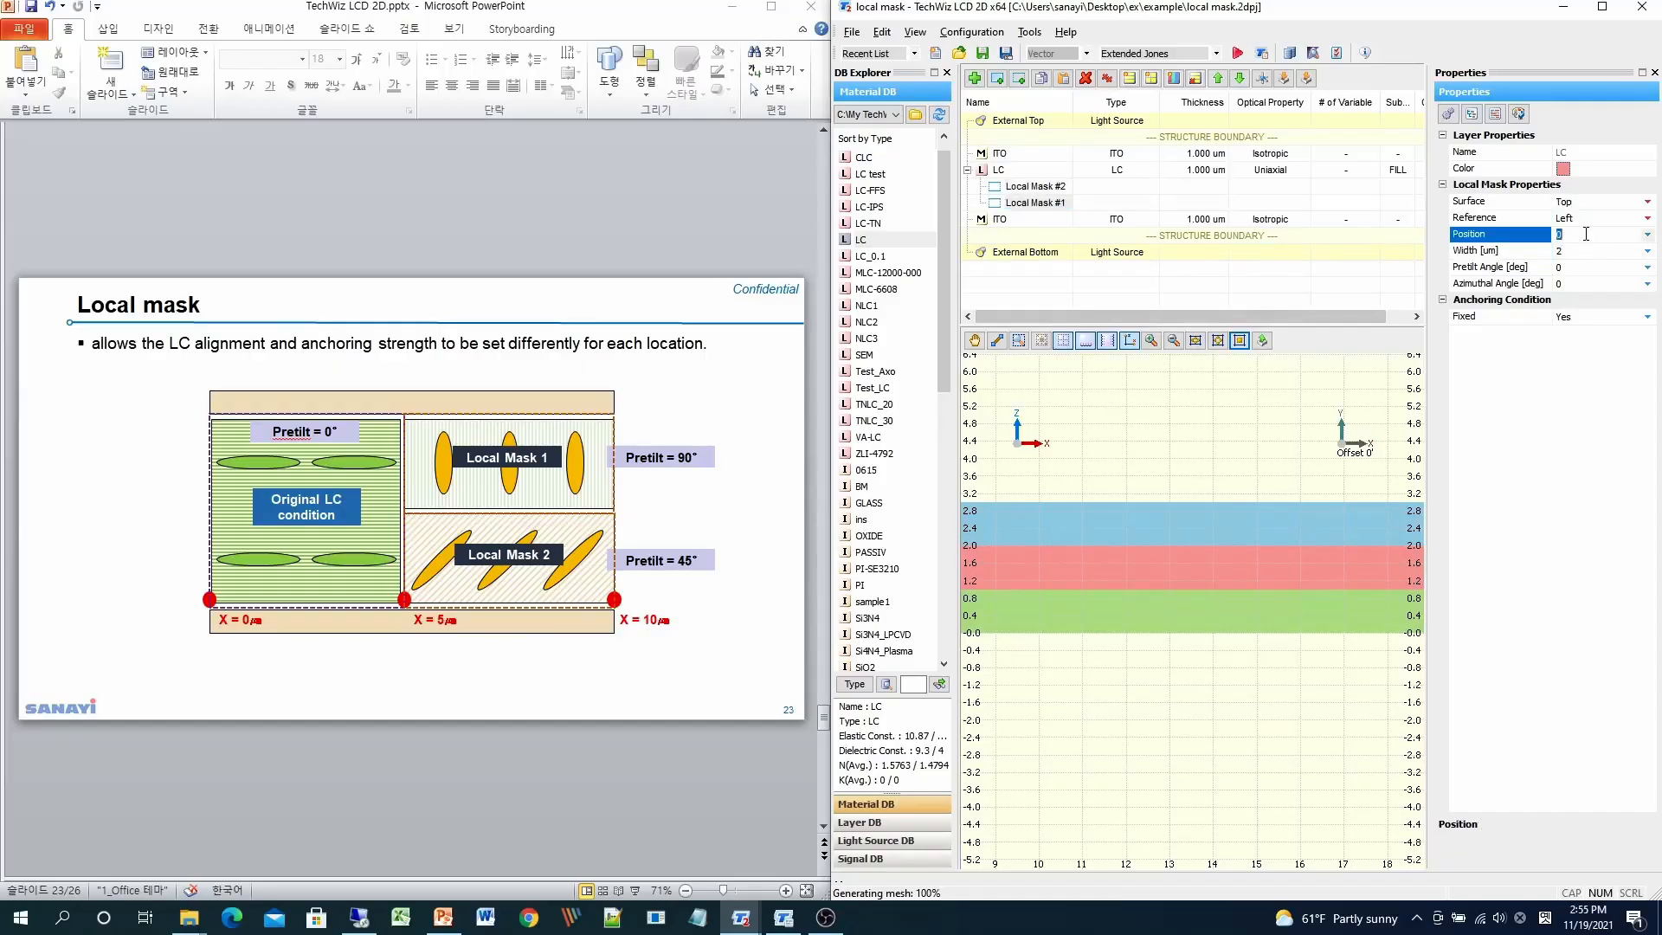
click(1563, 251)
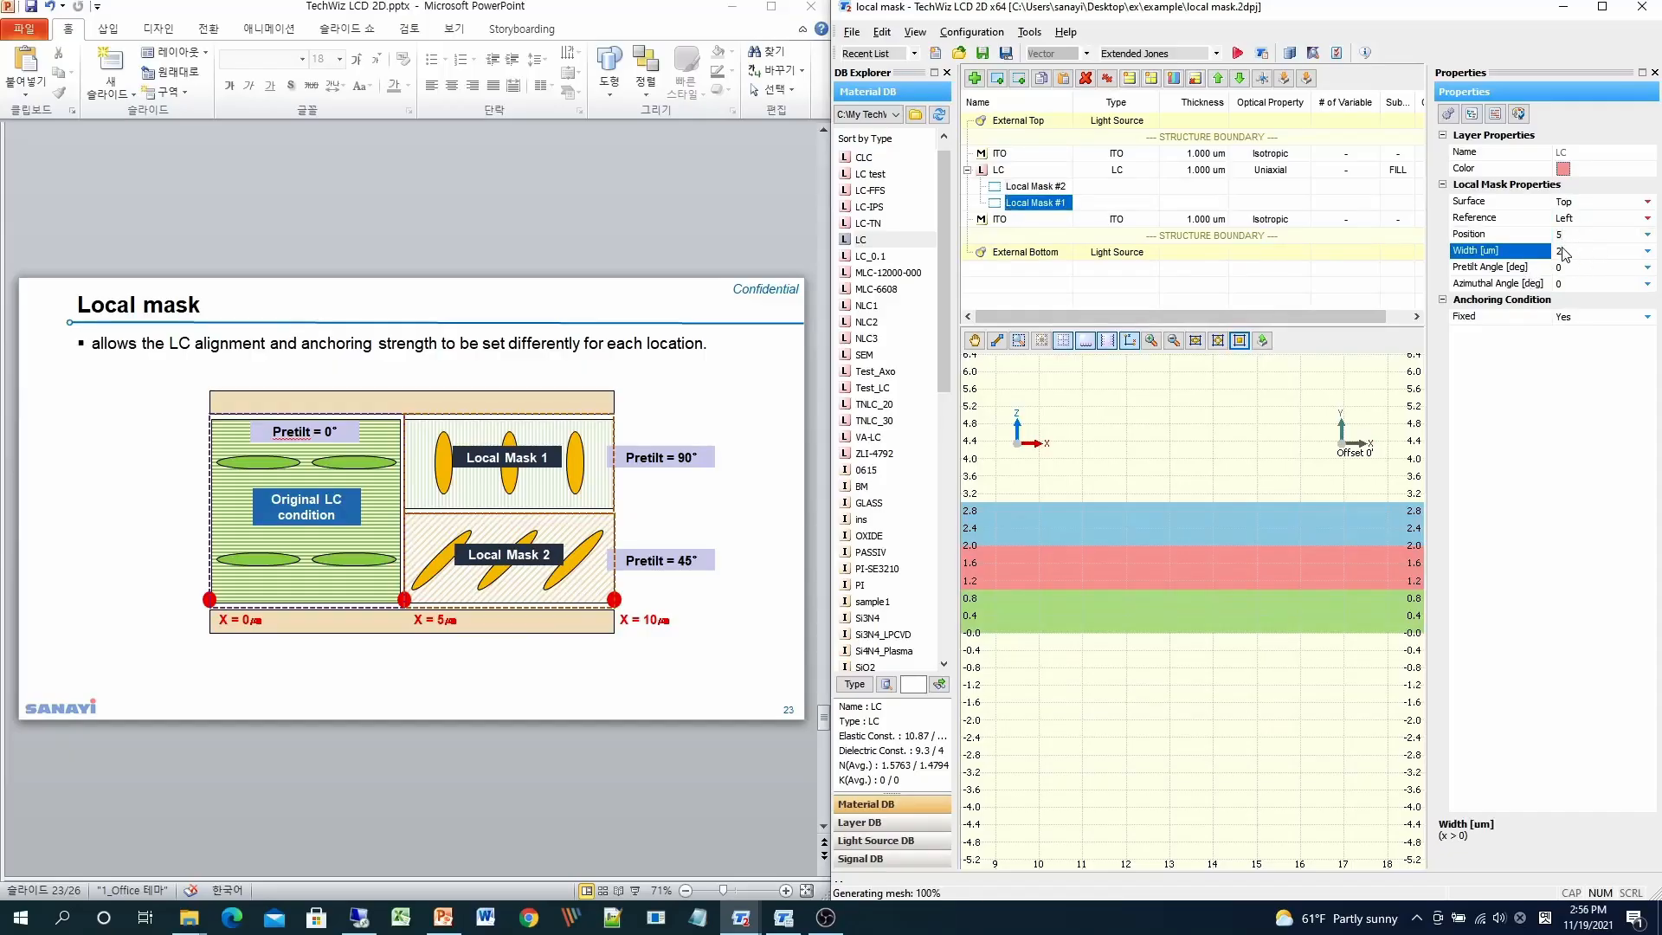
click(1567, 250)
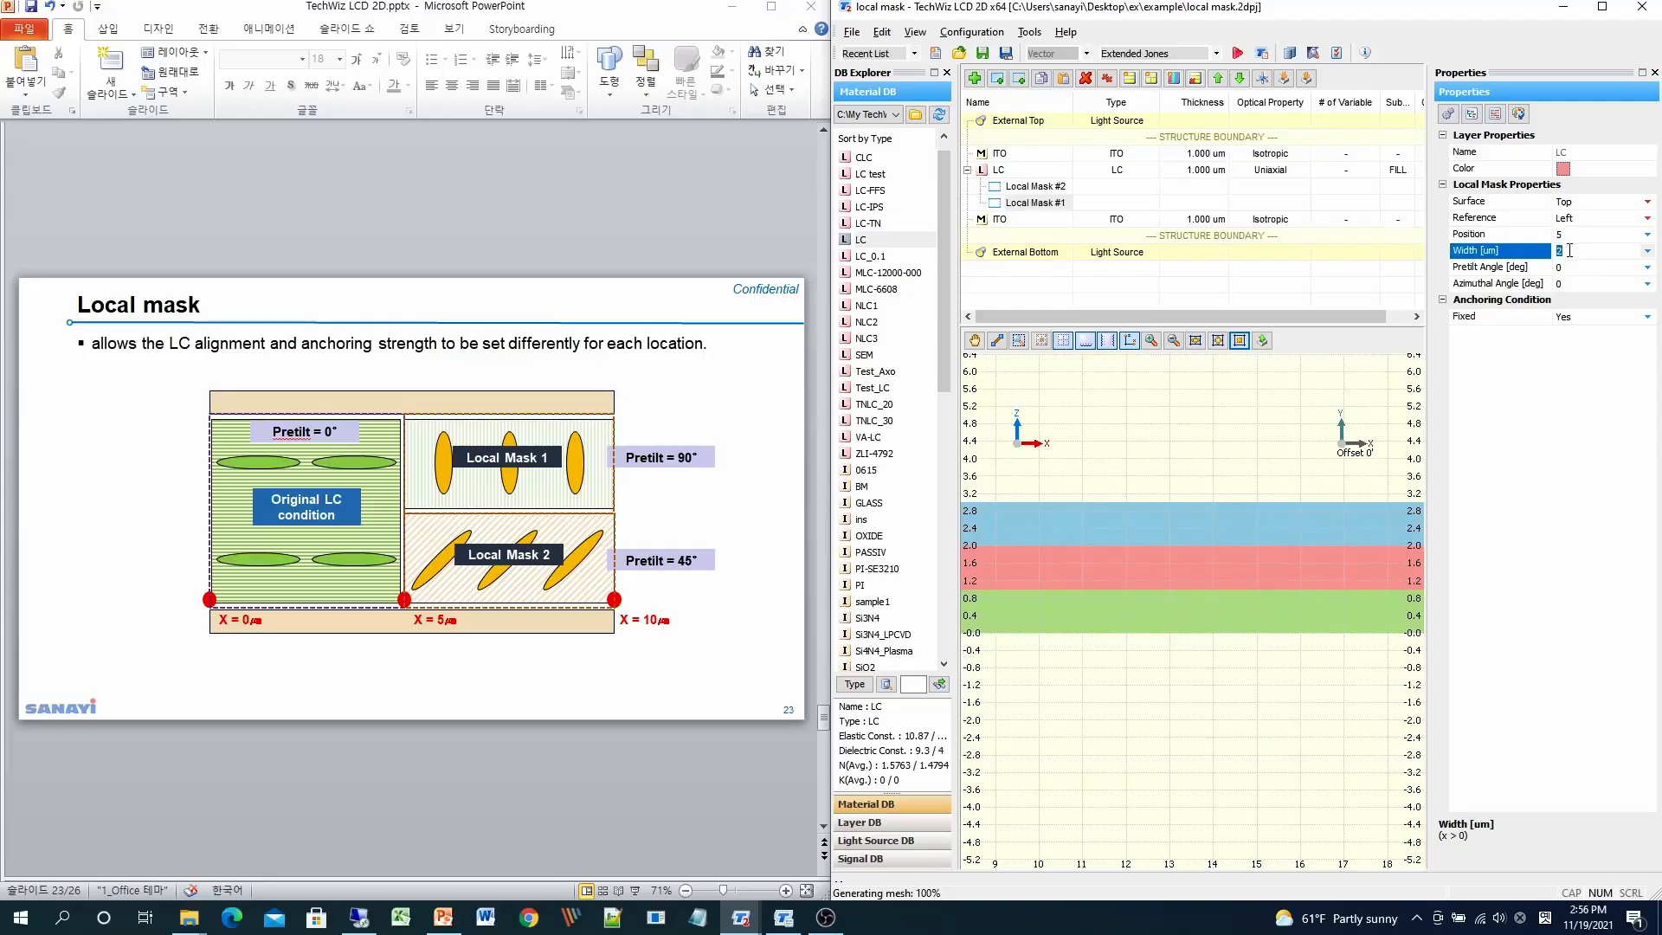
key(Return)
Step: Set the pretilt angle to 90 degrees for Local Mask #1 and 45 degrees for Local Mask #2, and recheck both masks
click(670, 687)
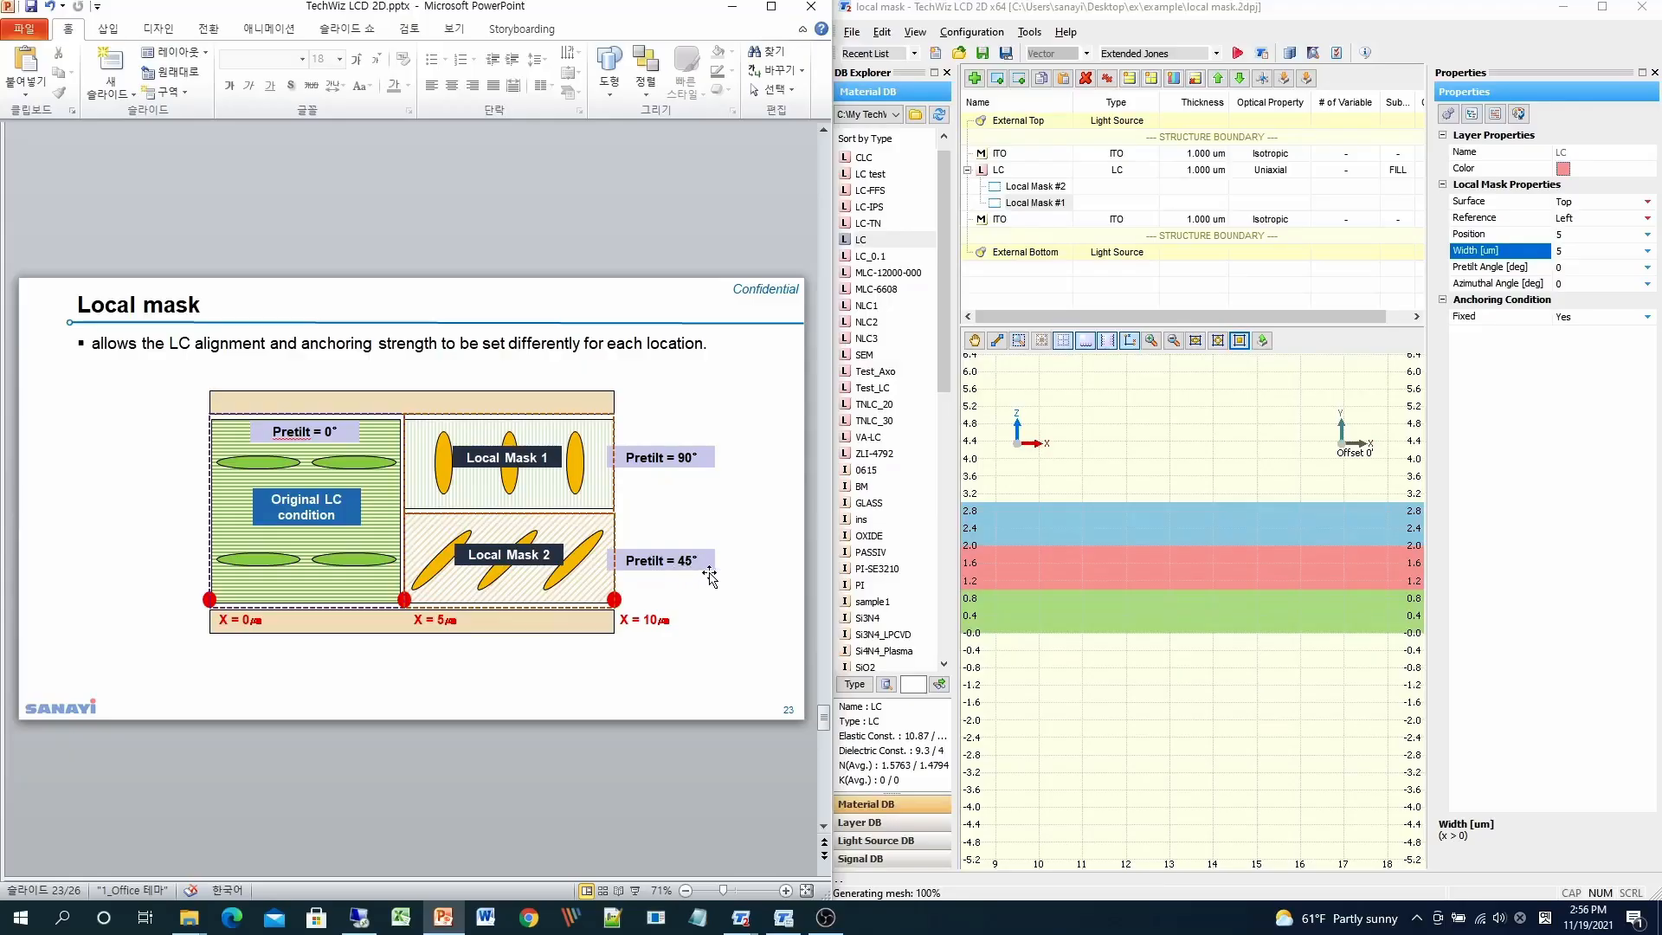
click(1583, 269)
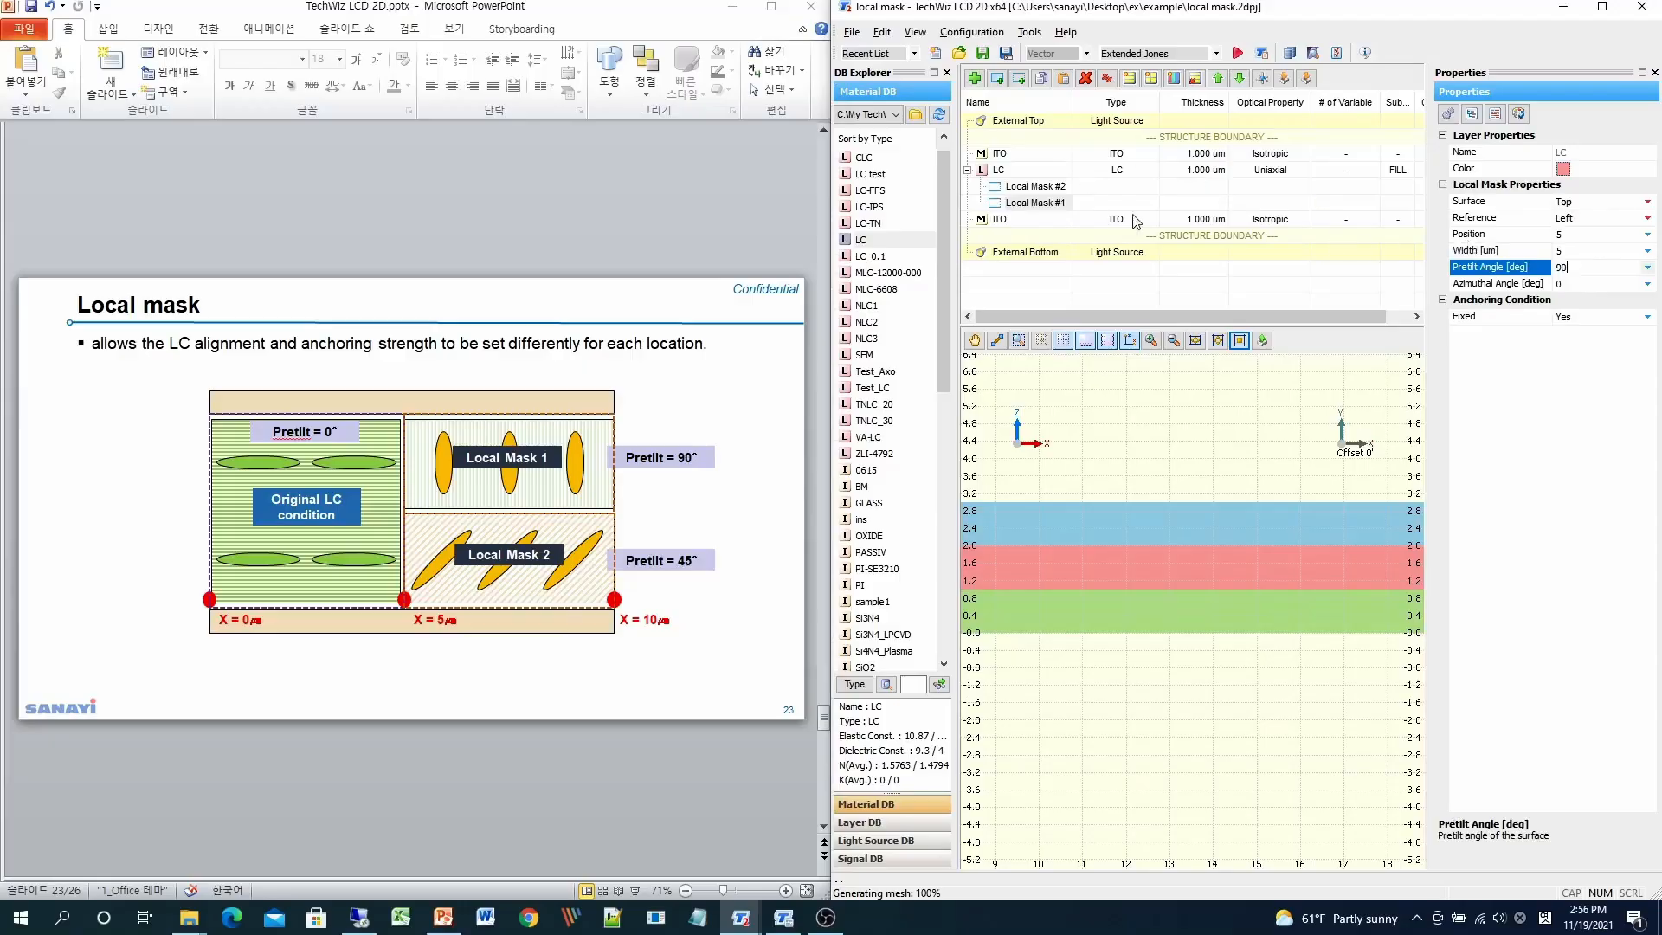
click(1056, 187)
click(1609, 266)
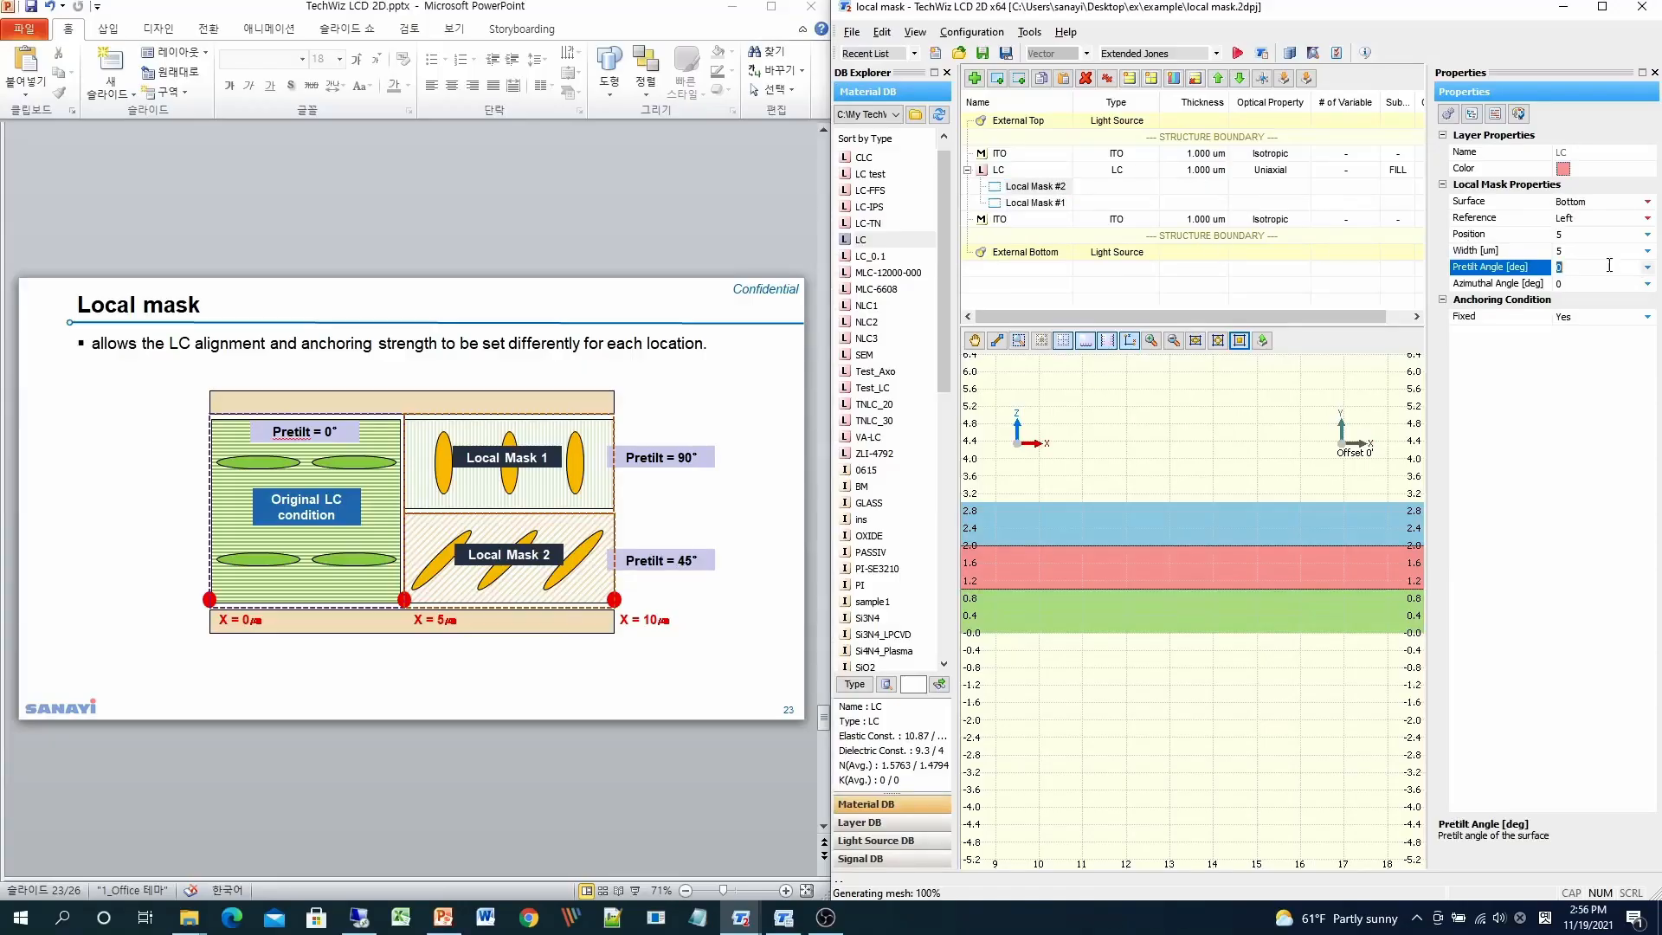
text(45)
click(1043, 202)
click(1044, 188)
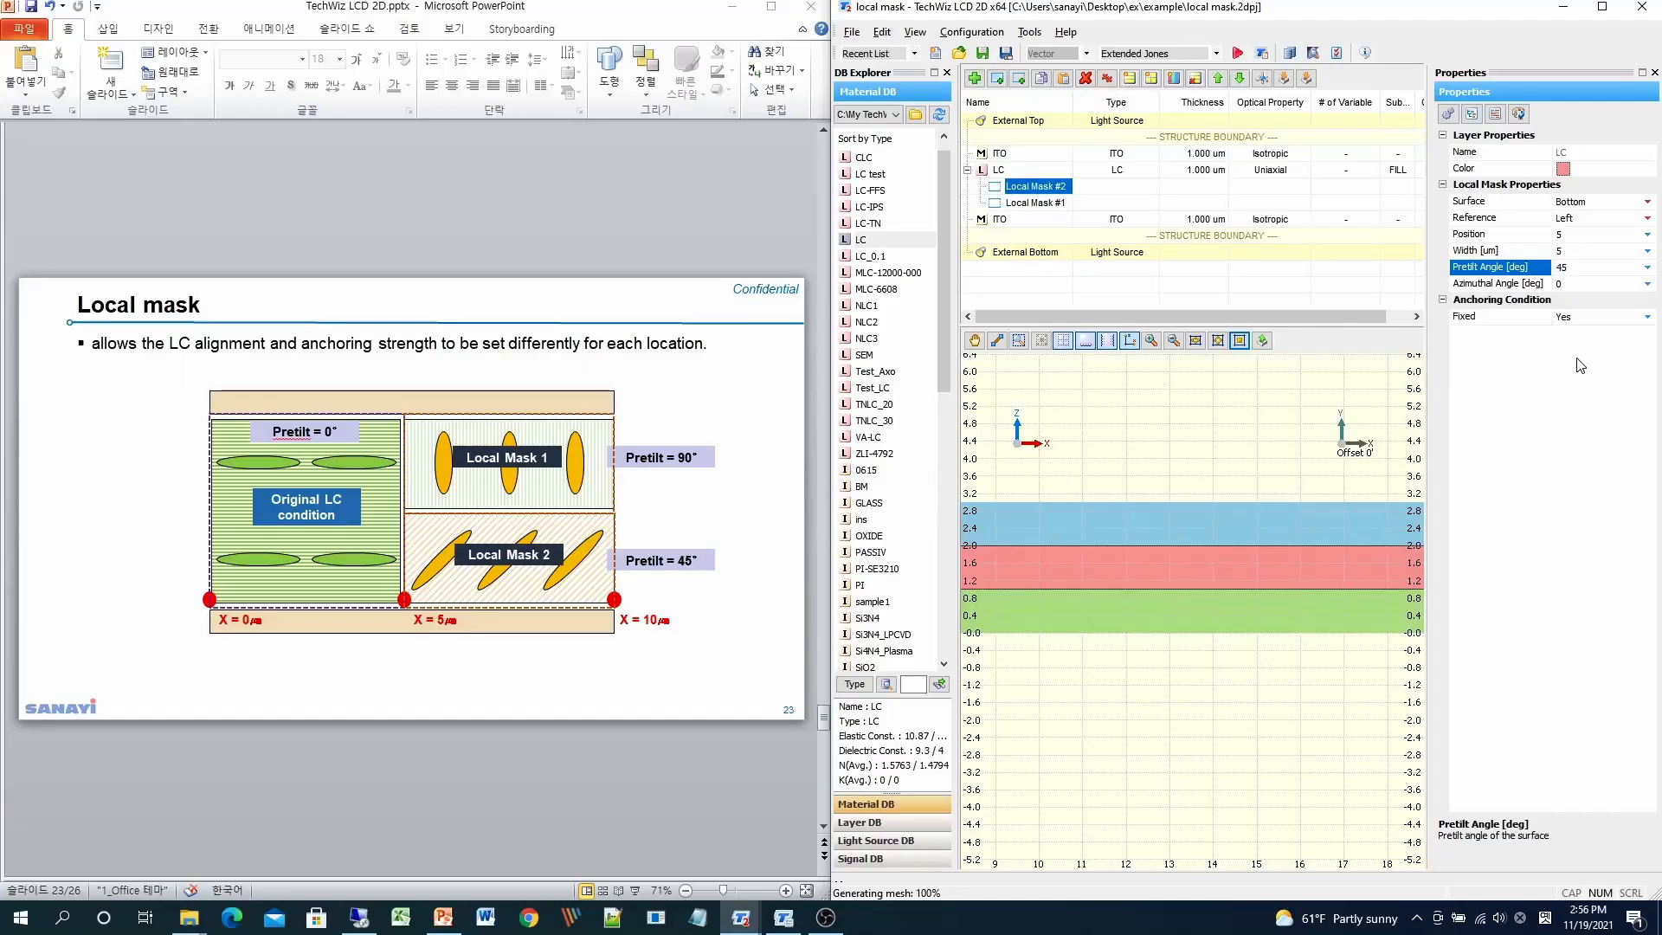
click(1035, 201)
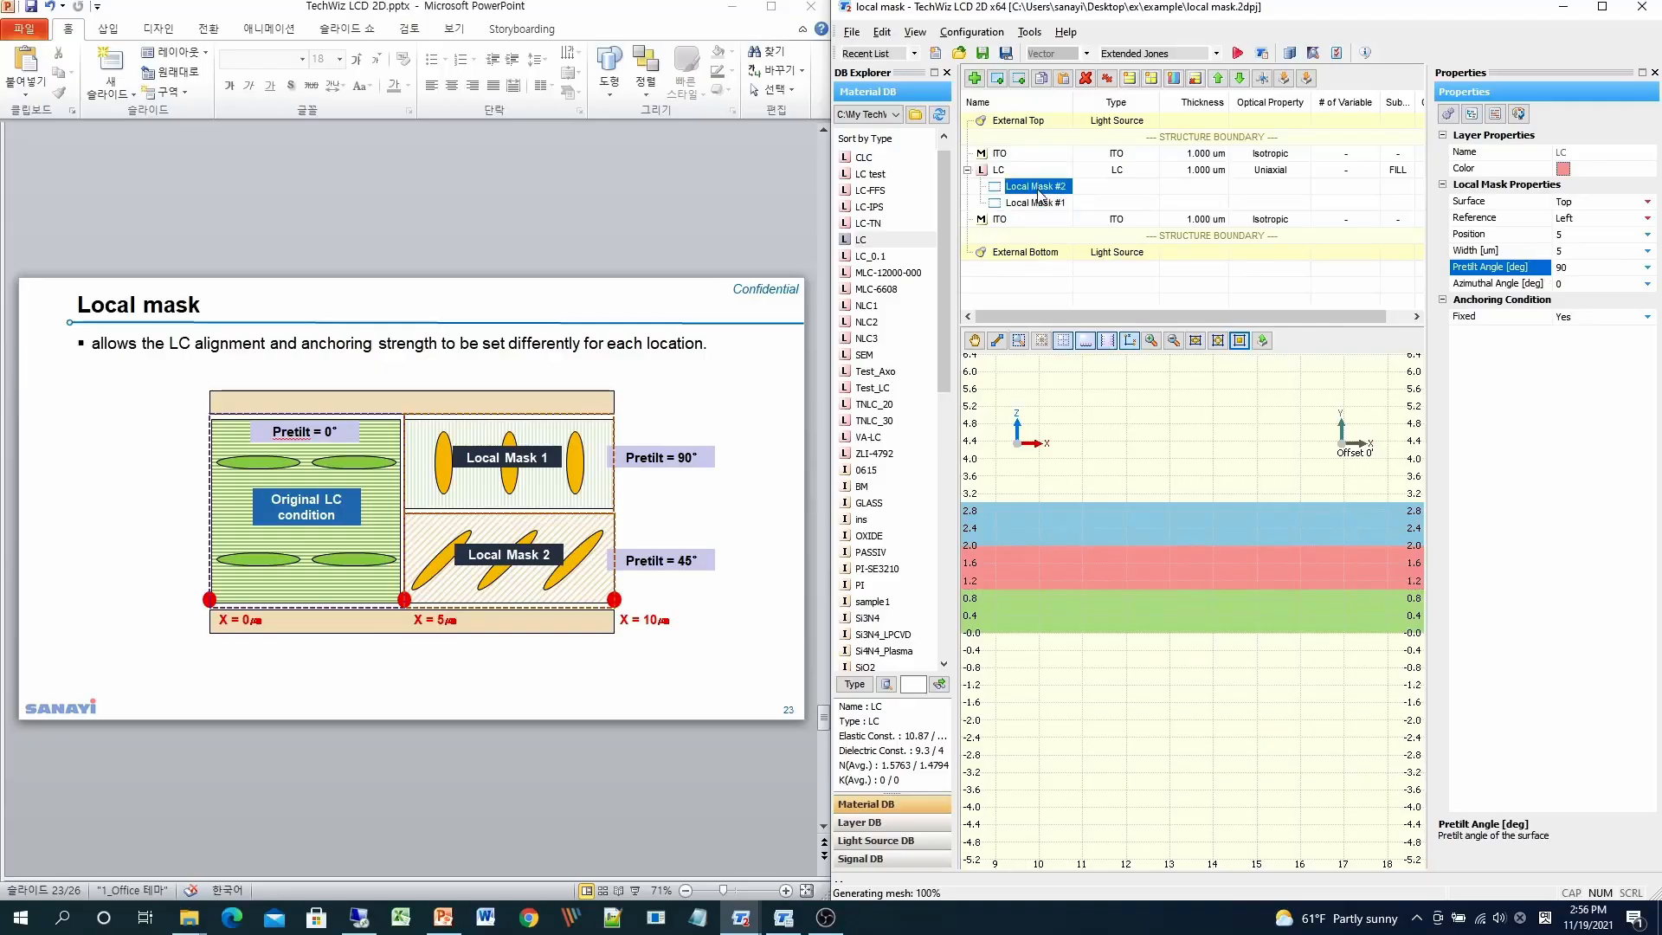
click(1037, 189)
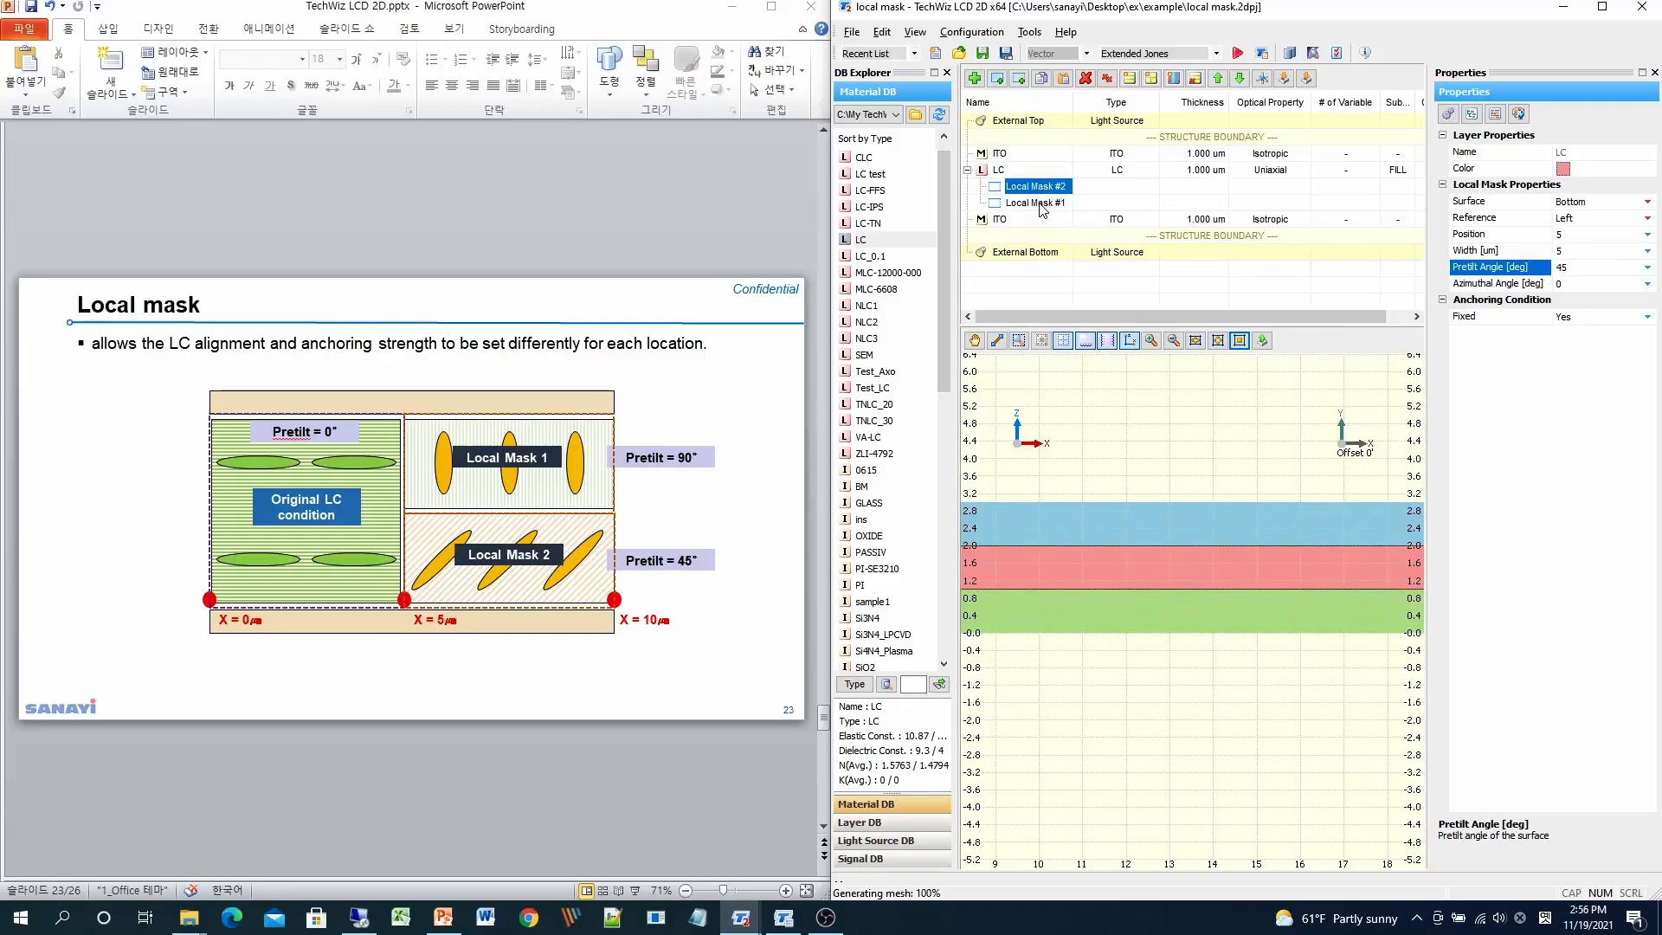
click(1043, 206)
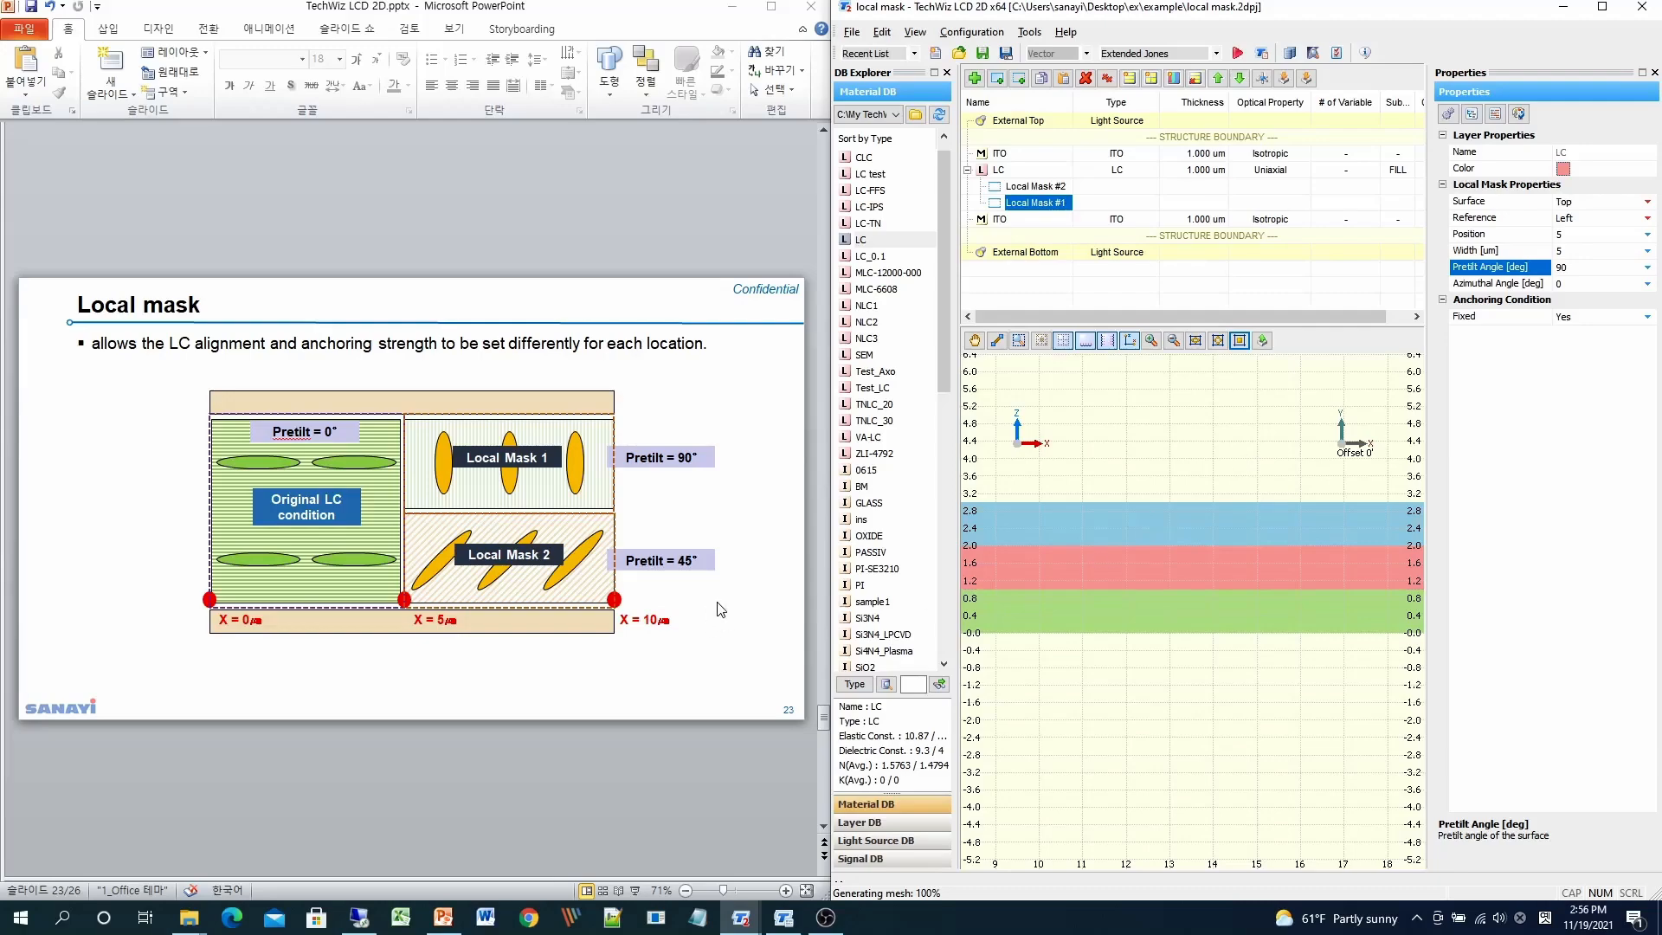
Step: Set the end of the simulation area to 10 and fit the structure view to the shortened stack
click(1448, 114)
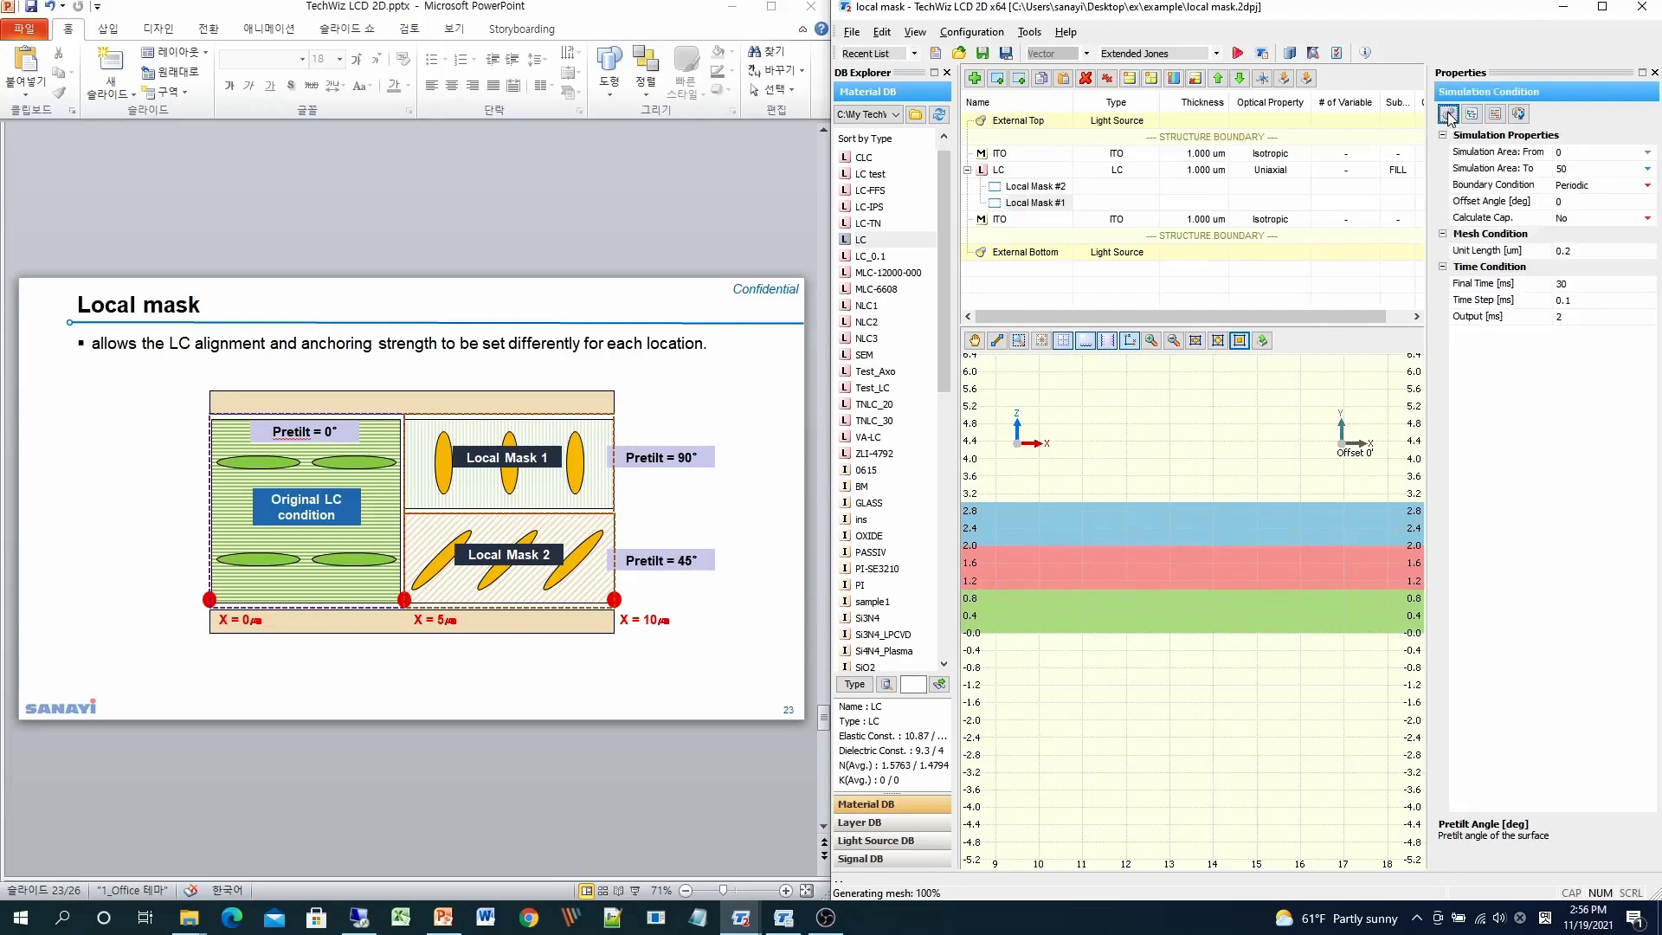
click(477, 749)
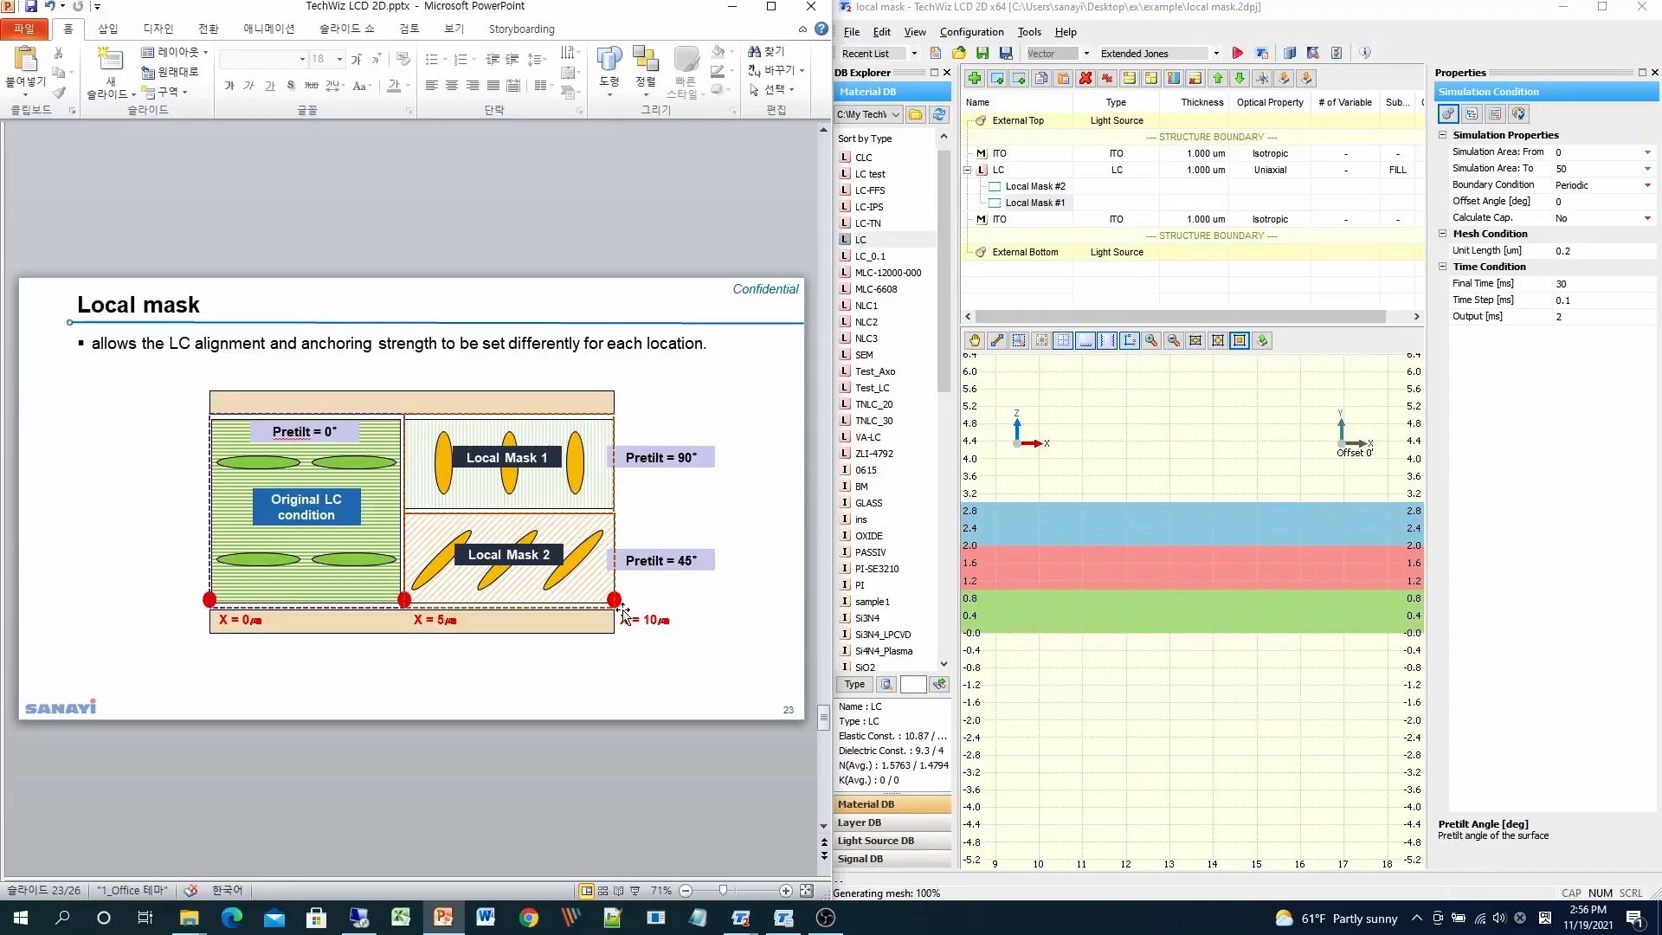
click(1598, 168)
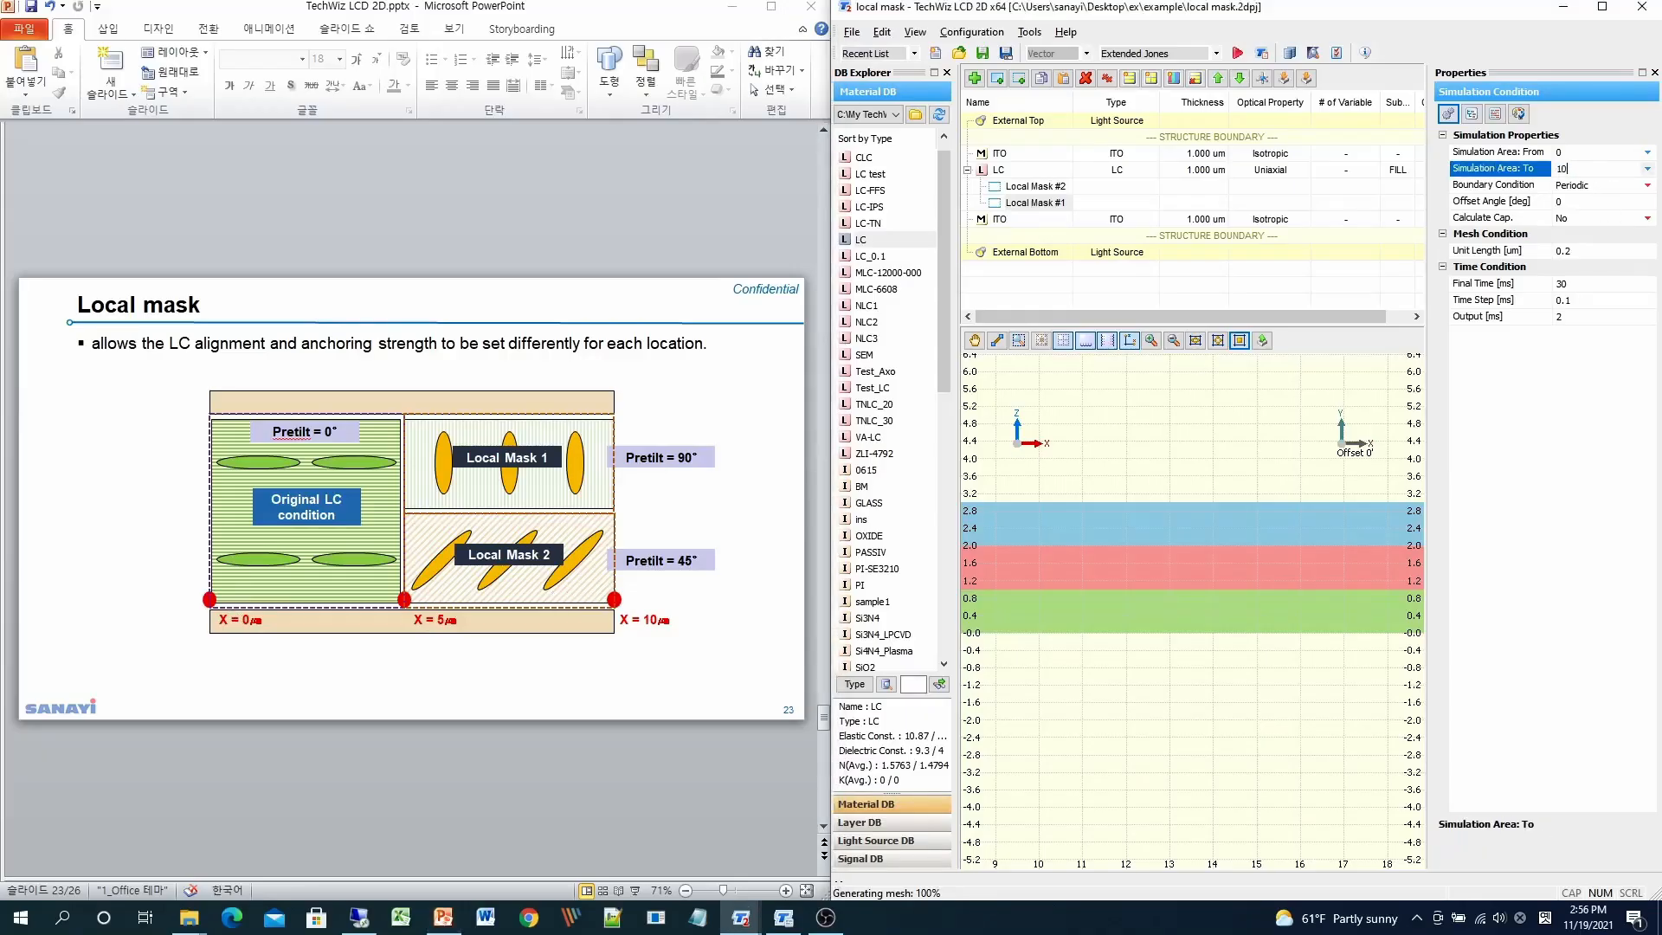
text(10)
key(Return)
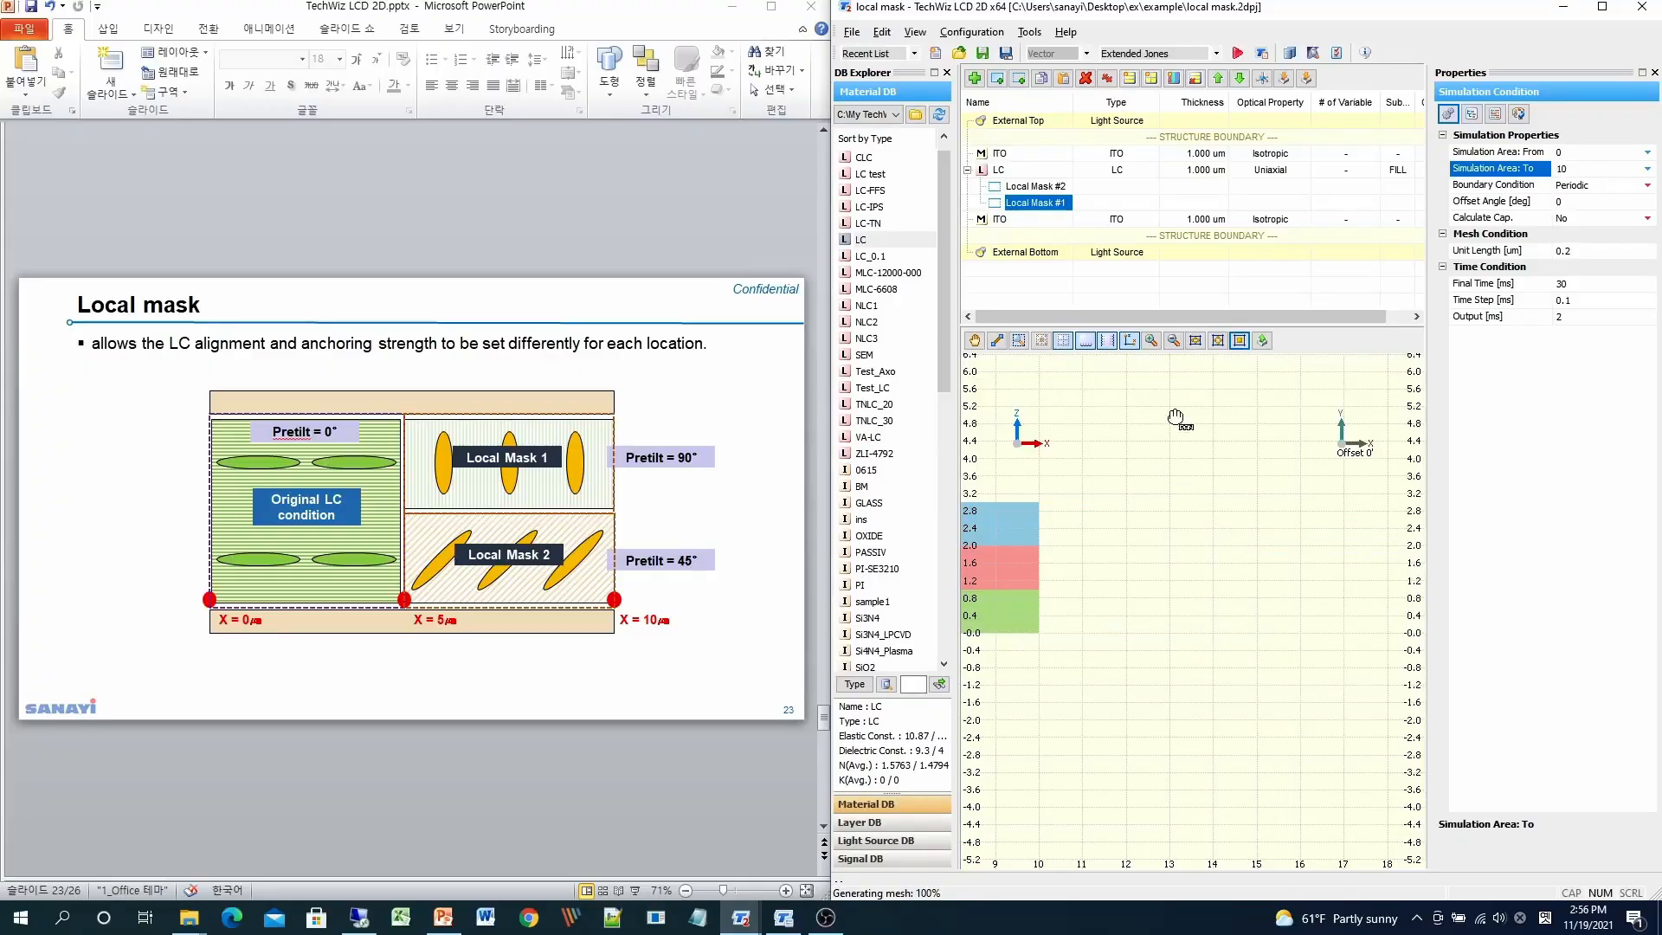
click(1195, 341)
click(1613, 685)
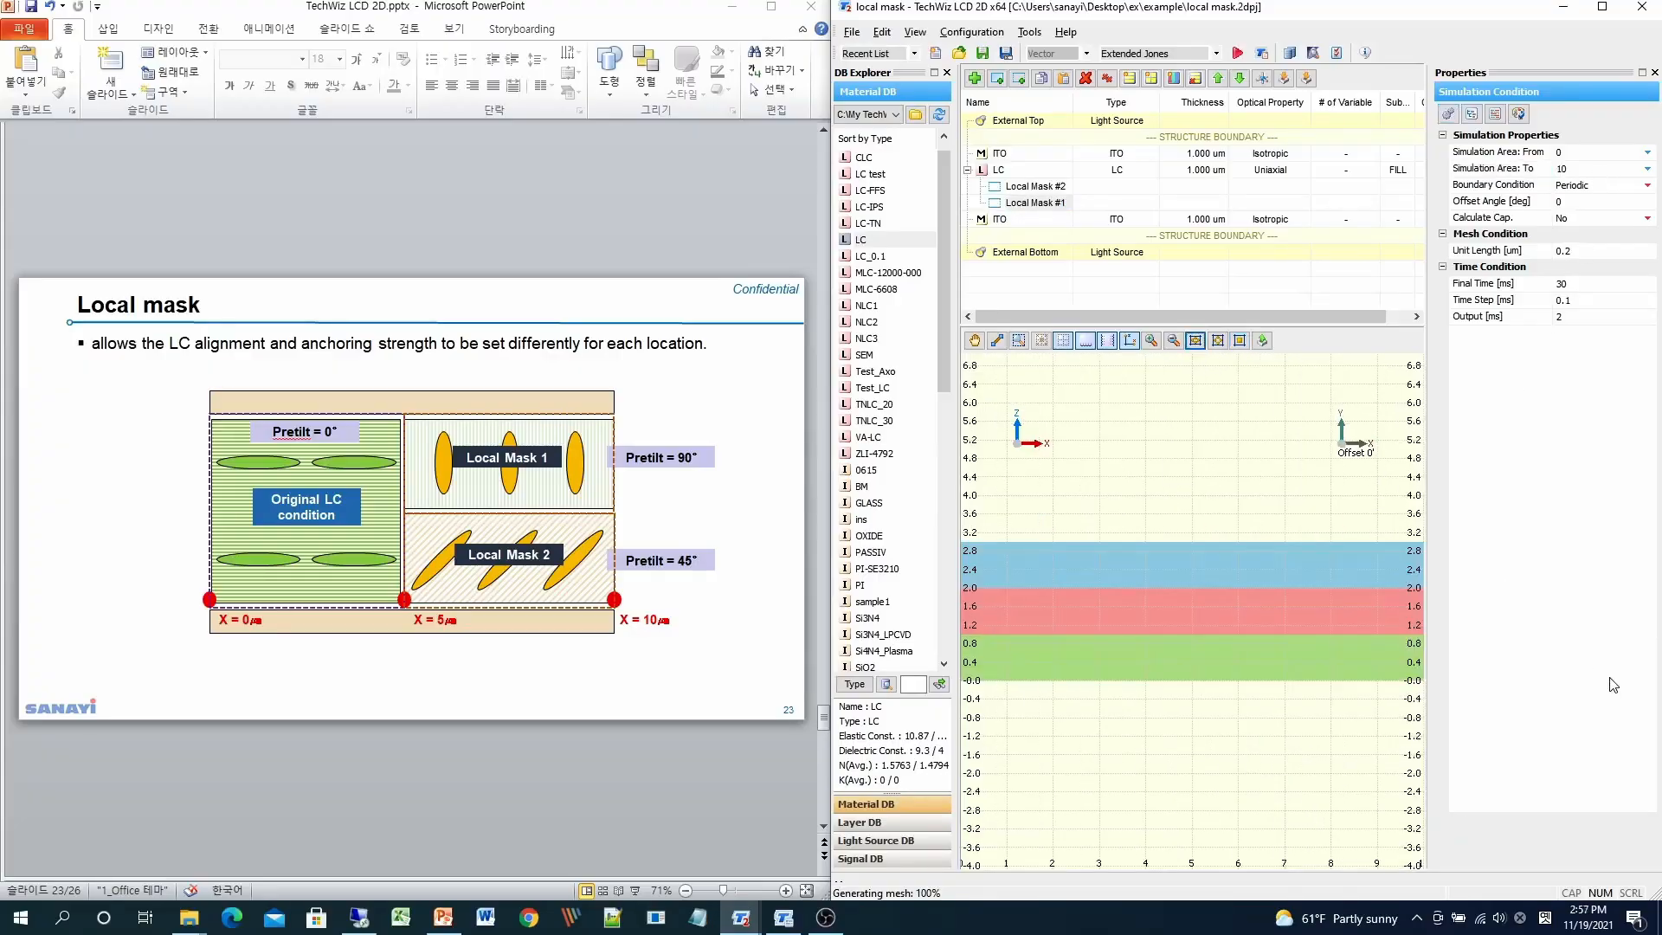
Step: Save the project as local mask.2dpj in the example folder, replacing the existing file
click(852, 32)
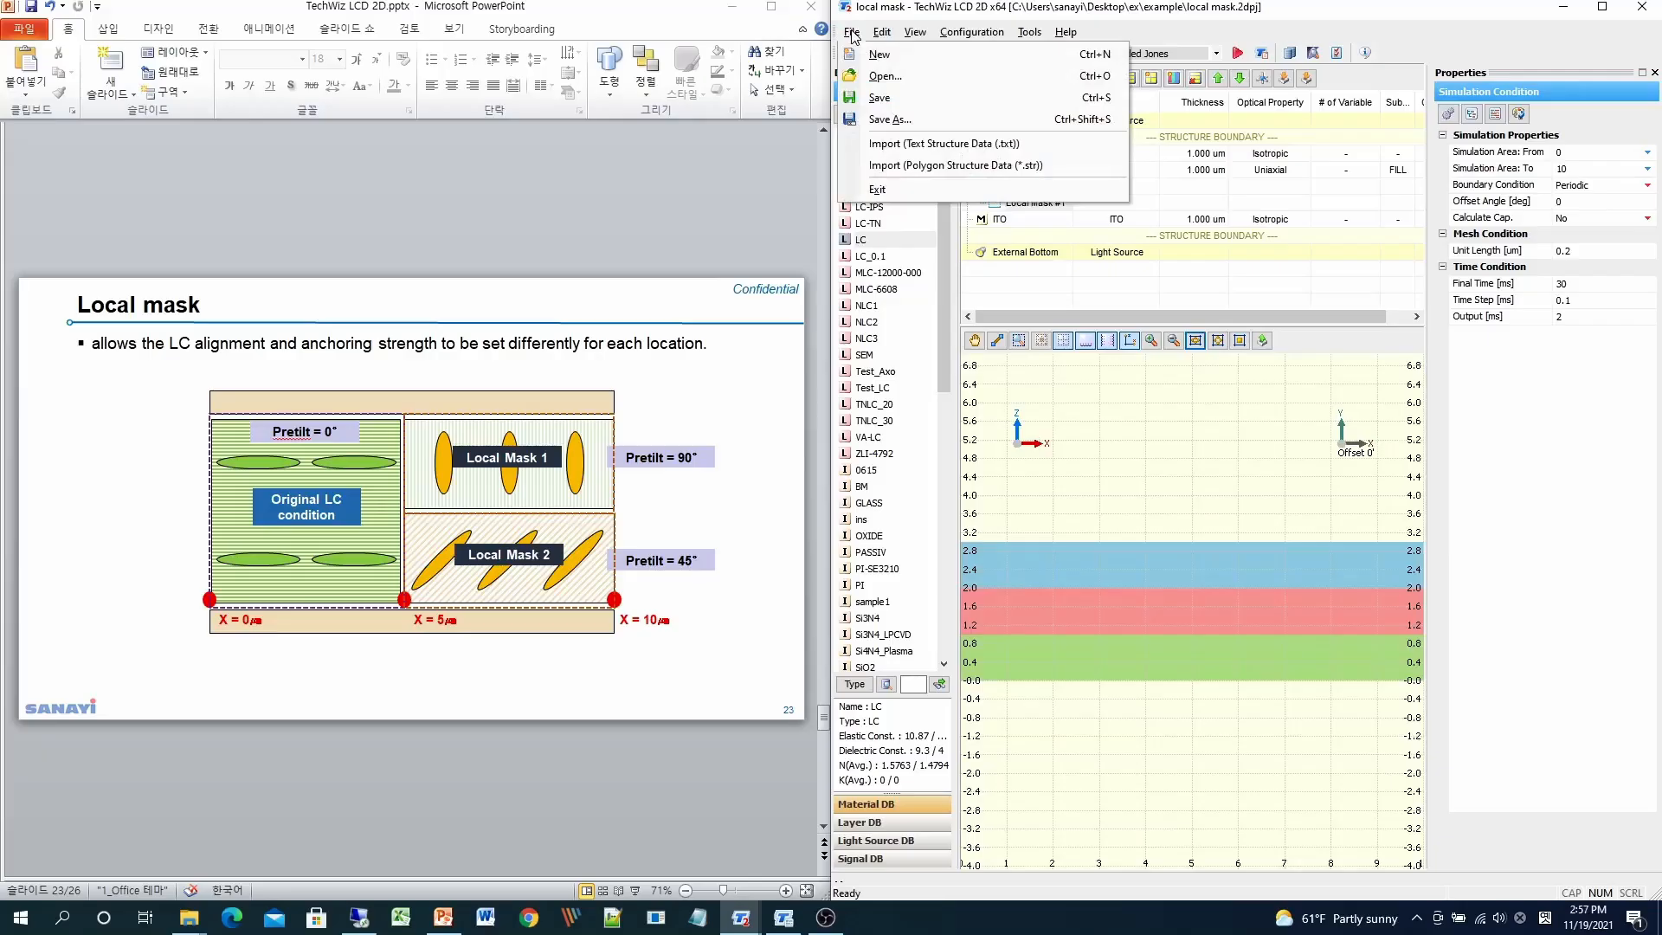
click(881, 121)
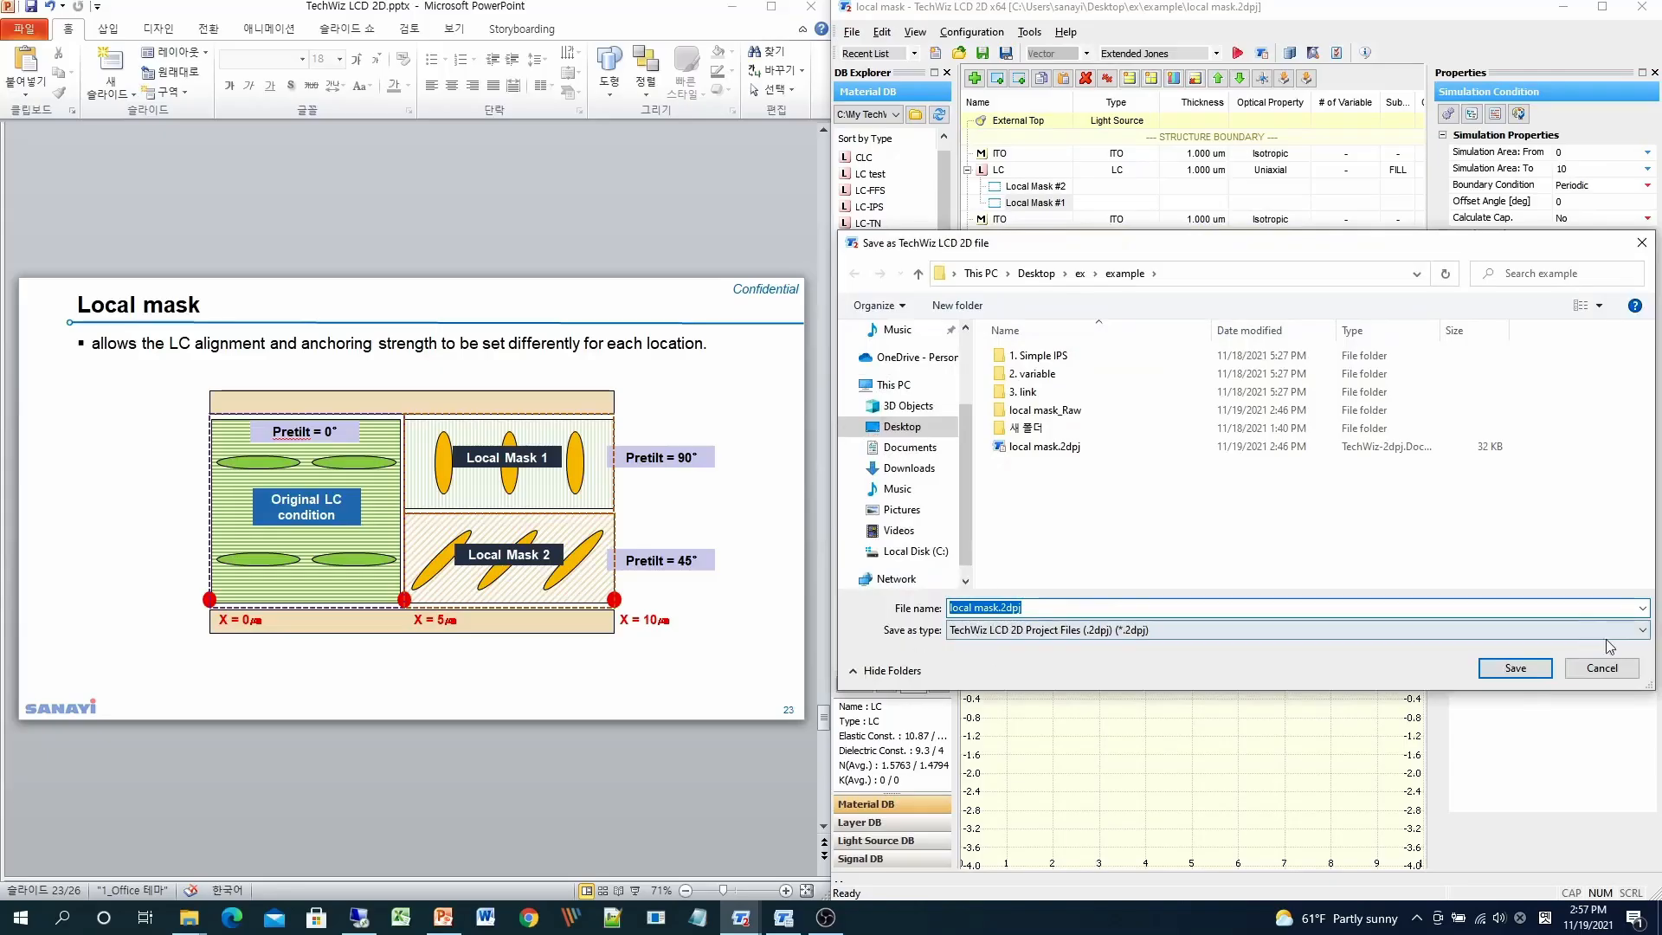
click(1516, 668)
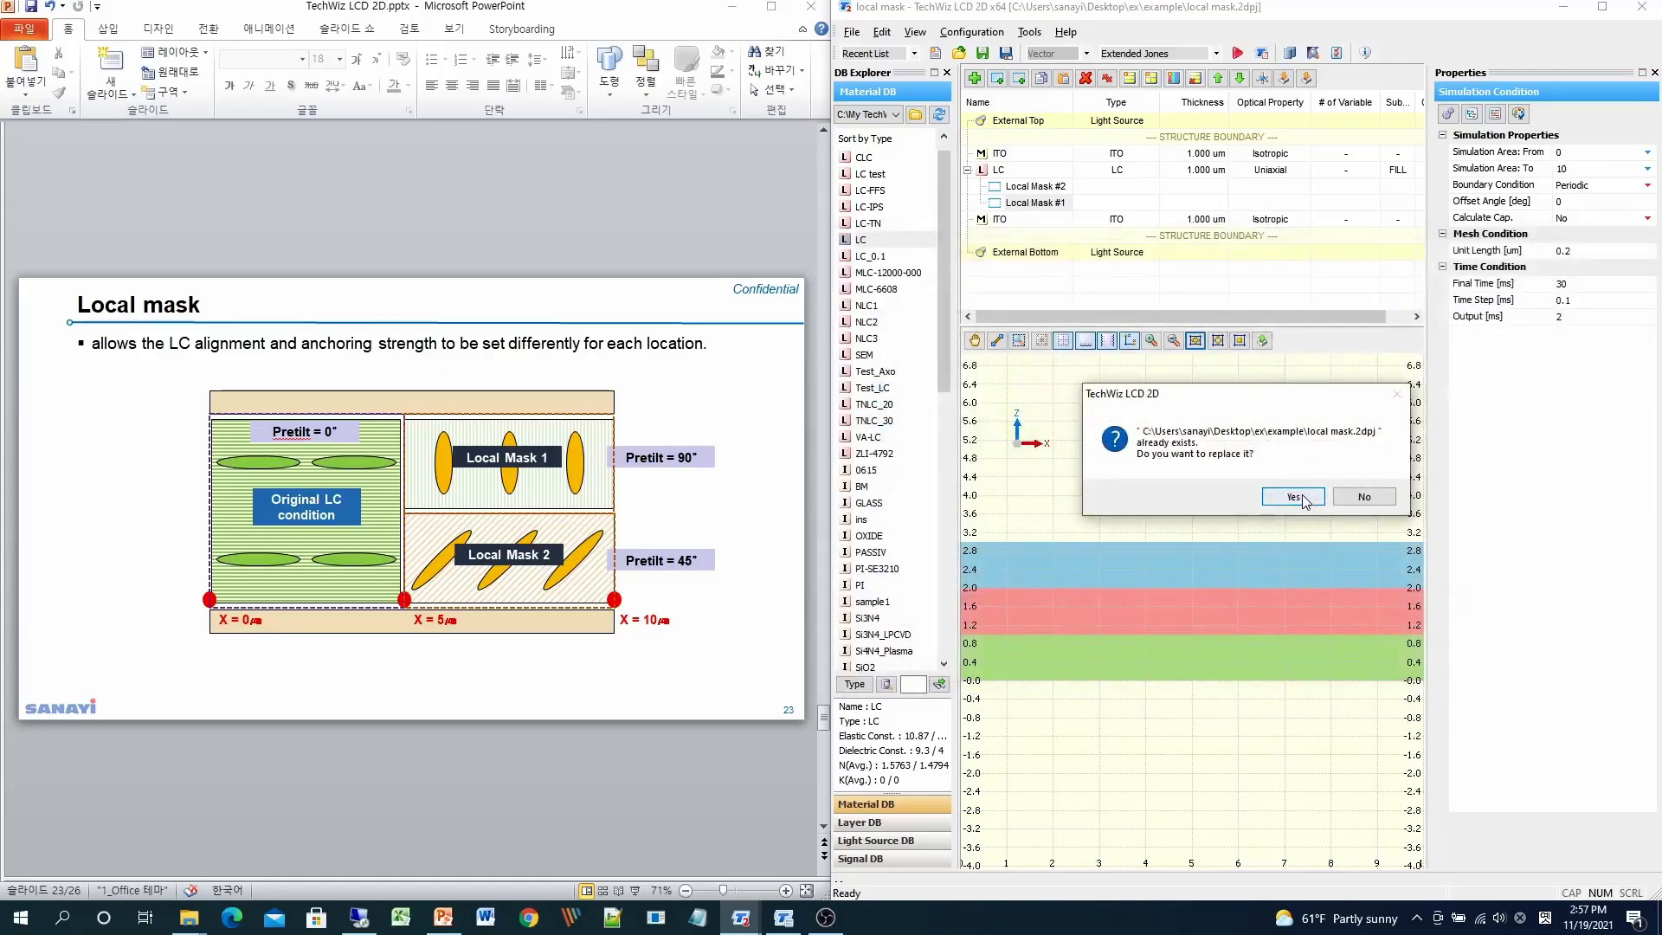
click(1303, 495)
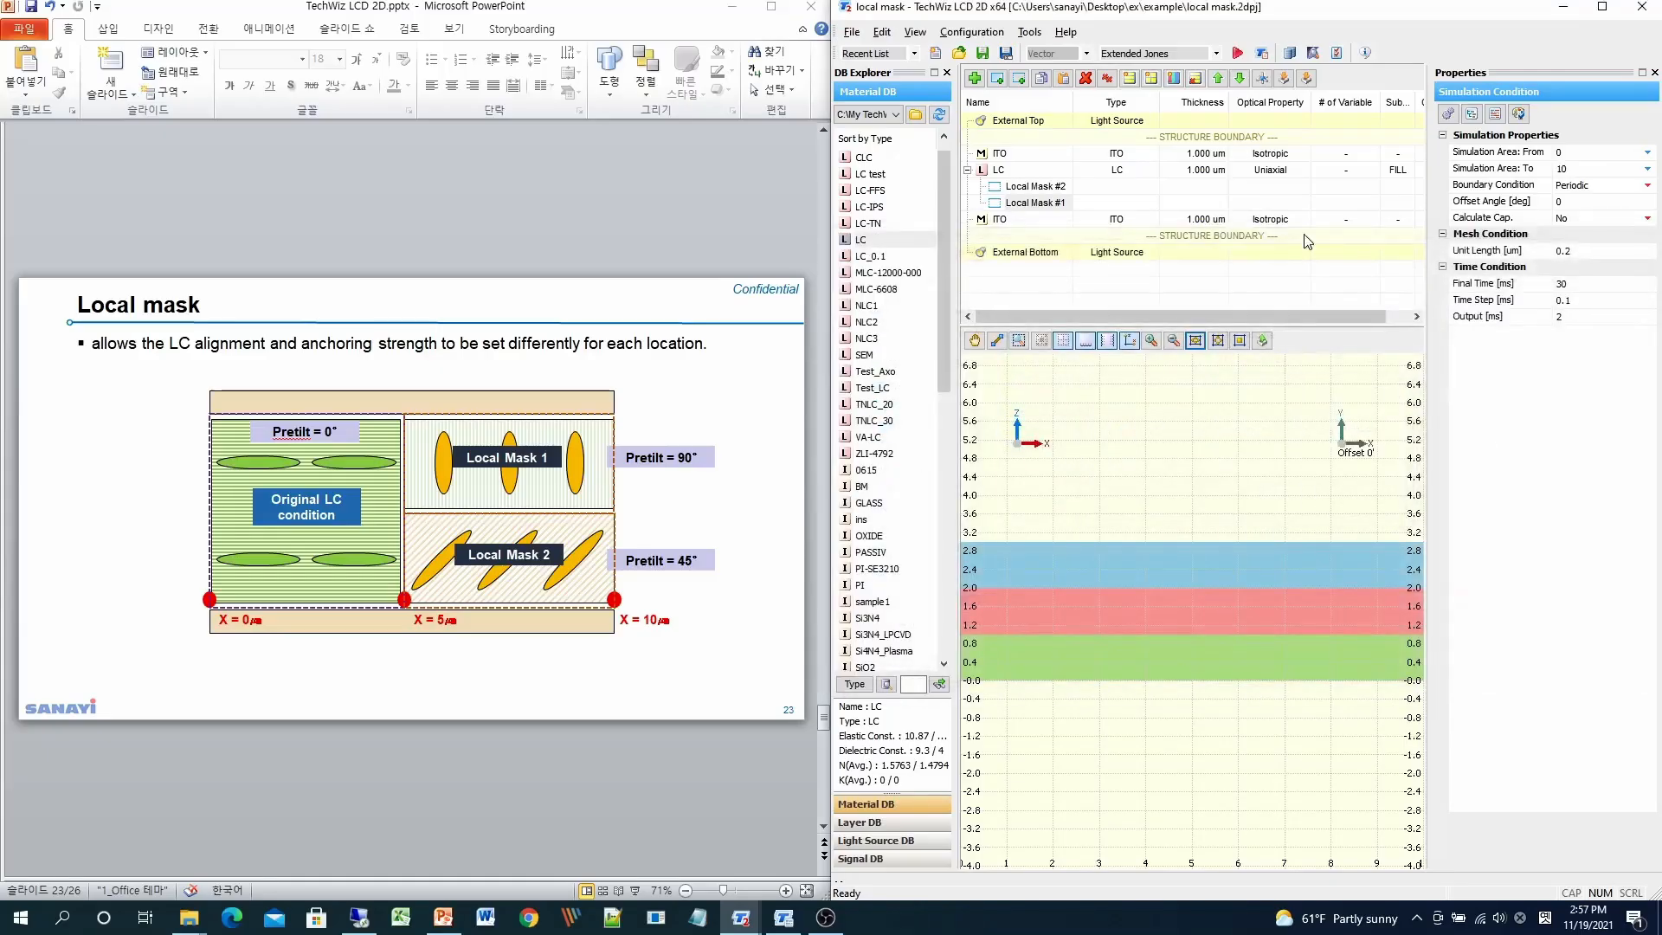
Step: Run the simulation, overwriting the existing local mask.t2d result, and plot the resulting structure in 2D Viewer
click(1239, 56)
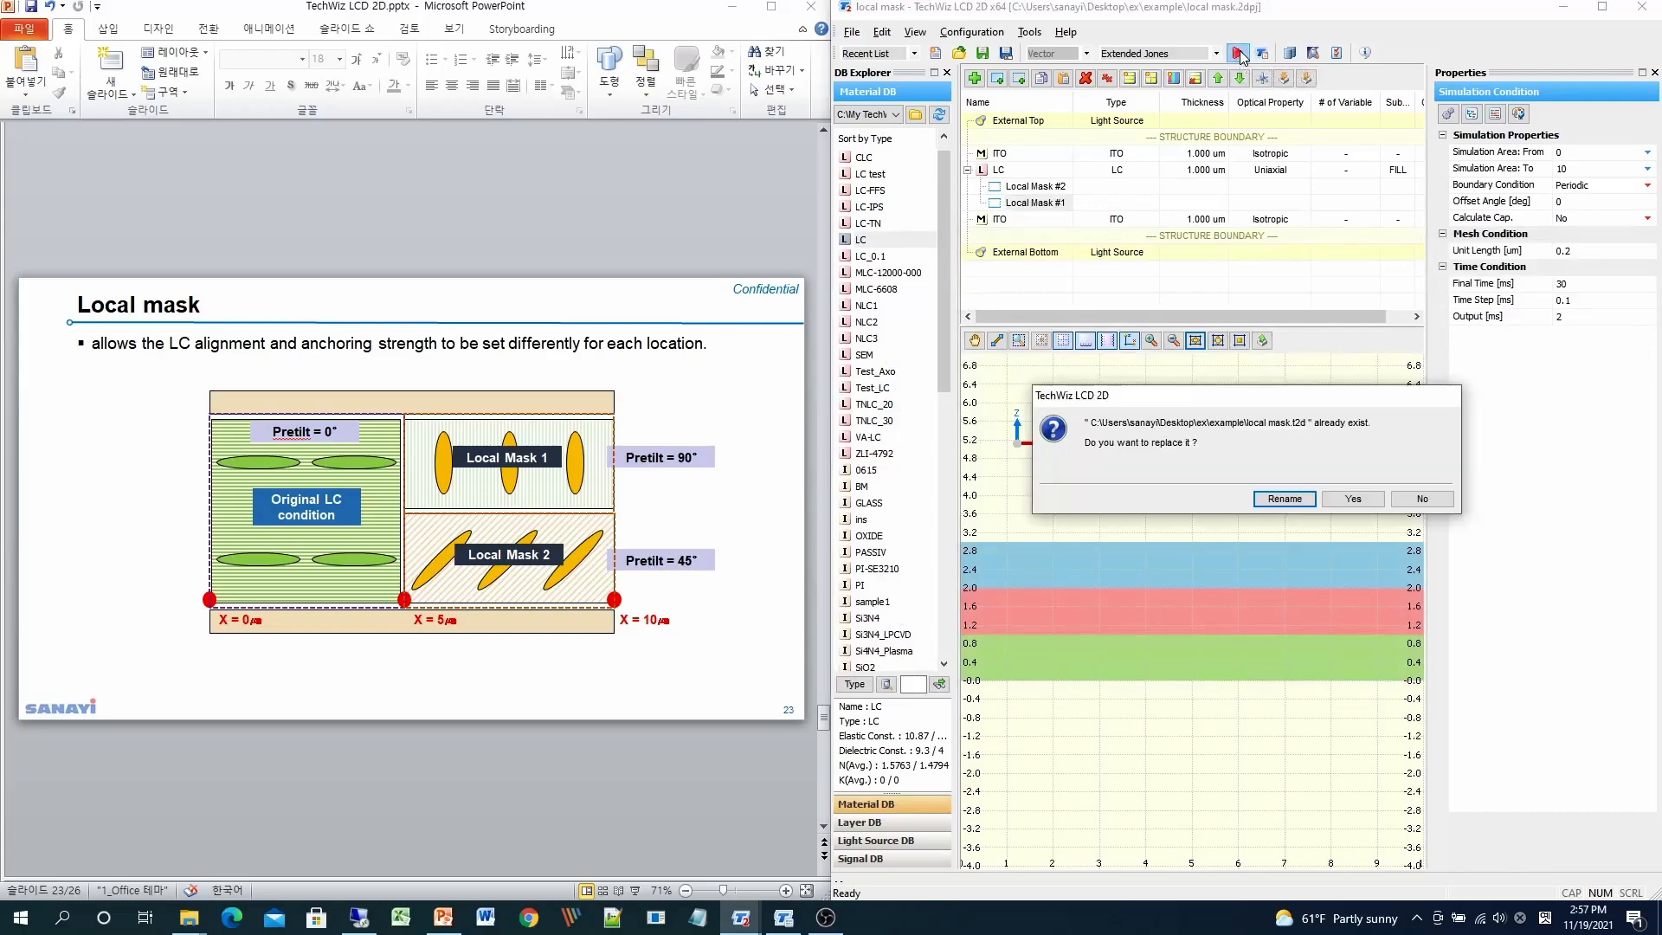
click(1357, 498)
click(1343, 259)
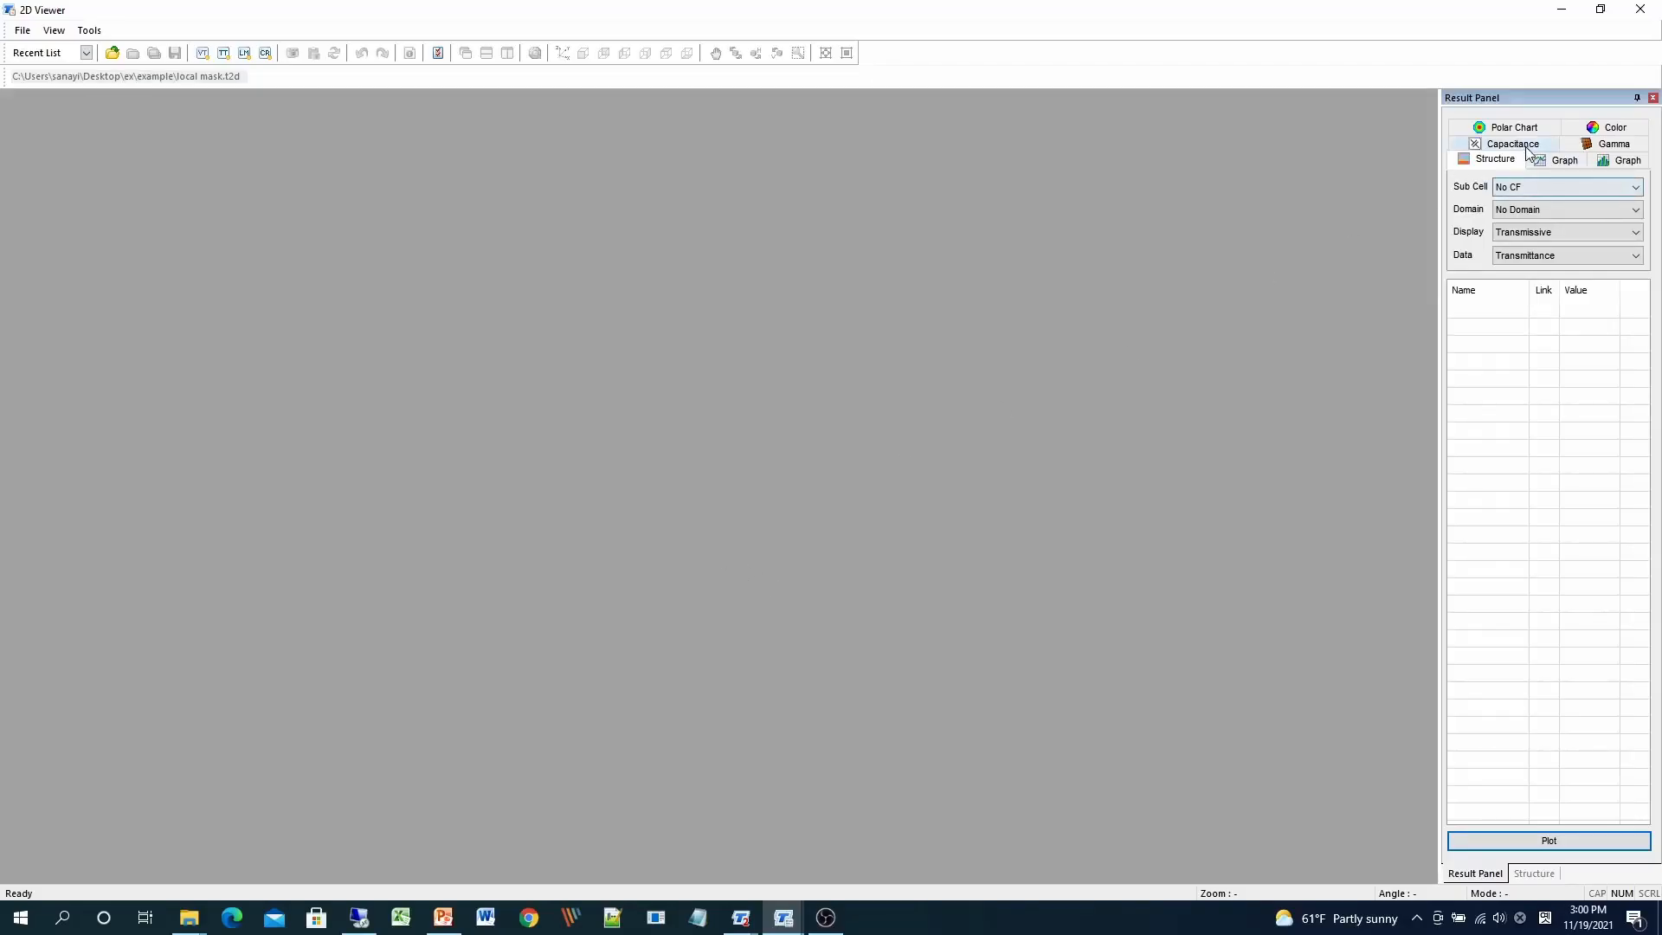
click(1546, 842)
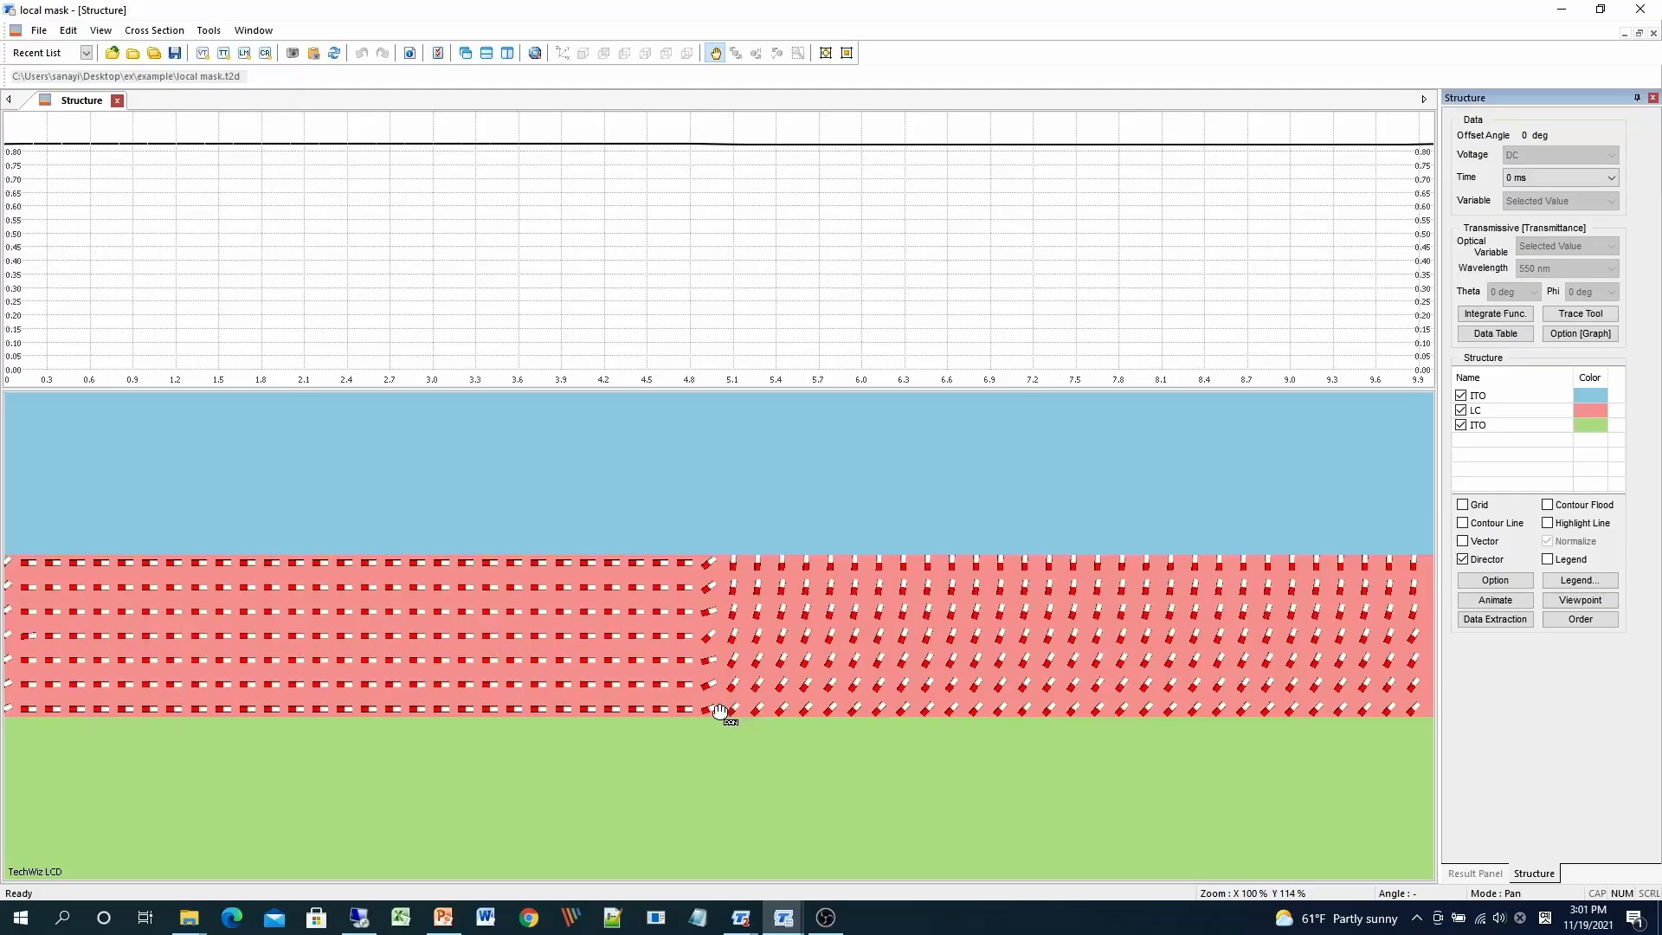
Step: Switch back to the TechWiz LCD 2D editor in a maximized window and bring up the commands available for the LC layer
click(1562, 10)
click(1602, 6)
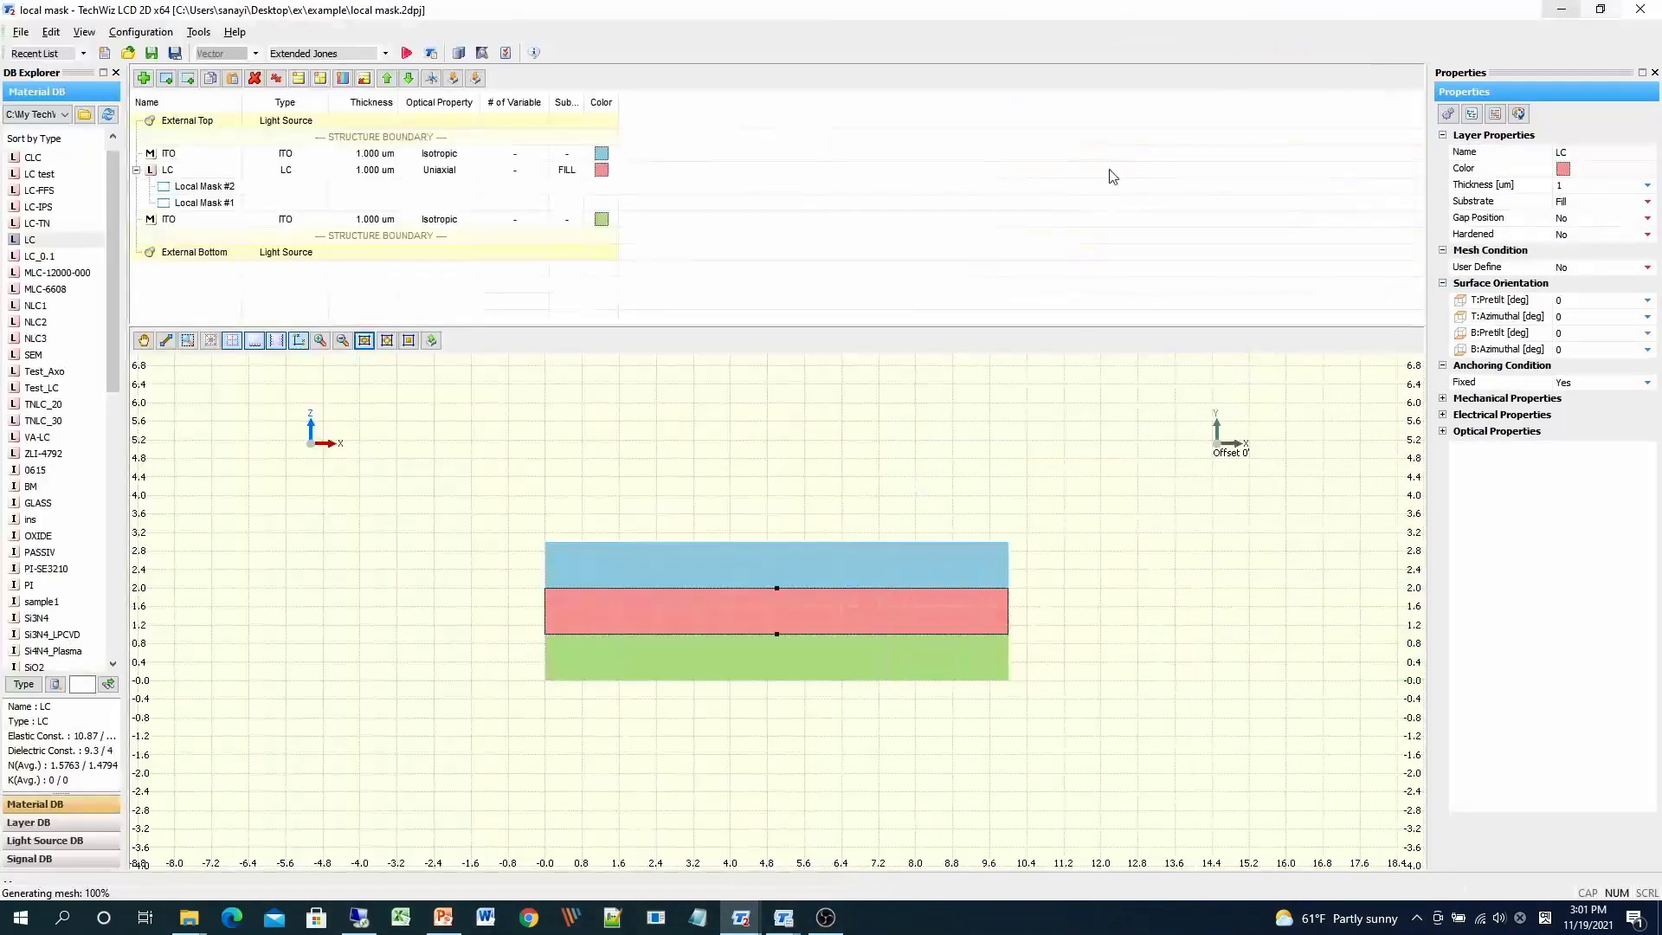
click(183, 174)
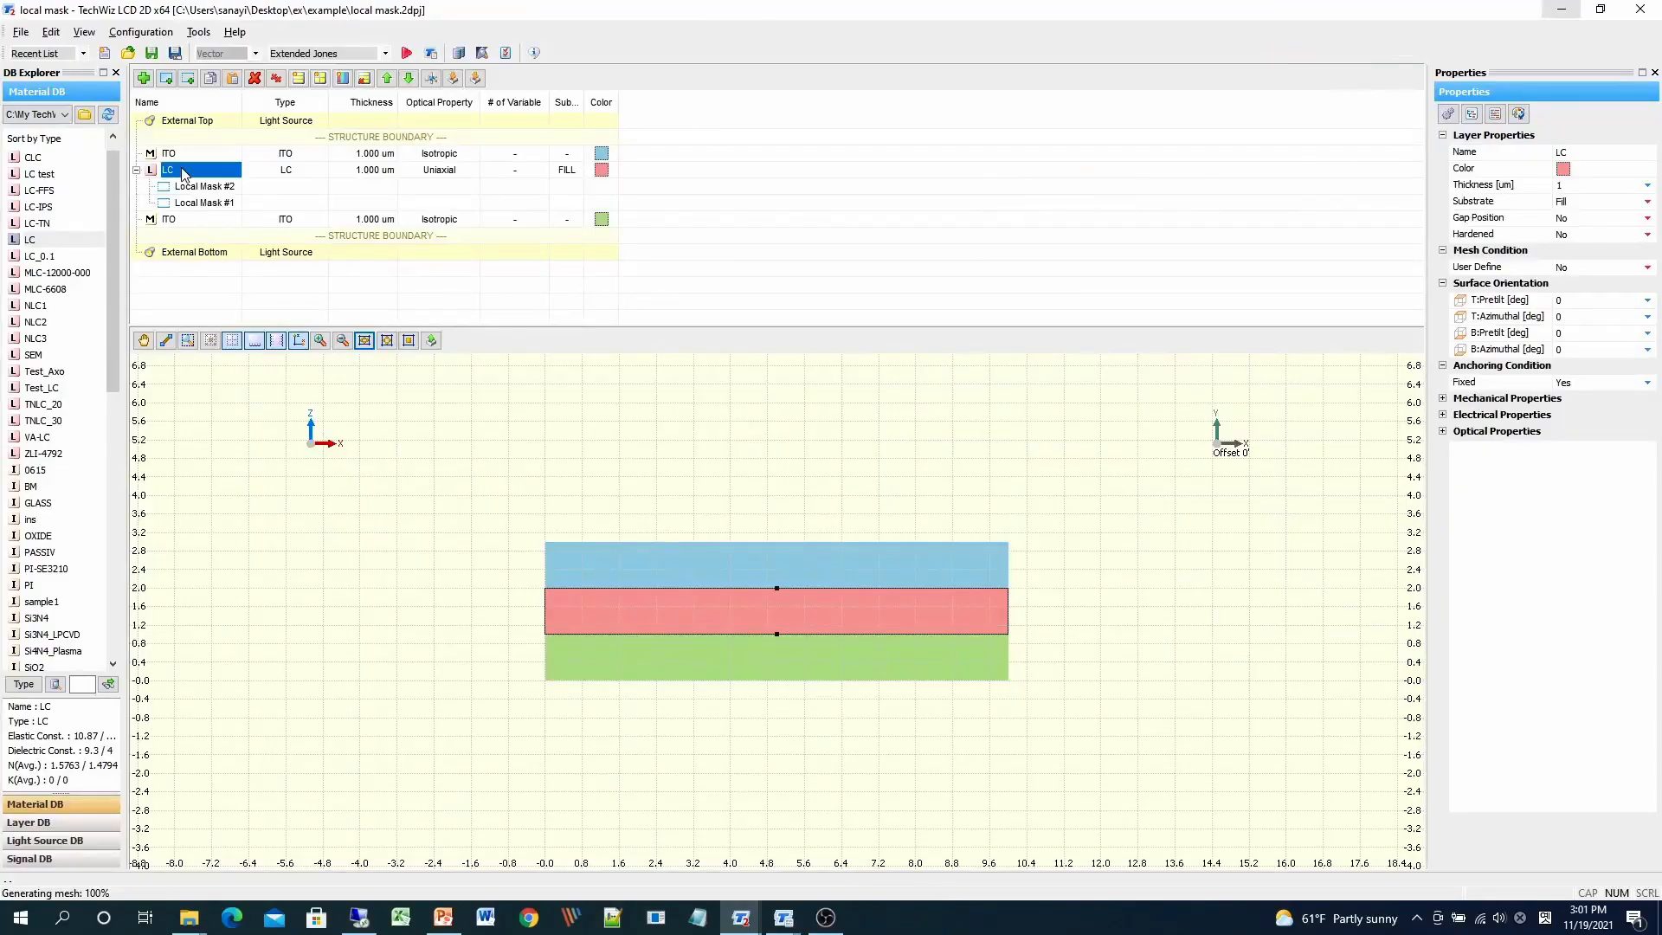
right_click(183, 174)
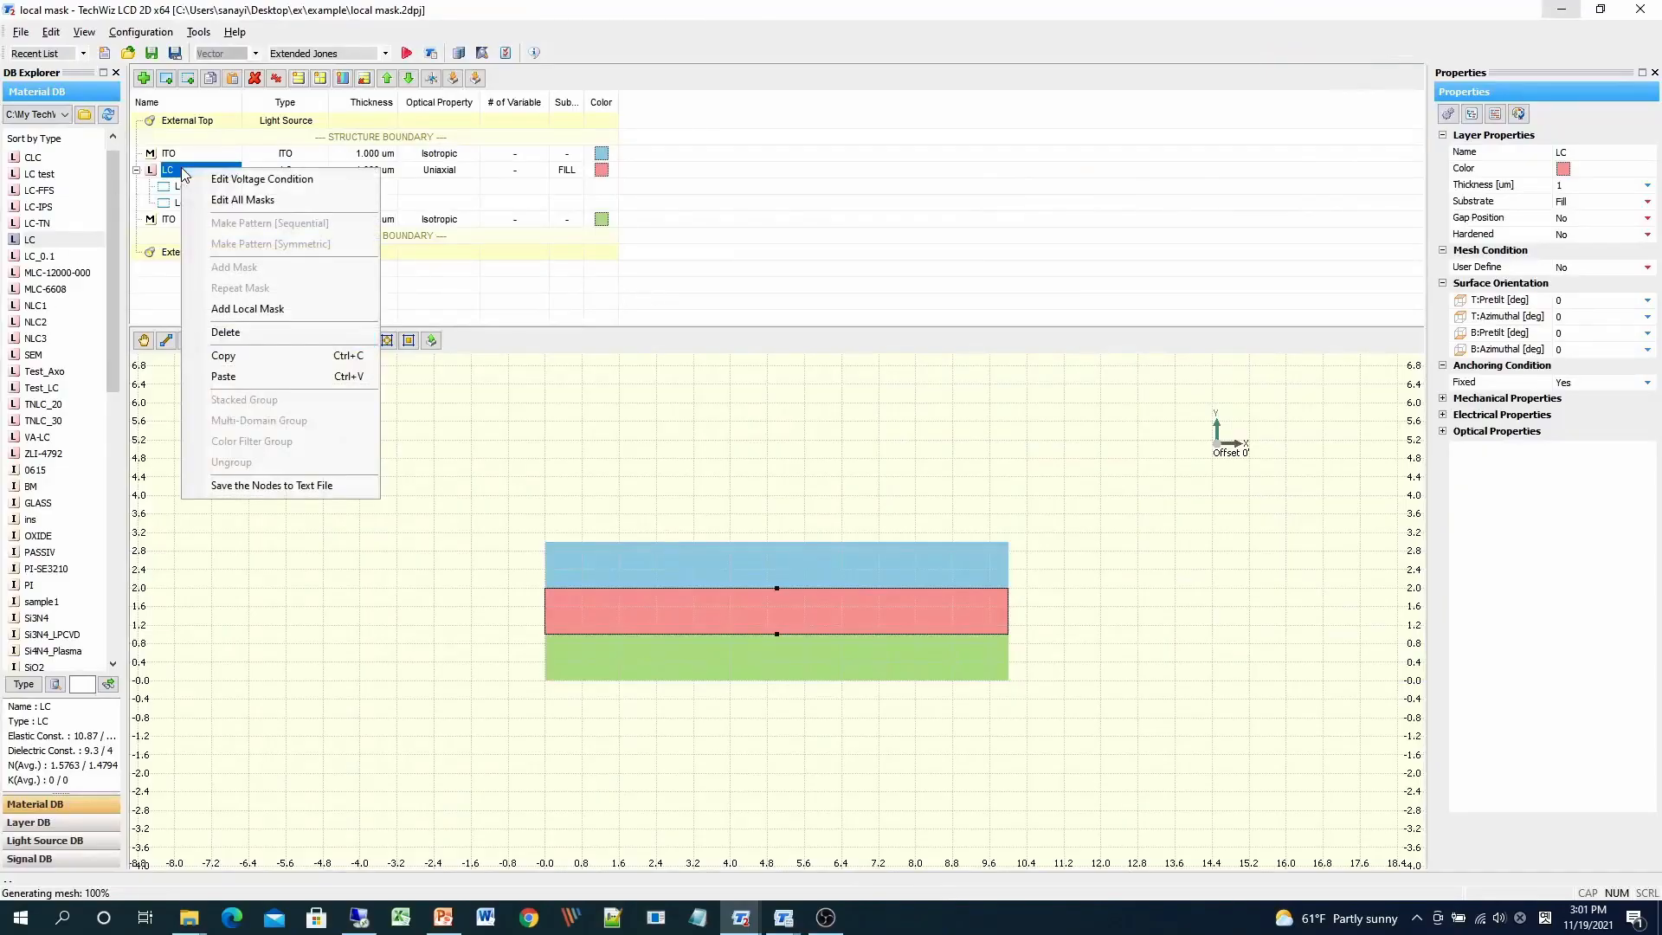